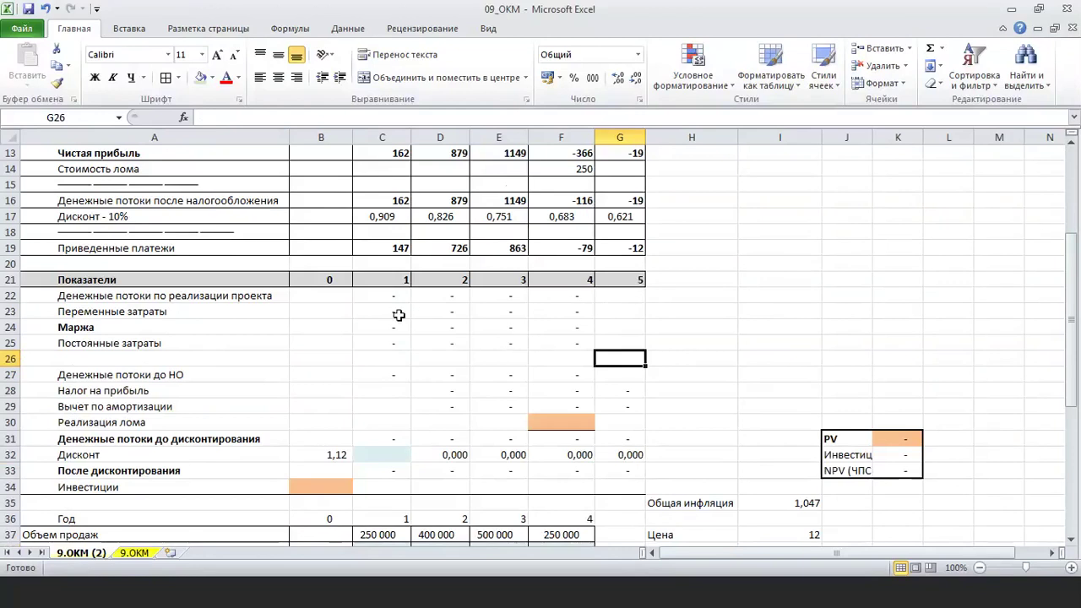
Step: Enter the reference mark [1] in H22 beside the project cash flow row and in A35 above the Год row
{"action": "scroll", "coordinate": [415, 355], "scroll_direction": "down", "scroll_amount": 2}
{"action": "scroll", "coordinate": [415, 355], "scroll_direction": "up", "scroll_amount": 1}
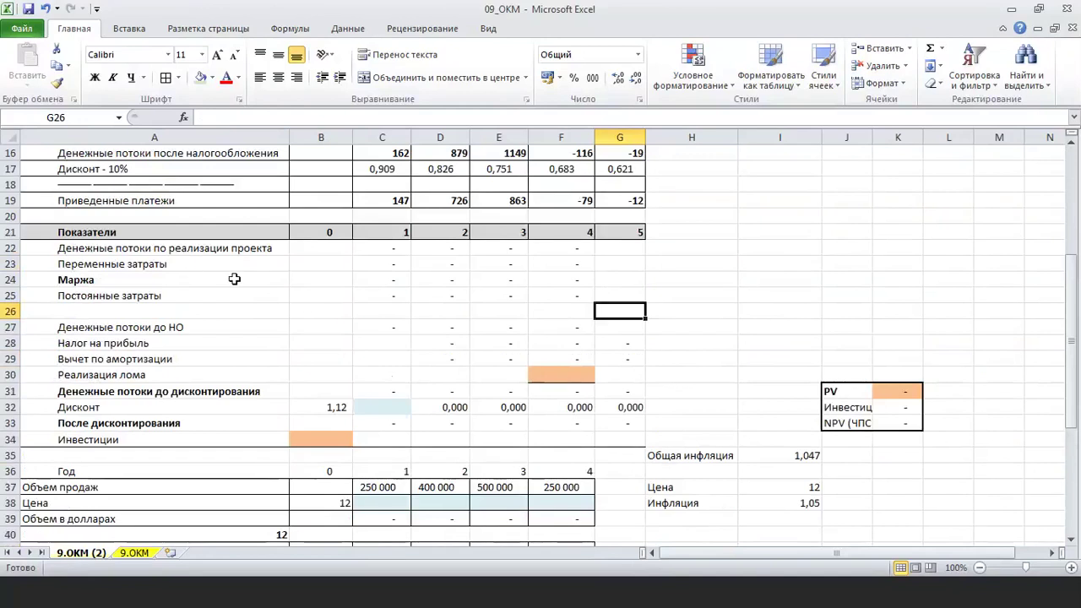
{"action": "left_click", "coordinate": [226, 328]}
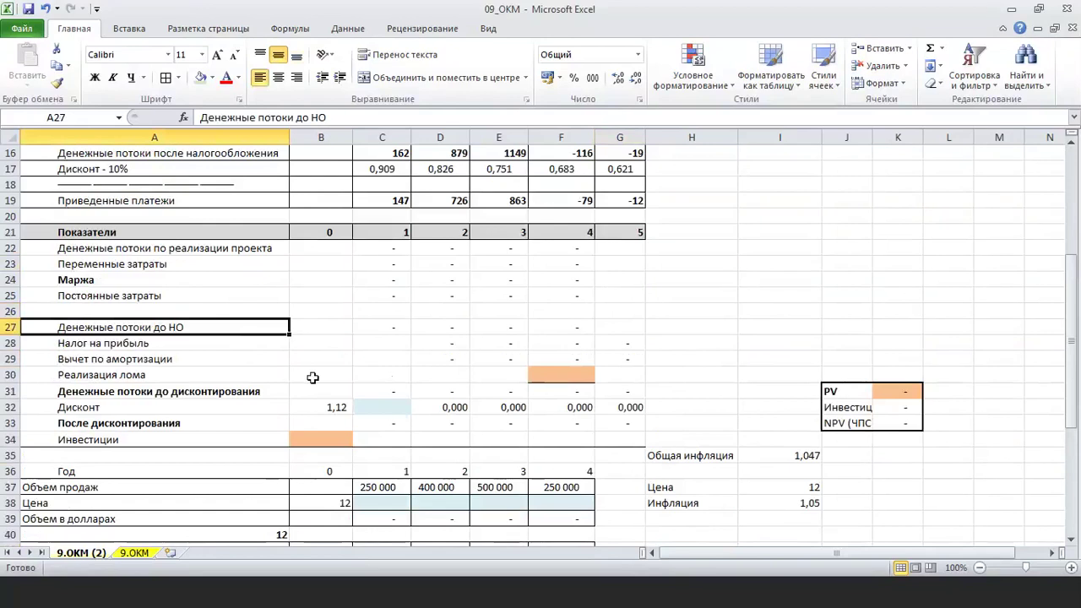
{"action": "scroll", "coordinate": [301, 380], "scroll_direction": "down", "scroll_amount": 1}
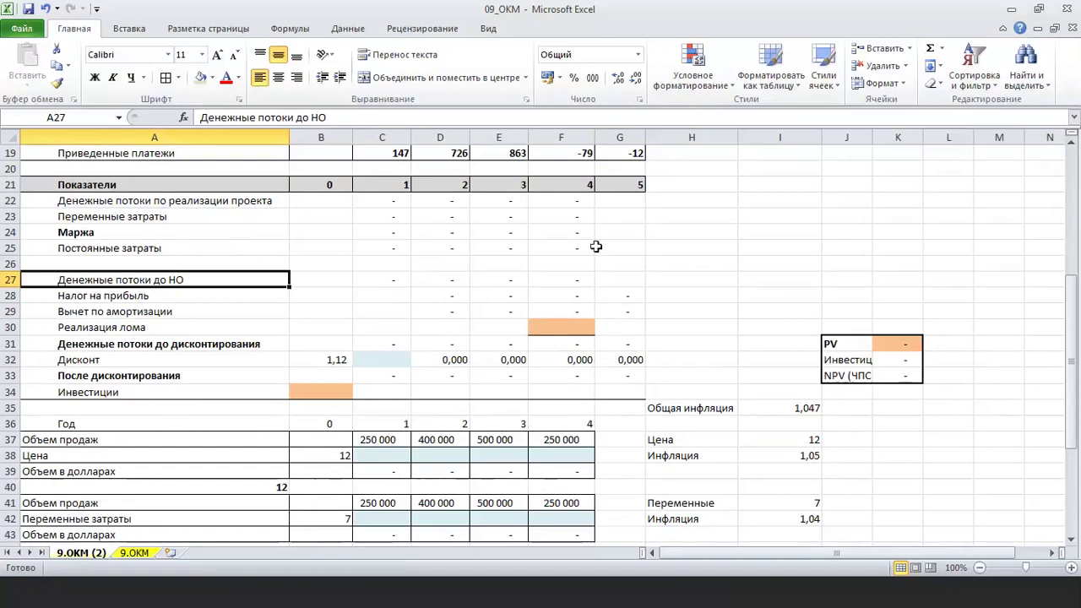
{"action": "left_click", "coordinate": [669, 200]}
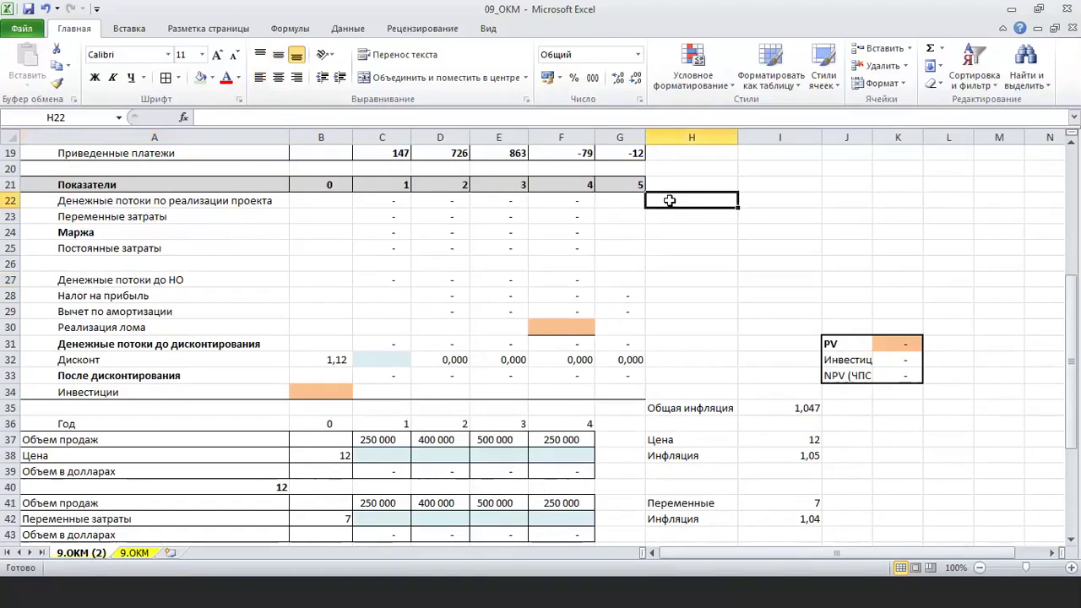
{"action": "type", "text": "x"}
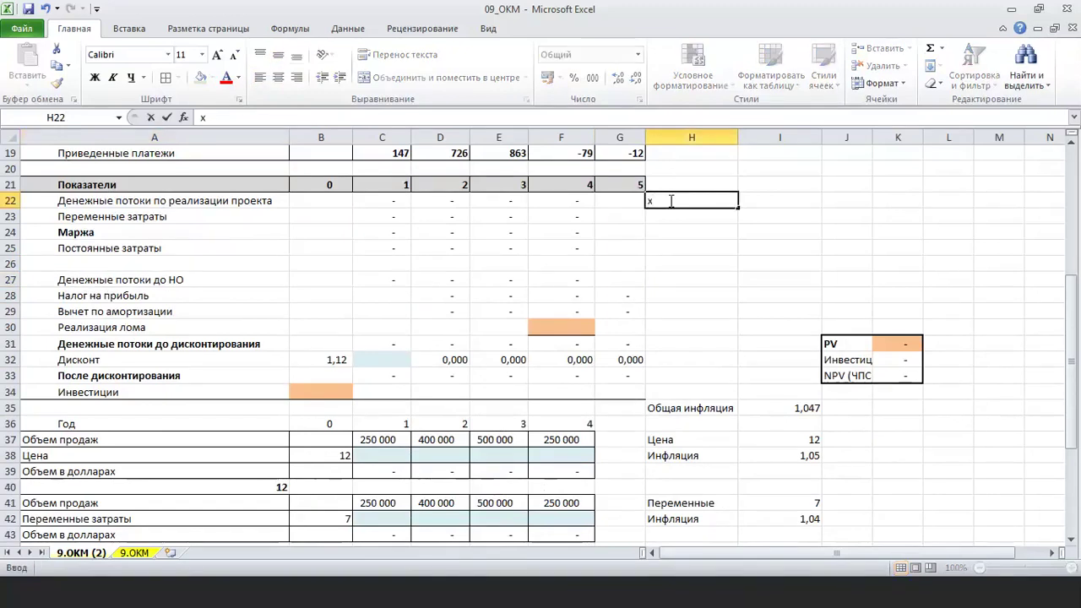
{"action": "key", "text": "BackSpace"}
{"action": "type", "text": "[1]"}
{"action": "left_click", "coordinate": [158, 408]}
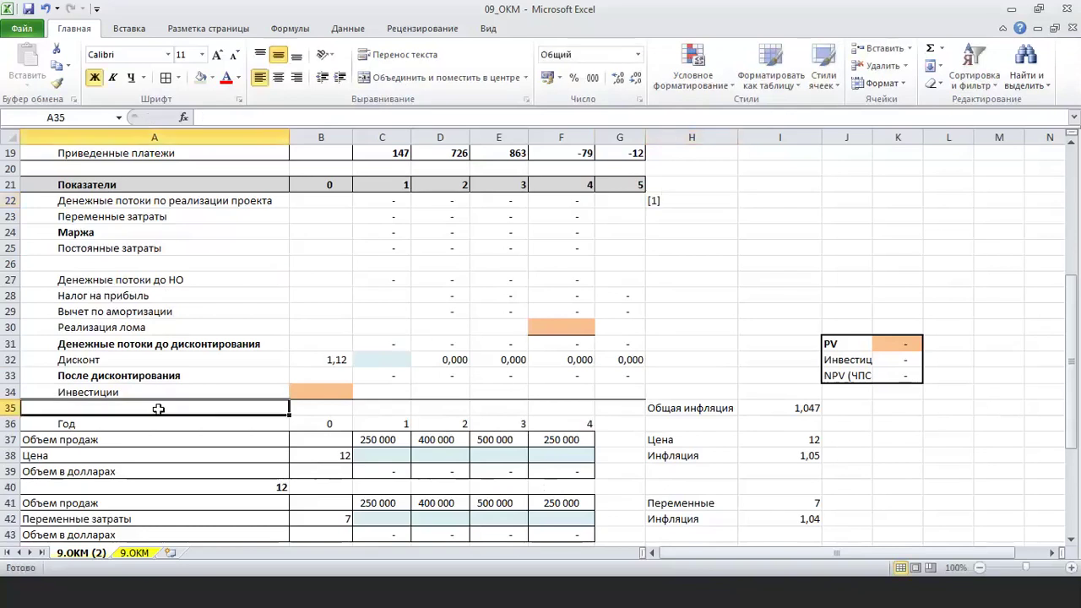
{"action": "type", "text": "[1]"}
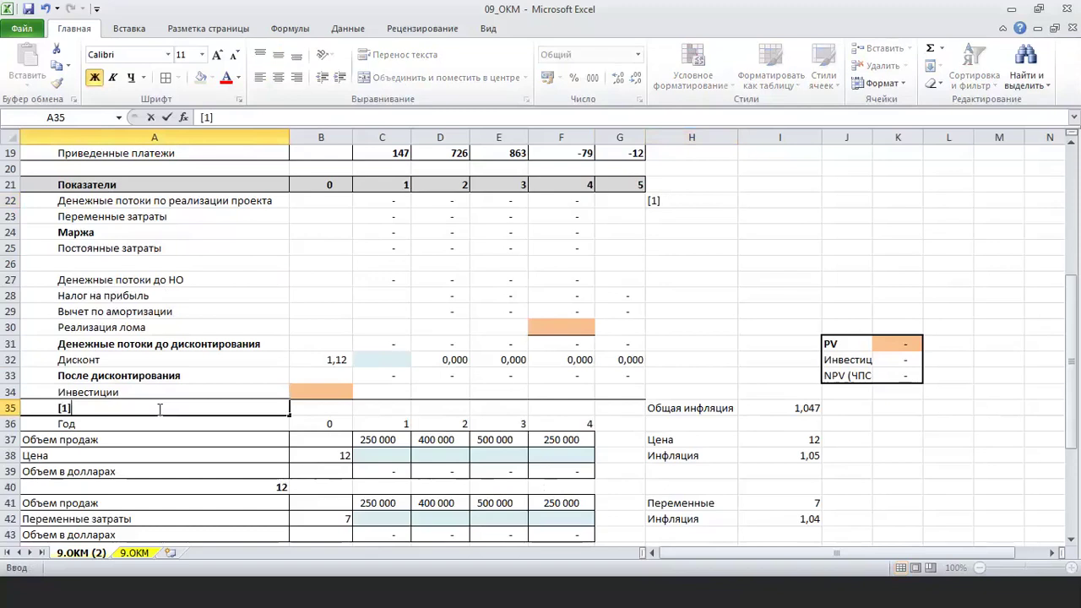
{"action": "left_click", "coordinate": [204, 493]}
Step: Enter the reference mark [2] in H23 beside Переменные затраты and in G41 beside the second Объем продаж row
{"action": "scroll", "coordinate": [189, 464], "scroll_direction": "down", "scroll_amount": 1}
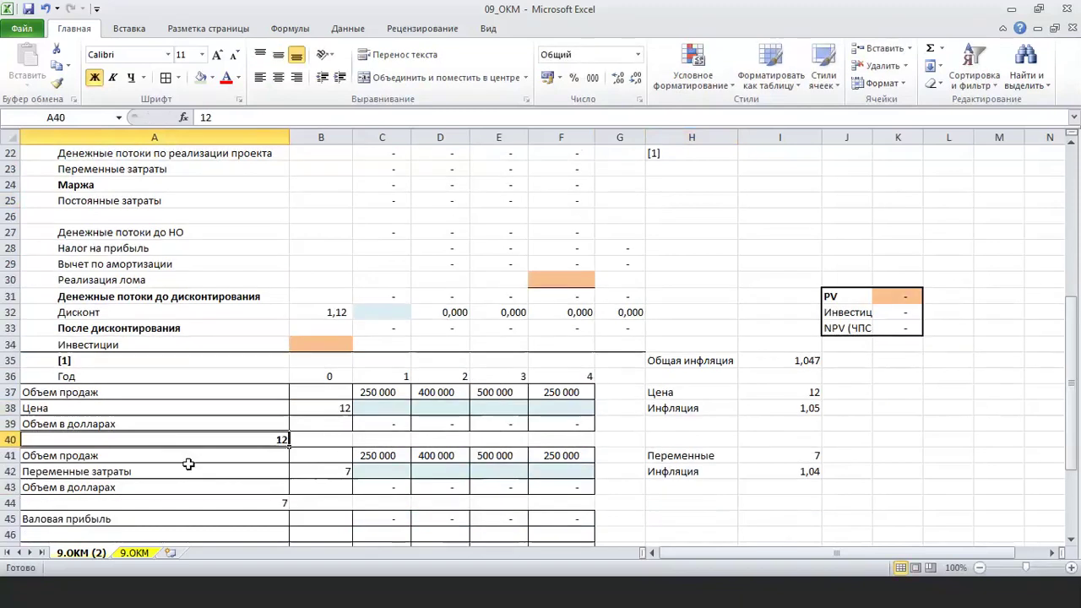
{"action": "scroll", "coordinate": [189, 464], "scroll_direction": "down", "scroll_amount": 1}
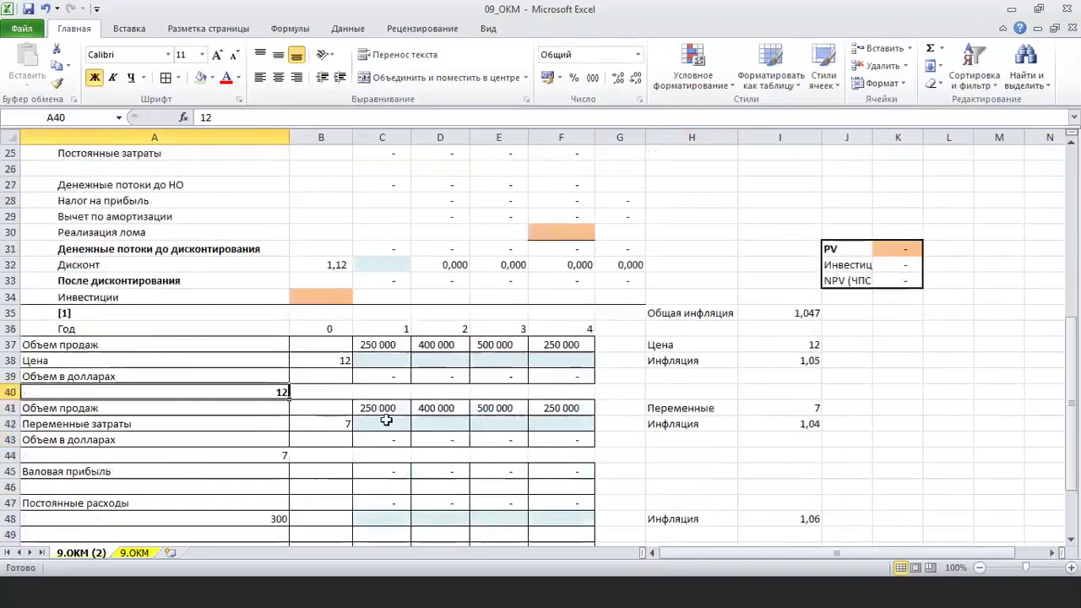
{"action": "scroll", "coordinate": [710, 264], "scroll_direction": "up", "scroll_amount": 3}
{"action": "left_click", "coordinate": [691, 264]}
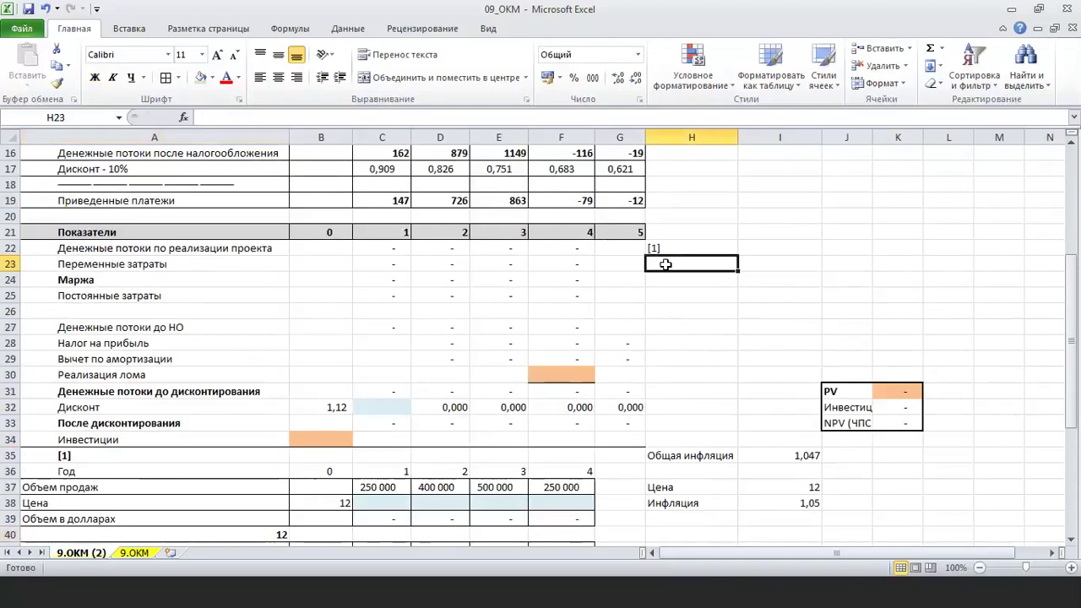
{"action": "type", "text": "[2]"}
{"action": "scroll", "coordinate": [622, 452], "scroll_direction": "down", "scroll_amount": 3}
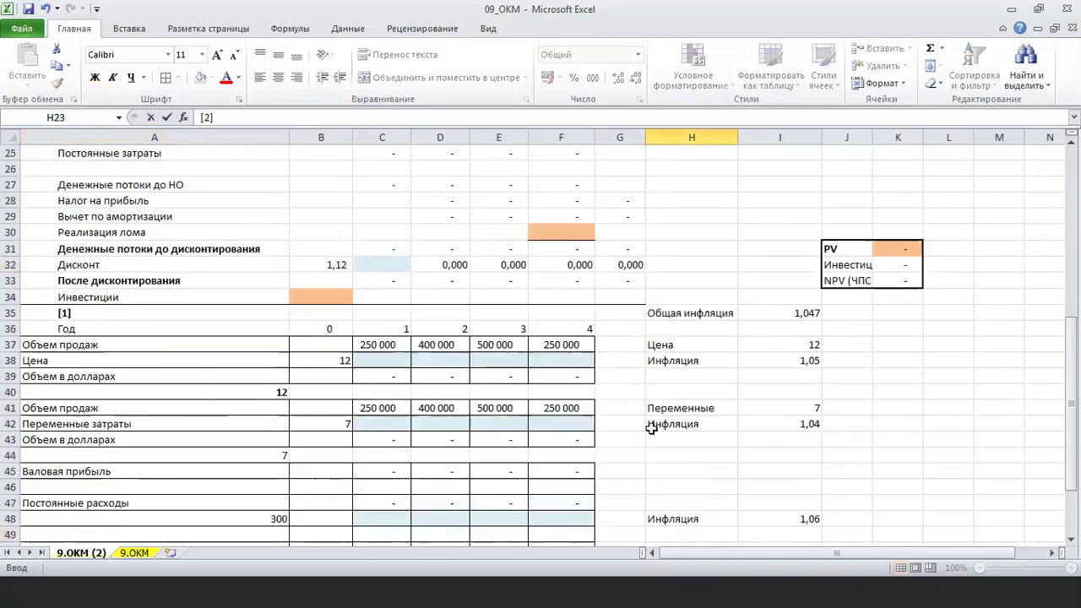
{"action": "left_click", "coordinate": [630, 409]}
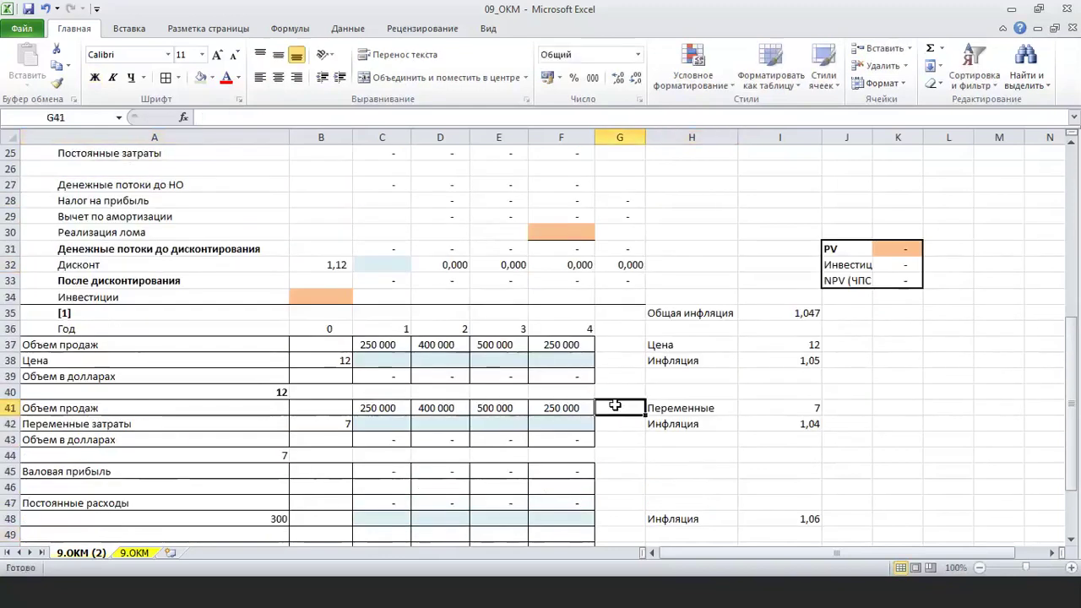
{"action": "type", "text": "[2]"}
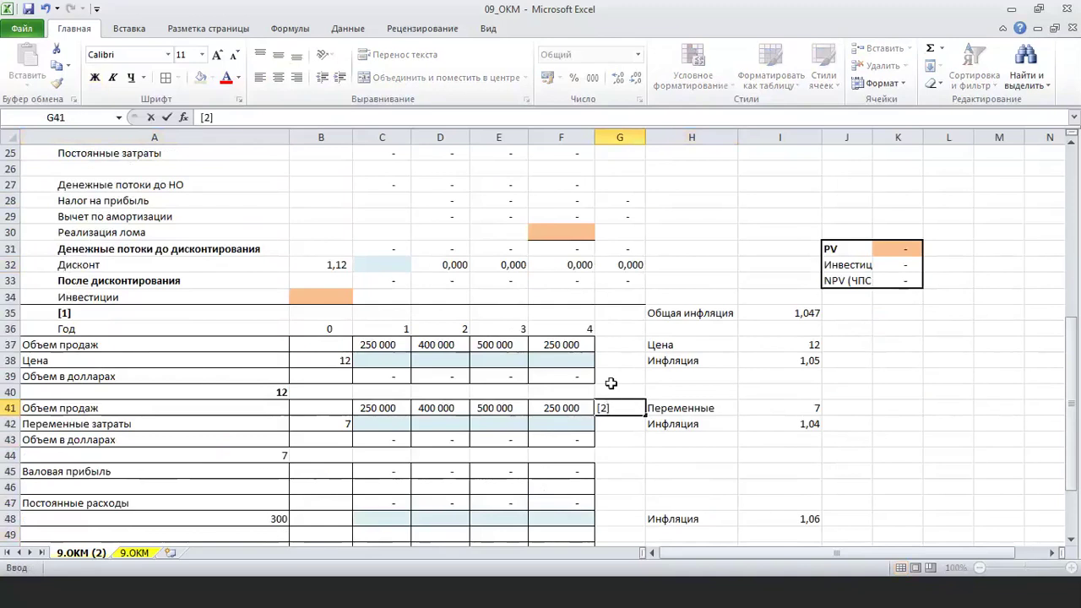
Step: Enter the mark [1] in G37 beside the first Объем продаж row and [3] in G47 beside Постоянные расходы
{"action": "left_click", "coordinate": [611, 338]}
{"action": "type", "text": "[1]"}
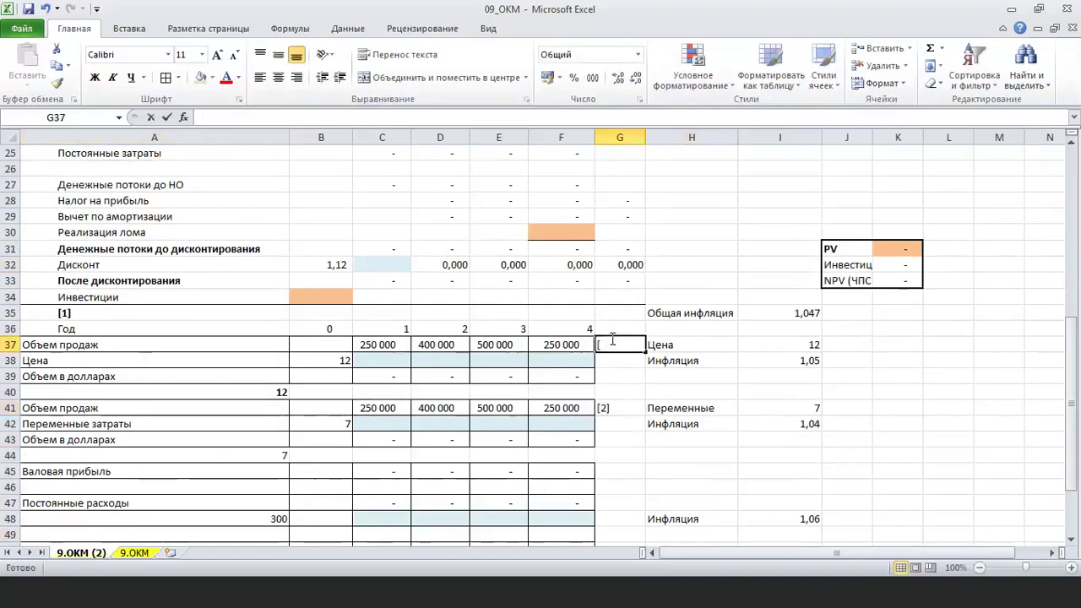
{"action": "left_click", "coordinate": [621, 469]}
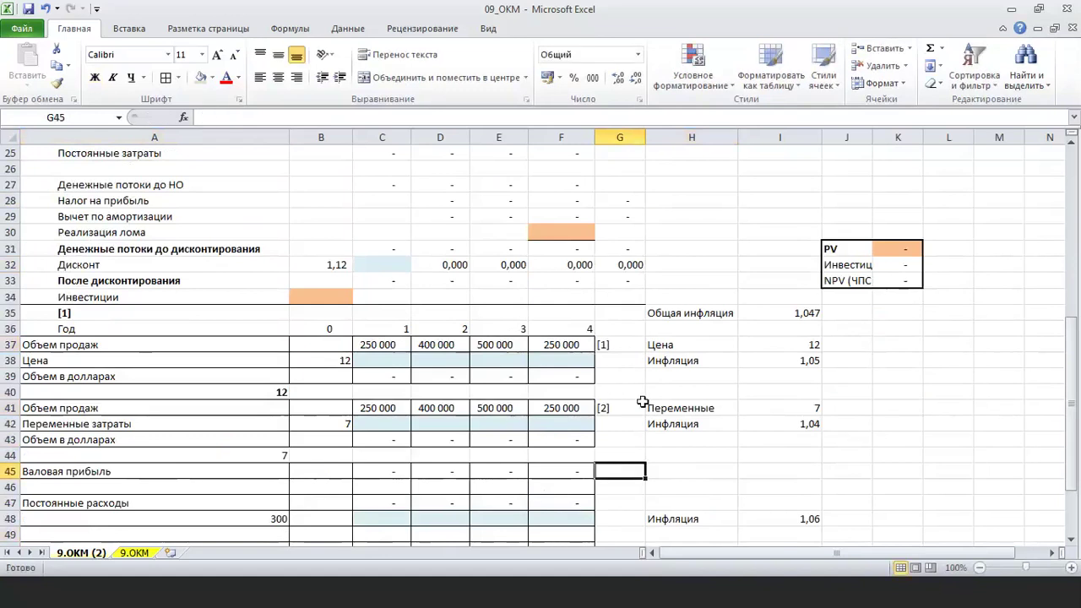
{"action": "scroll", "coordinate": [643, 402], "scroll_direction": "down", "scroll_amount": 2}
{"action": "left_click", "coordinate": [613, 405]}
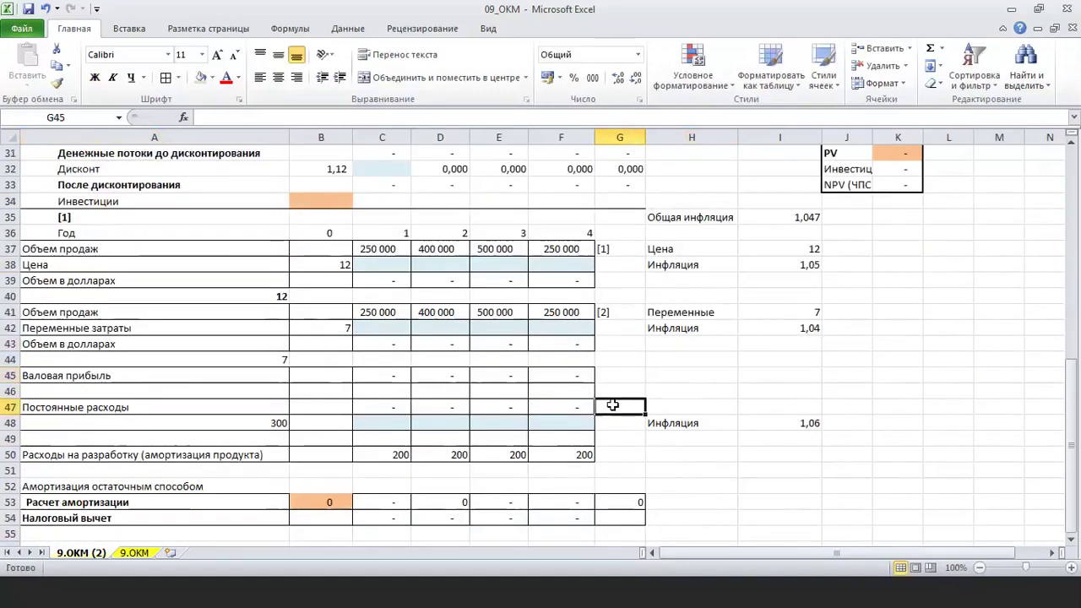
{"action": "type", "text": "[3]"}
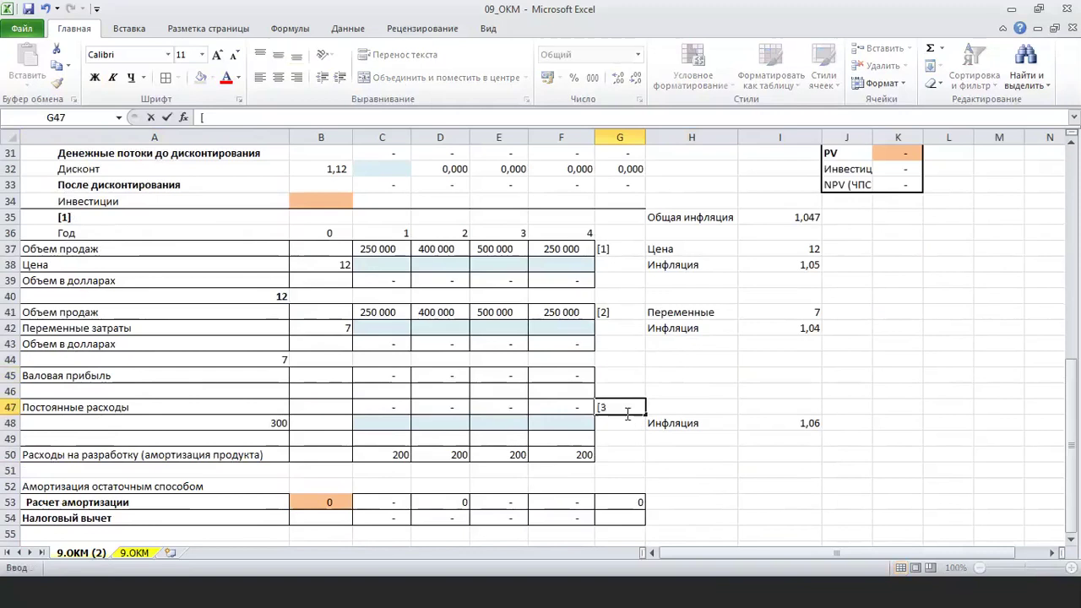
{"action": "left_click", "coordinate": [632, 467]}
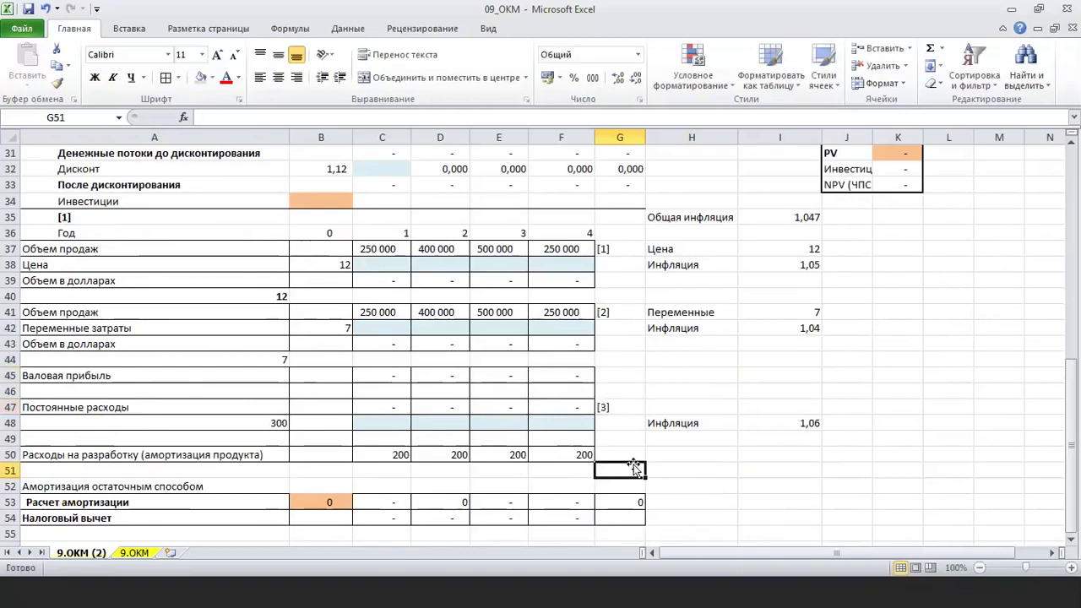
Step: Enter the reference mark [4] in H53 beside the Расчет амортизации row
{"action": "left_click", "coordinate": [691, 501]}
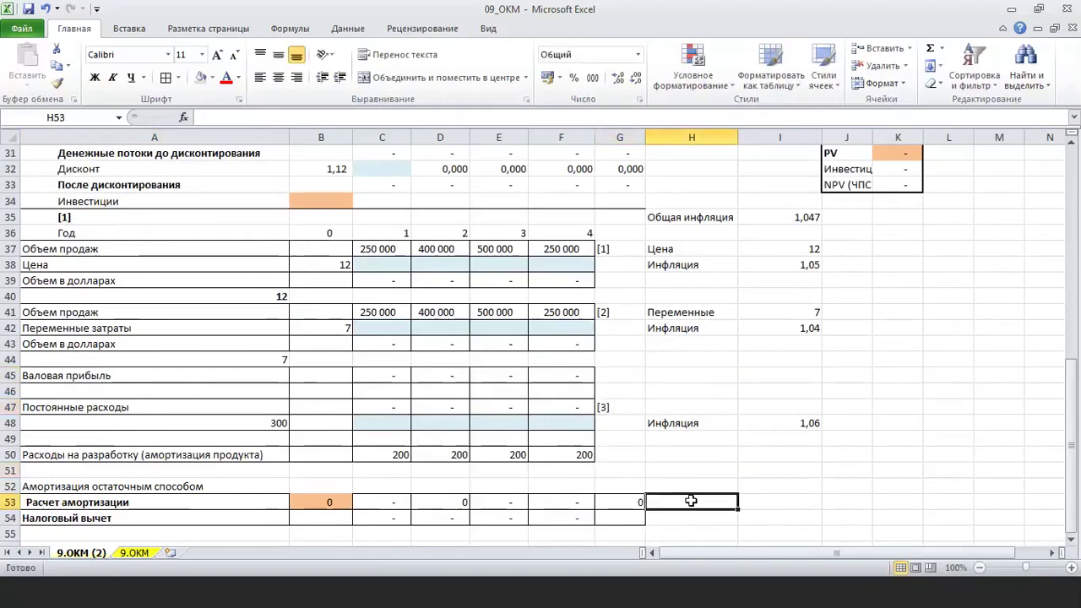
{"action": "type", "text": "[4]"}
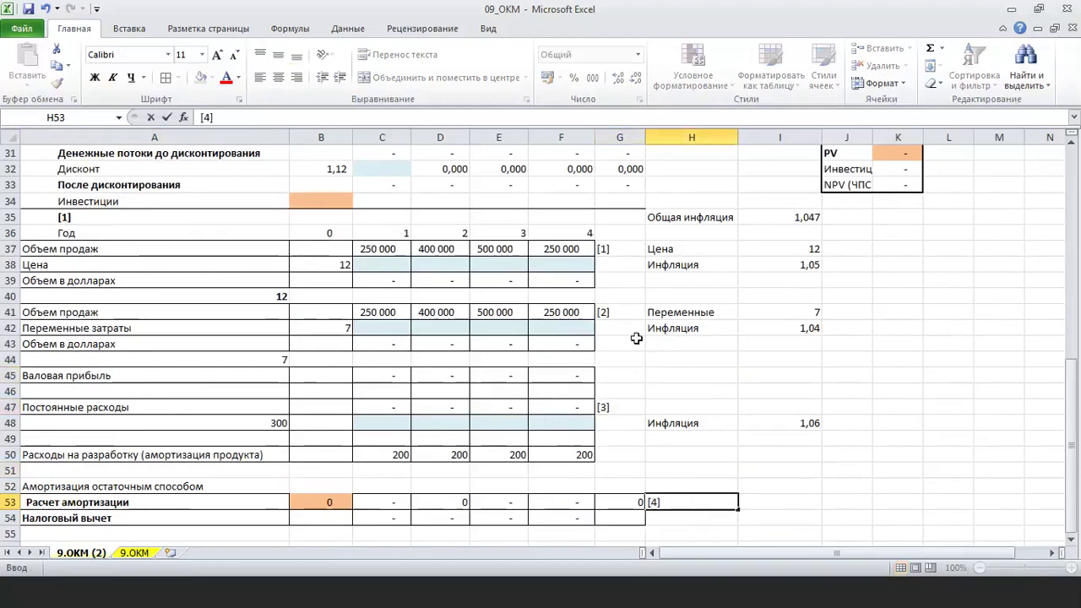
{"action": "left_click", "coordinate": [635, 331]}
Step: Enter the mark [3] in H25 beside Постоянные затраты and [4] in H28 beside Налог на прибыль
{"action": "scroll", "coordinate": [653, 345], "scroll_direction": "up", "scroll_amount": 5}
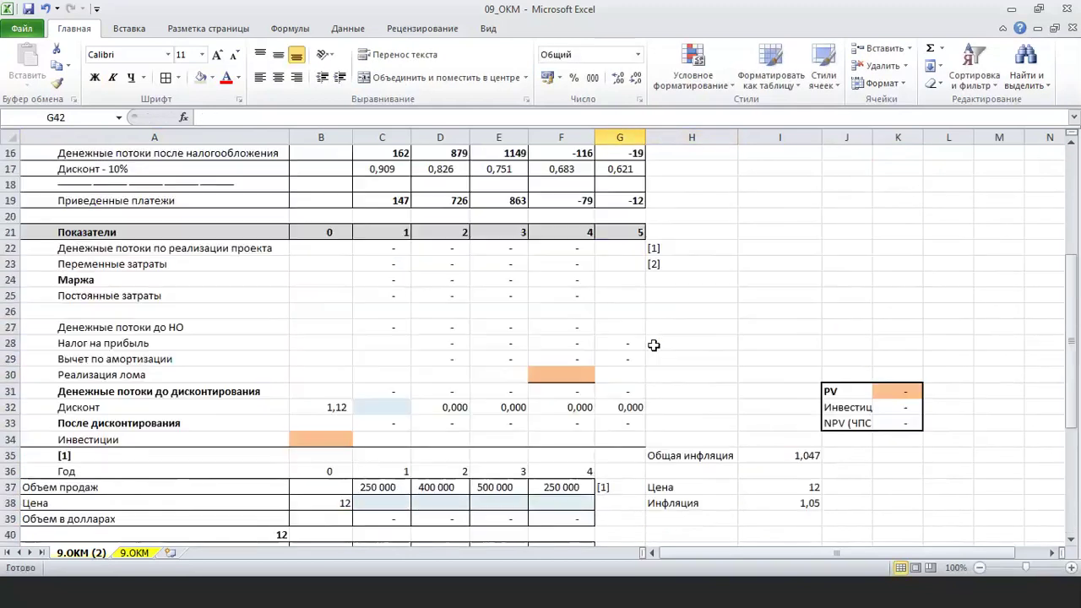
{"action": "left_click", "coordinate": [686, 289]}
{"action": "type", "text": "[3]"}
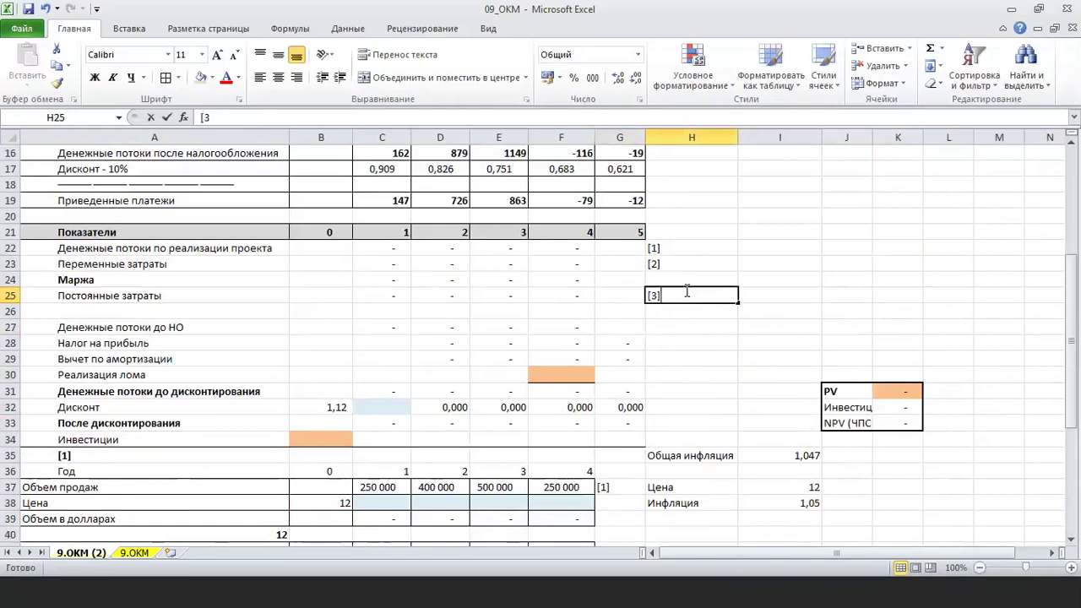
{"action": "left_click", "coordinate": [676, 344]}
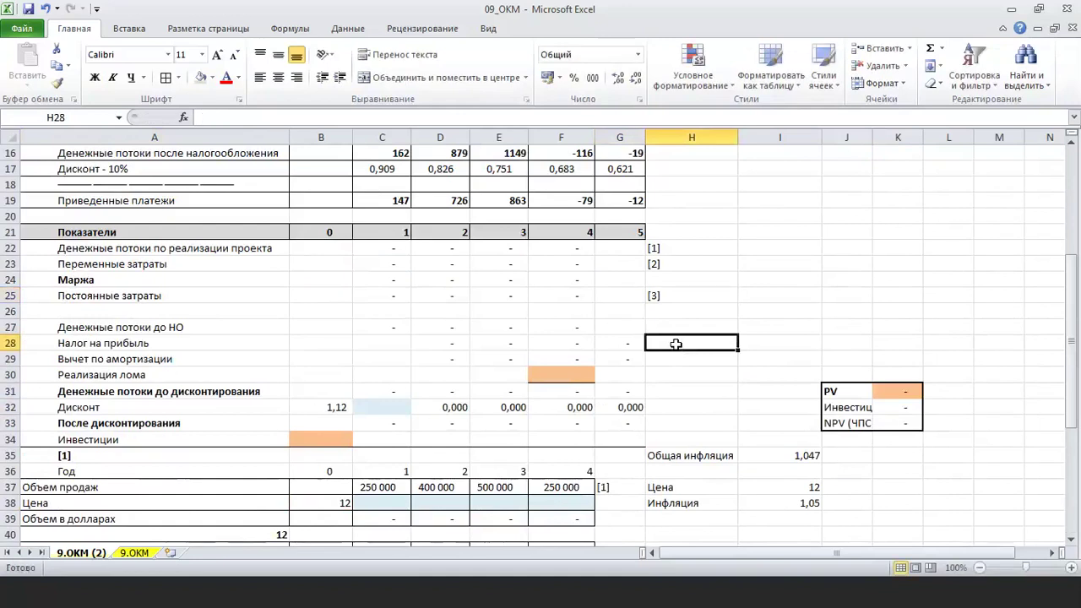
{"action": "type", "text": "[4]"}
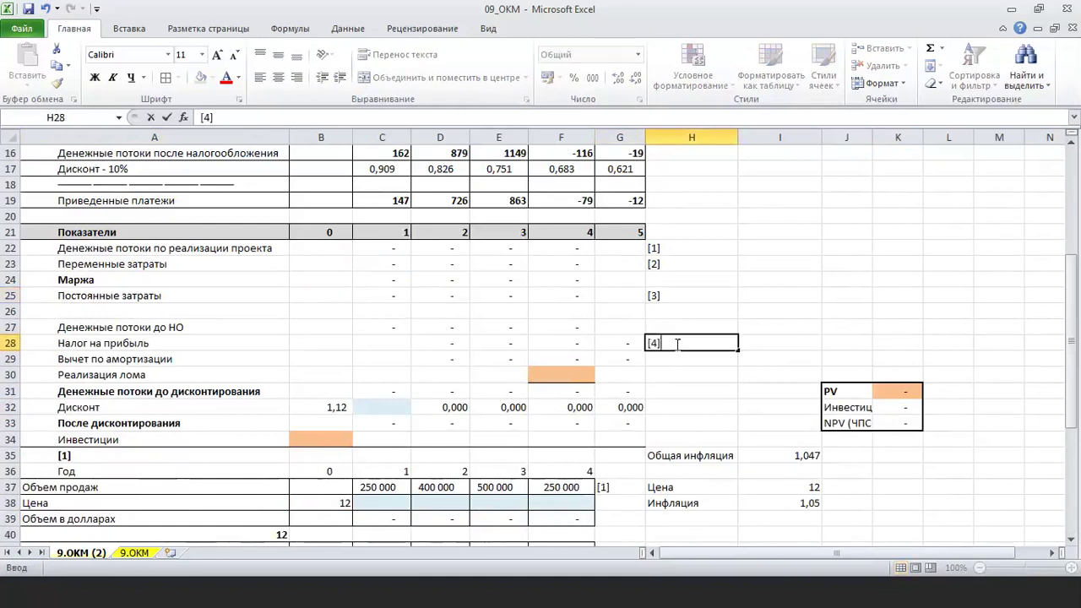
{"action": "left_click", "coordinate": [689, 375]}
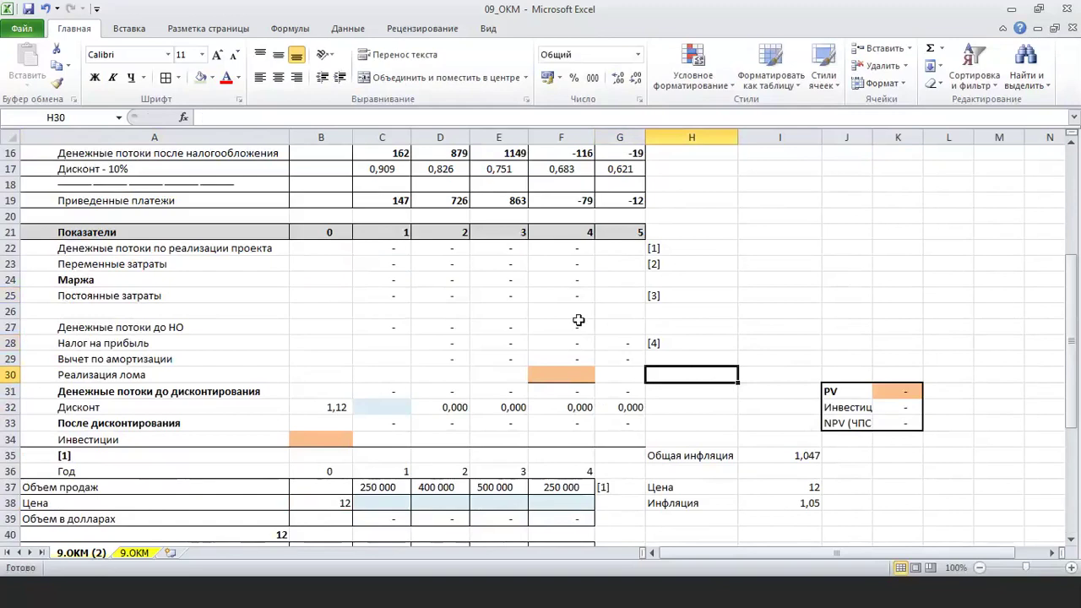
{"action": "scroll", "coordinate": [541, 328], "scroll_direction": "down", "scroll_amount": 1}
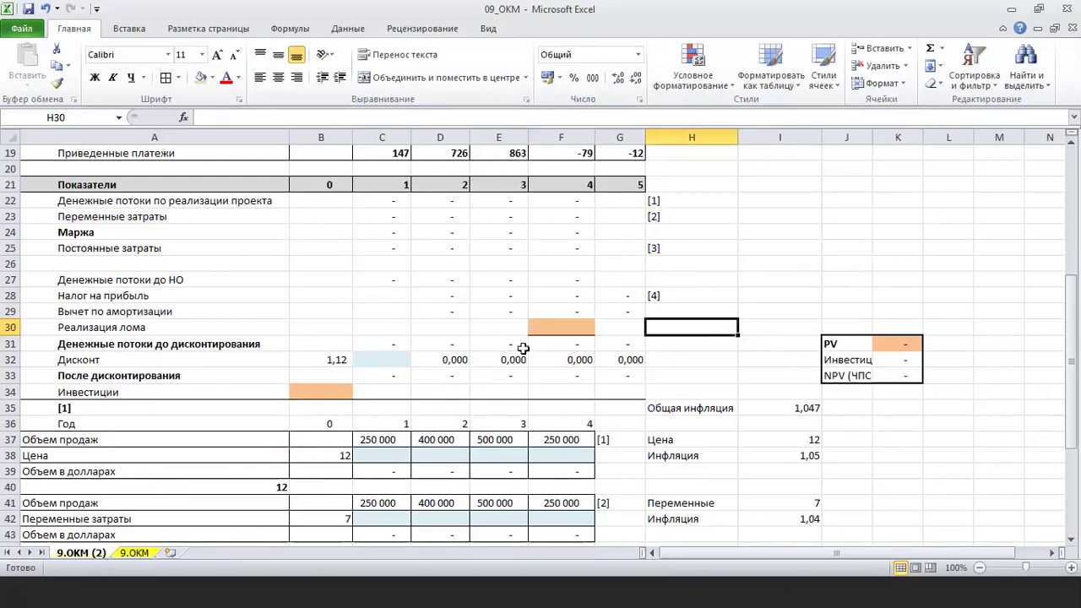
{"action": "scroll", "coordinate": [494, 372], "scroll_direction": "down", "scroll_amount": 1}
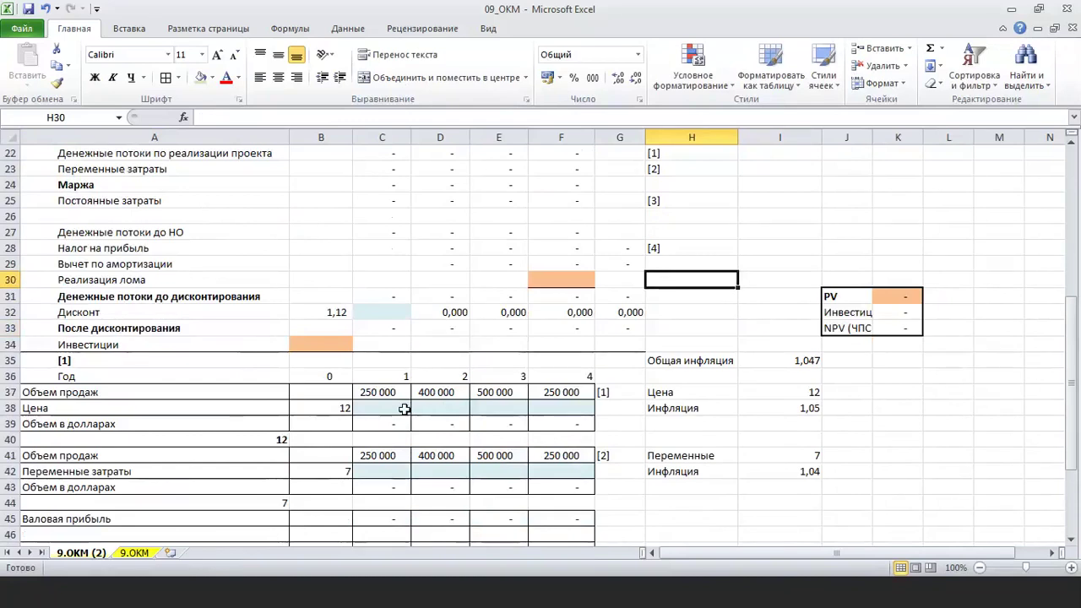
{"action": "left_click", "coordinate": [404, 409]}
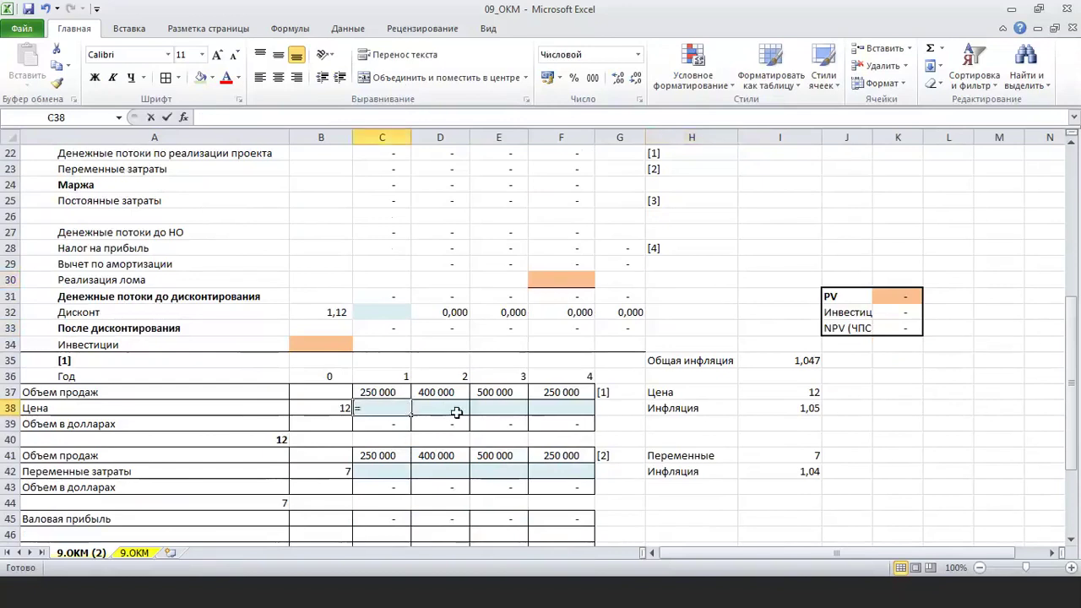
{"action": "type", "text": "="}
{"action": "key", "text": "BackSpace"}
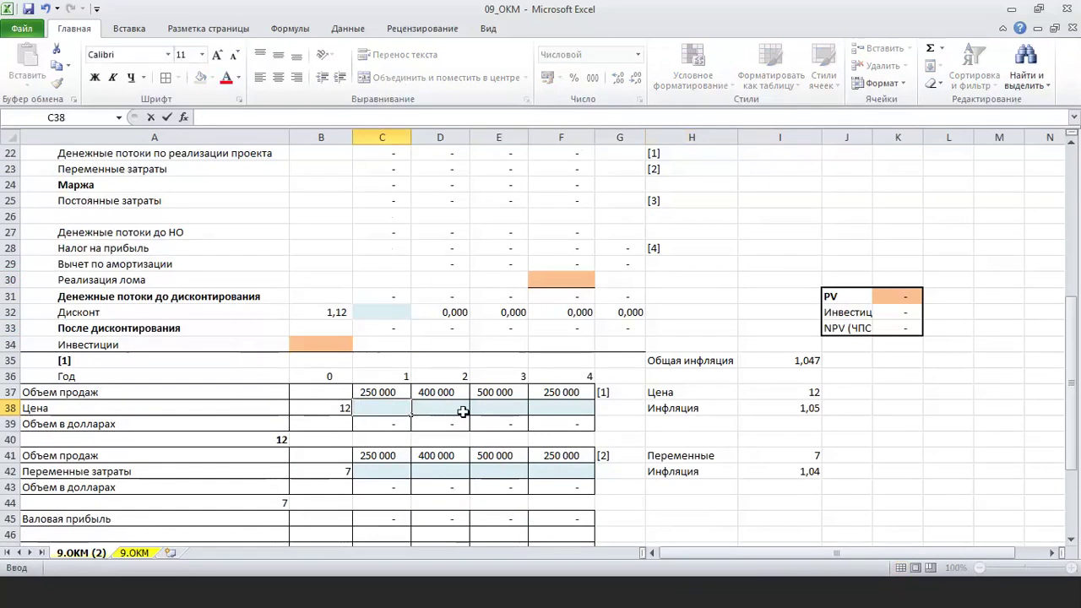
{"action": "left_click", "coordinate": [460, 413]}
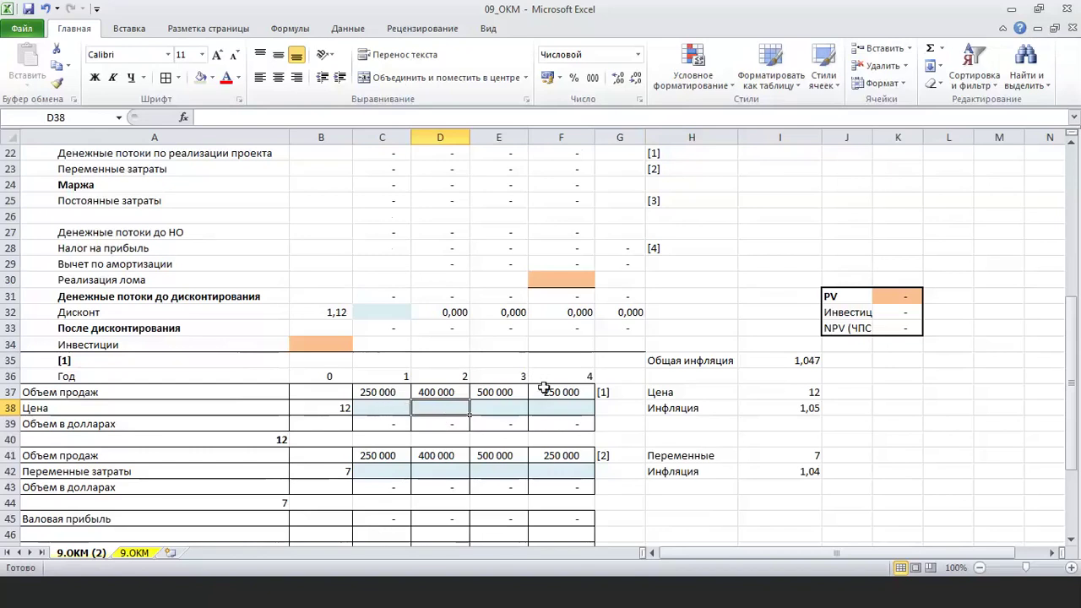
Step: Enter the inflation-adjusted price formula =B38*I38^C36 in C38 for year 1 of the Цена row
{"action": "left_click", "coordinate": [394, 409]}
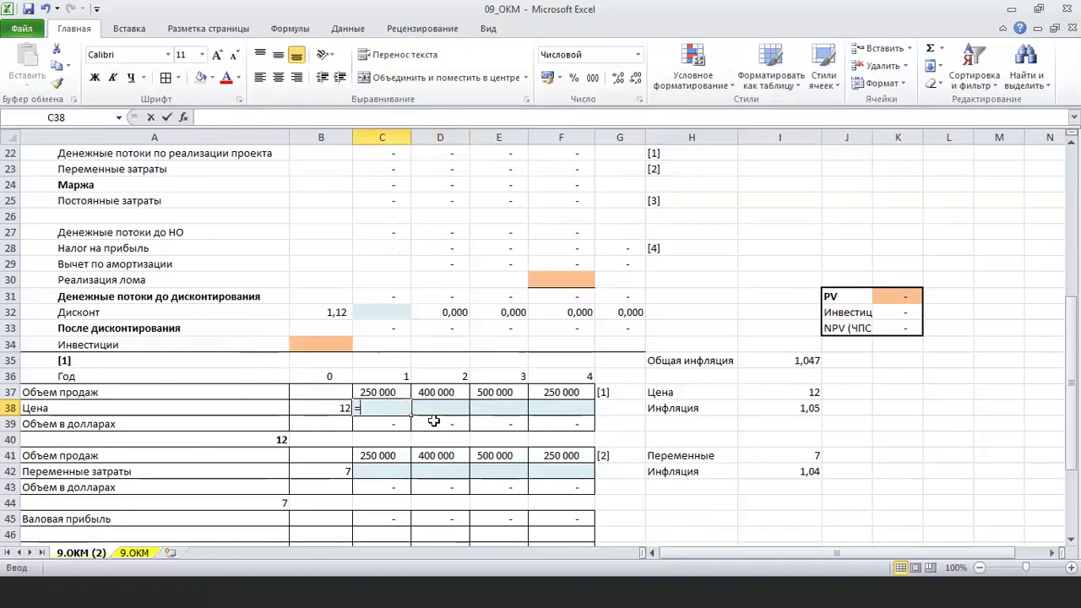
{"action": "type", "text": "="}
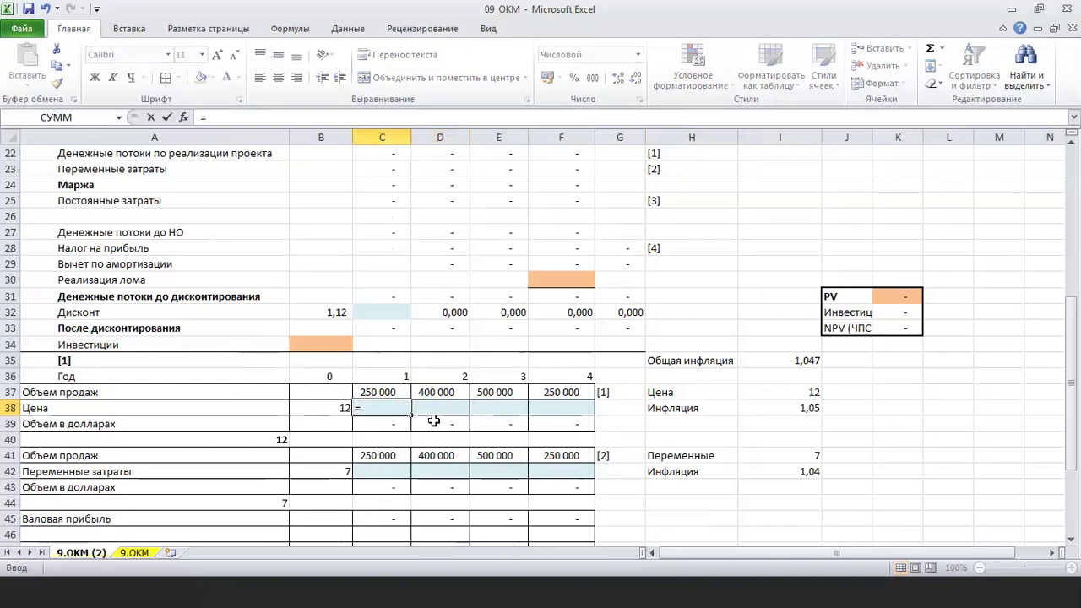
{"action": "left_click", "coordinate": [340, 406]}
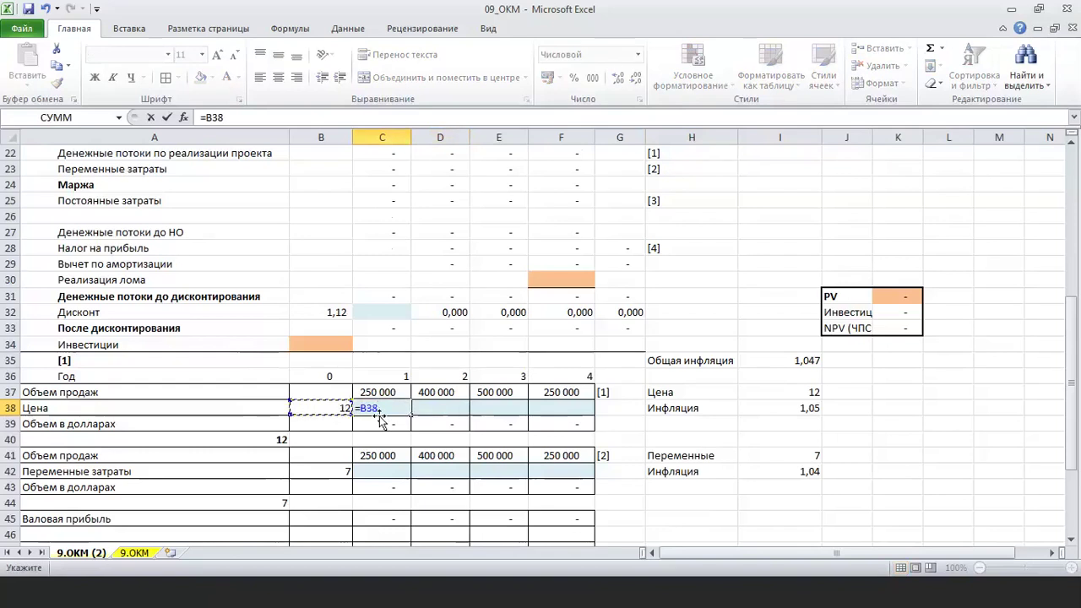
{"action": "type", "text": "*"}
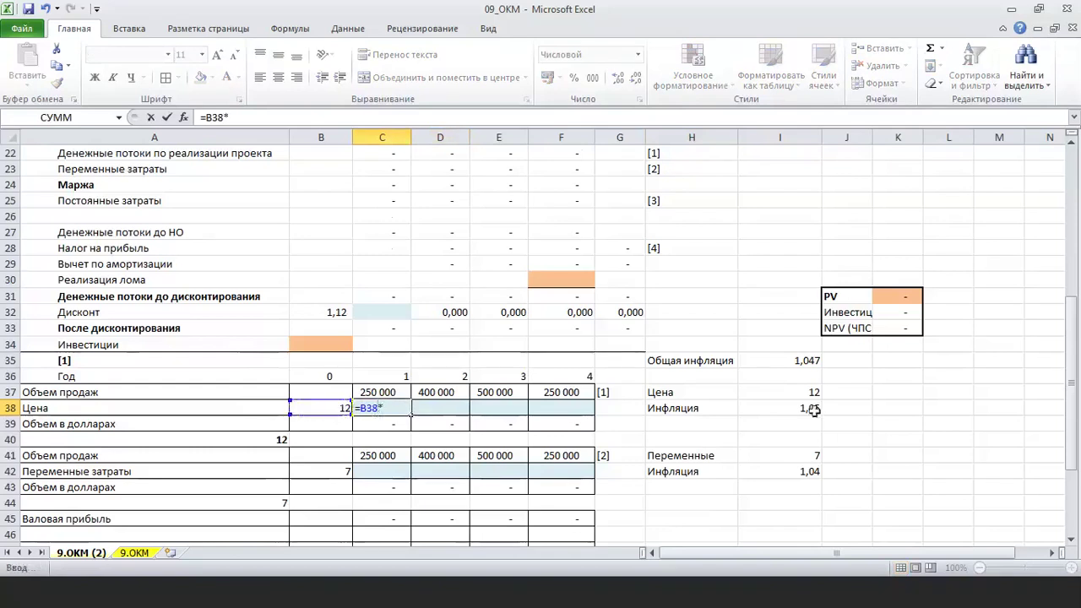
{"action": "left_click", "coordinate": [813, 409]}
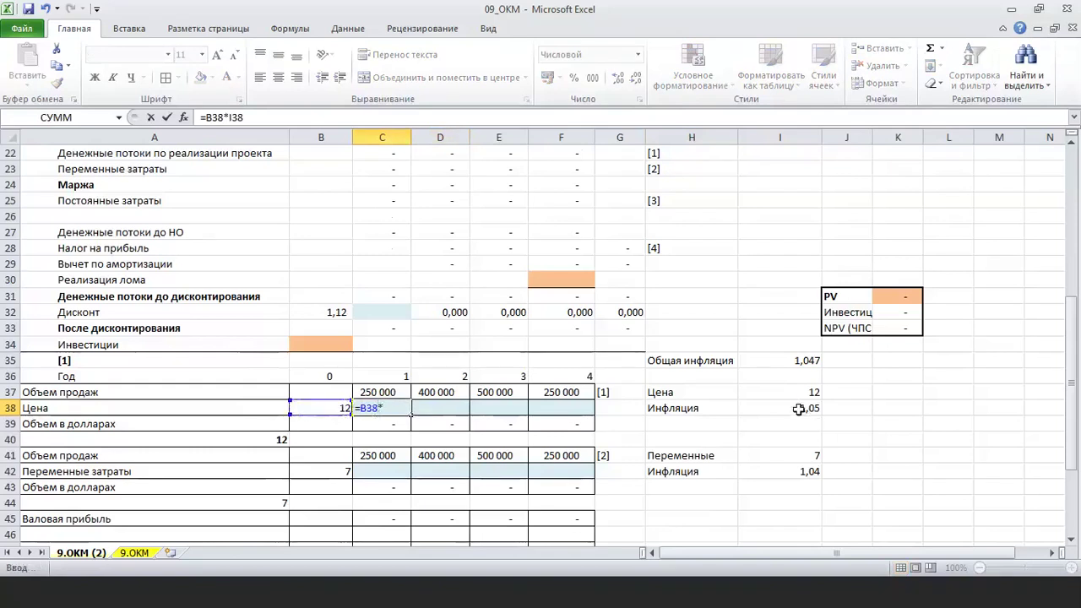
{"action": "left_click", "coordinate": [273, 117]}
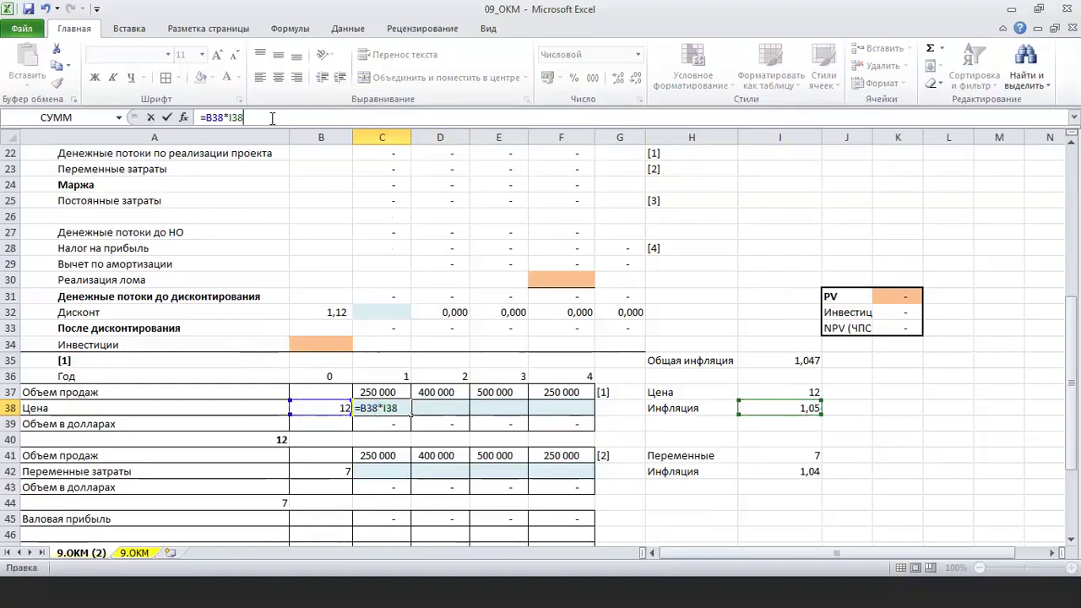
{"action": "type", "text": "^"}
{"action": "left_click", "coordinate": [397, 378]}
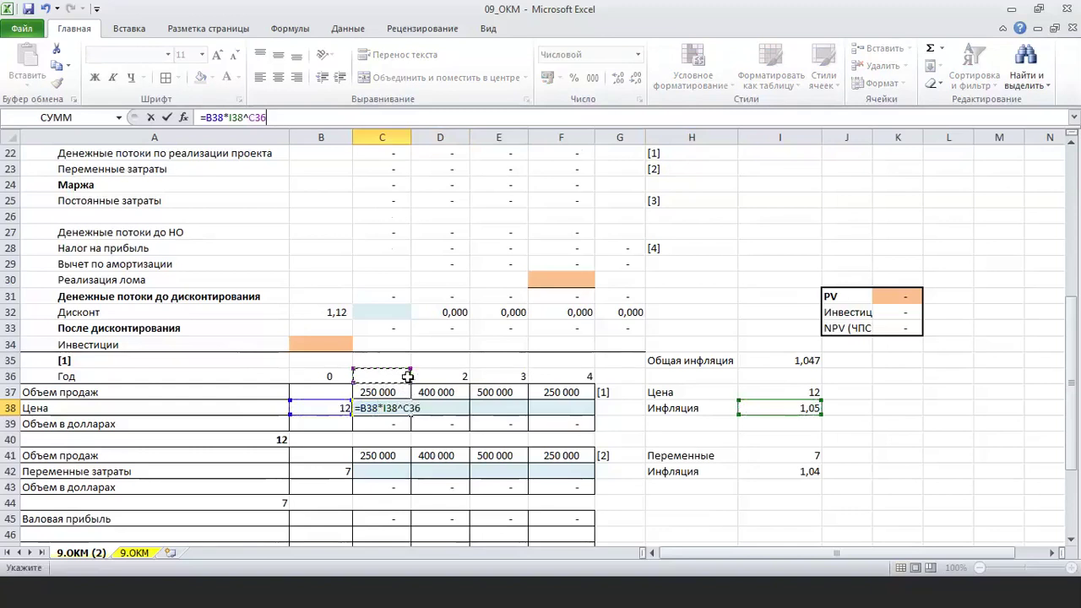
{"action": "key", "text": "Return"}
Step: Make the B38 and I38 references in C38 absolute, giving =$B$38*$I$38^C36, and fill the formula across to F38
{"action": "left_click", "coordinate": [382, 408]}
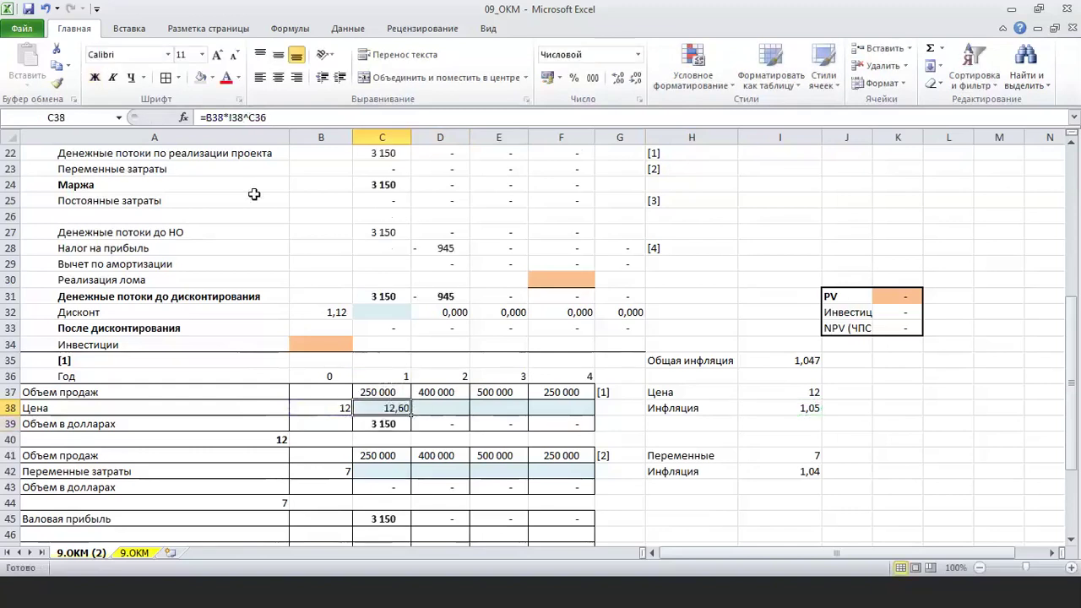
{"action": "left_click", "coordinate": [224, 117]}
{"action": "left_click_drag", "start_coordinate": [206, 117], "coordinate": [241, 117]}
{"action": "key", "text": "Left"}
{"action": "left_click", "coordinate": [243, 117], "text": "shift"}
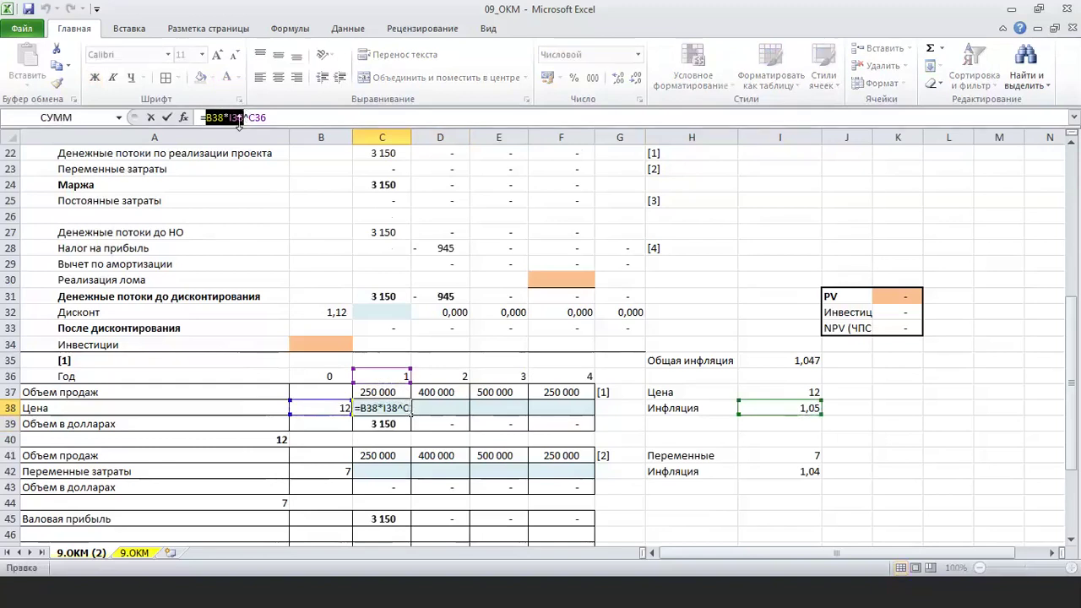
{"action": "key", "text": "F4"}
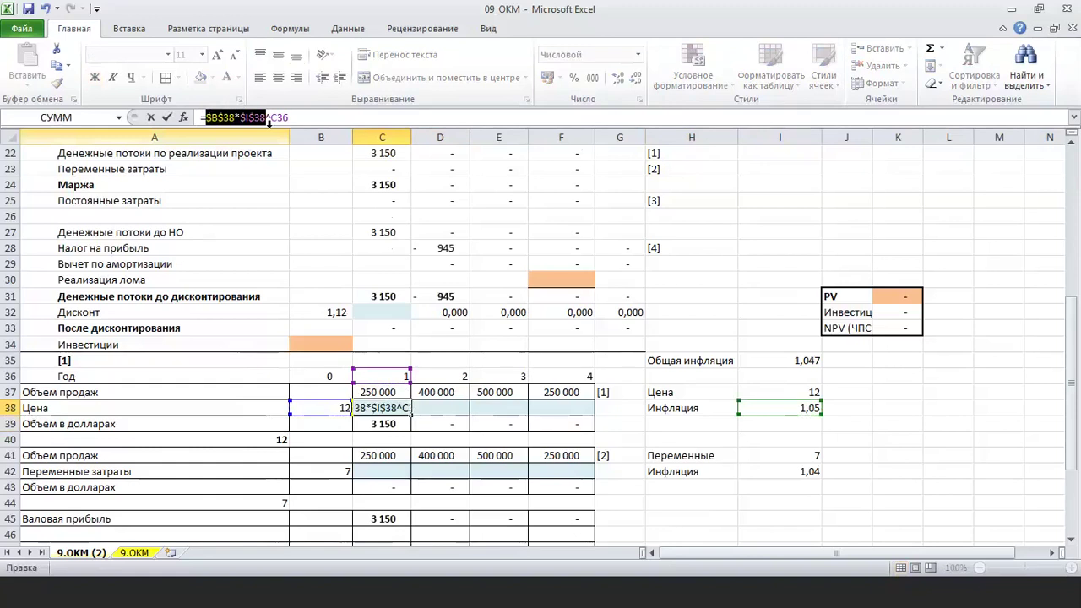
{"action": "left_click", "coordinate": [306, 118]}
{"action": "key", "text": "Return"}
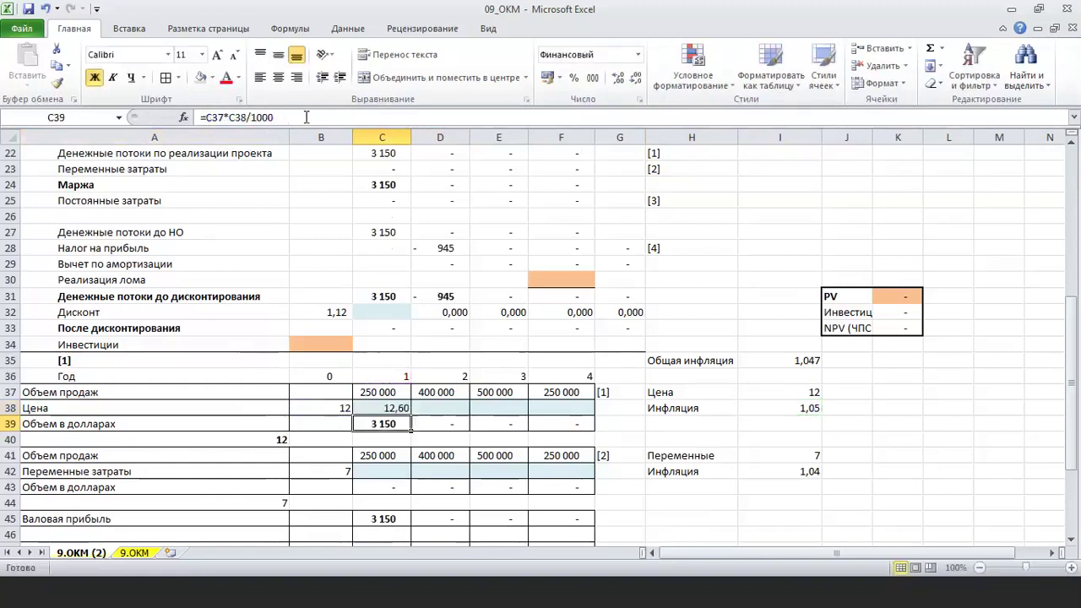
{"action": "left_click", "coordinate": [396, 408]}
{"action": "left_click_drag", "start_coordinate": [411, 417], "coordinate": [569, 416]}
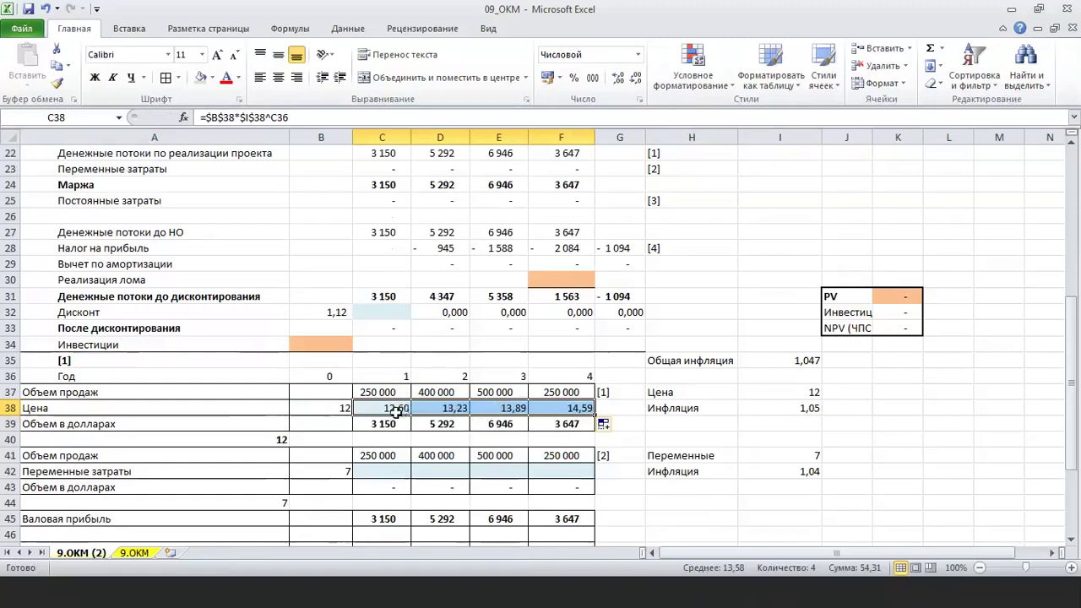
Step: Check the copied price formulas in D38 and E38 and the sales amount formula in C39 against the cash flow table
{"action": "left_click", "coordinate": [448, 408]}
{"action": "left_click", "coordinate": [321, 118]}
{"action": "left_click", "coordinate": [321, 118]}
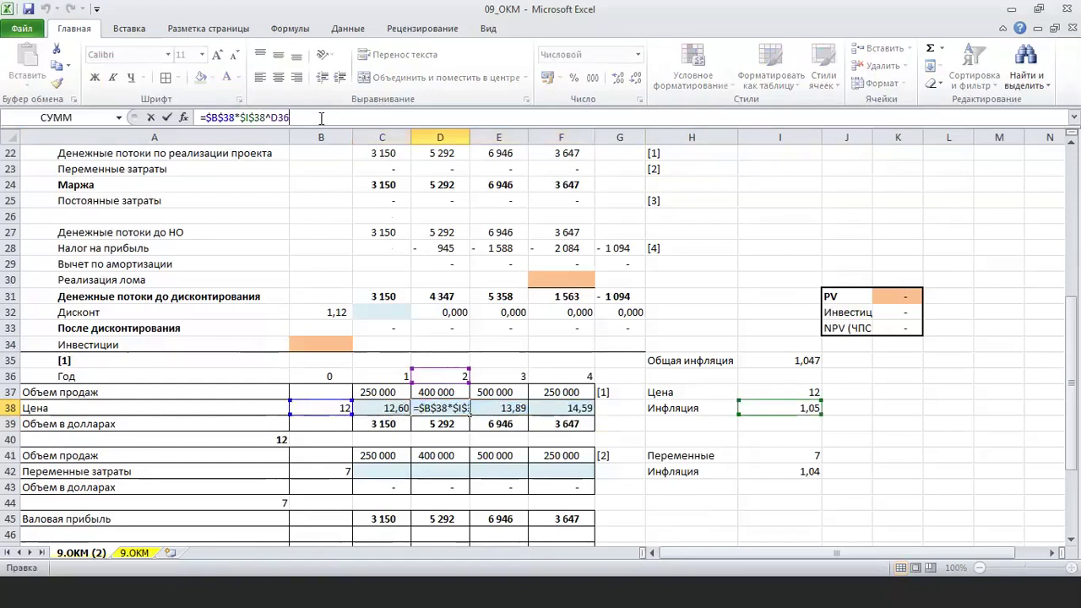
{"action": "key", "text": "Return"}
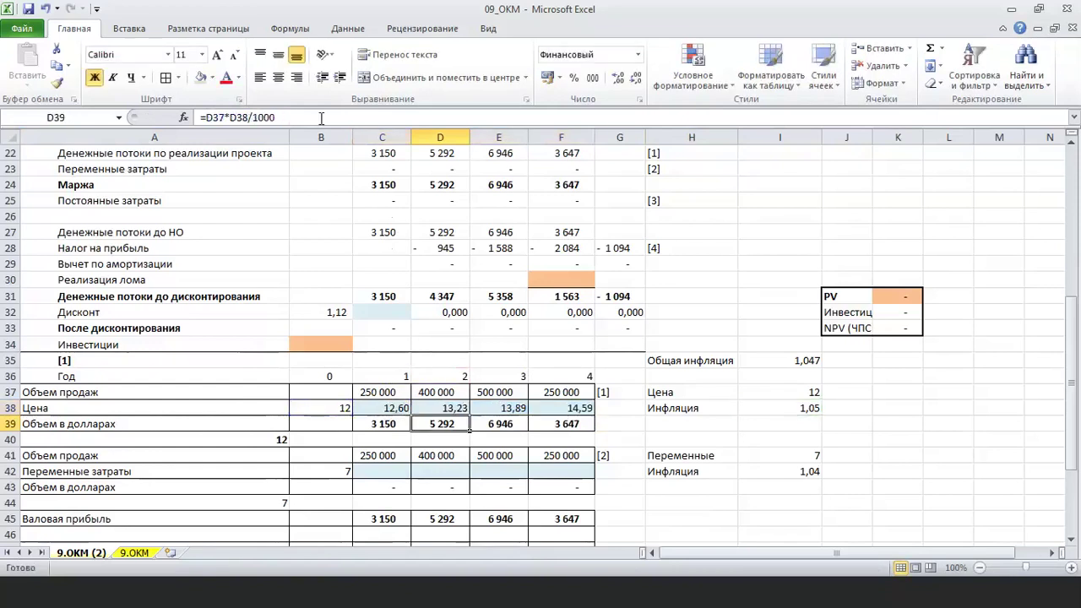
{"action": "left_click", "coordinate": [505, 406]}
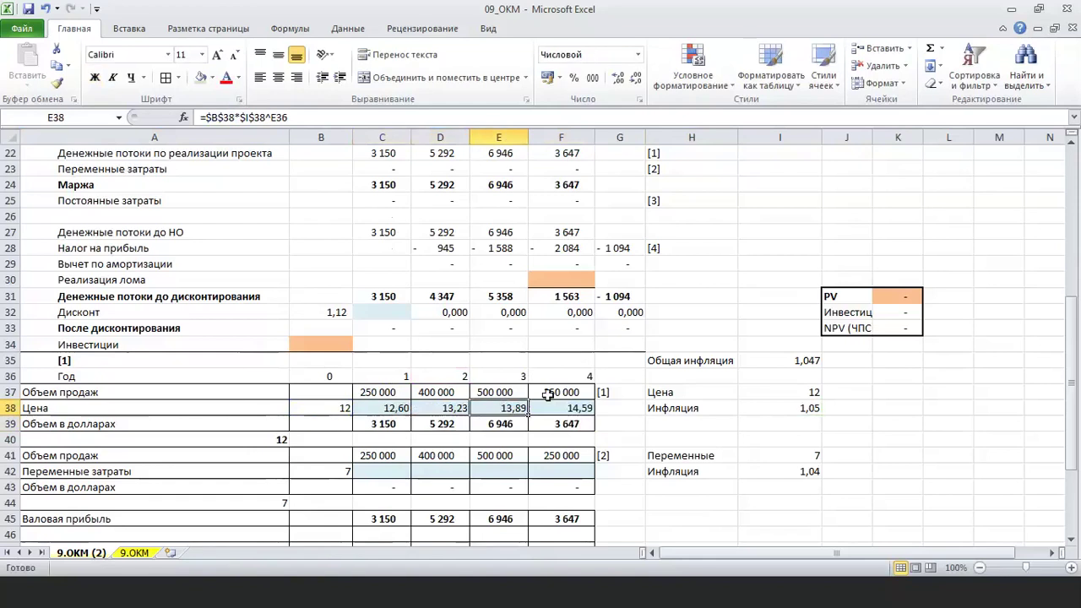
{"action": "left_click", "coordinate": [327, 119]}
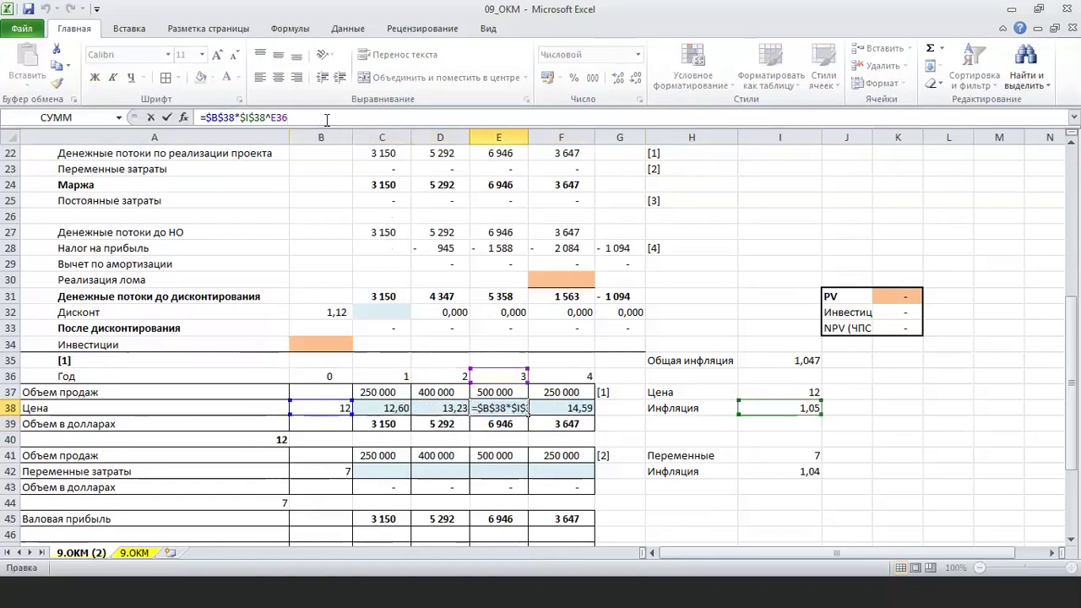
{"action": "key", "text": "Return"}
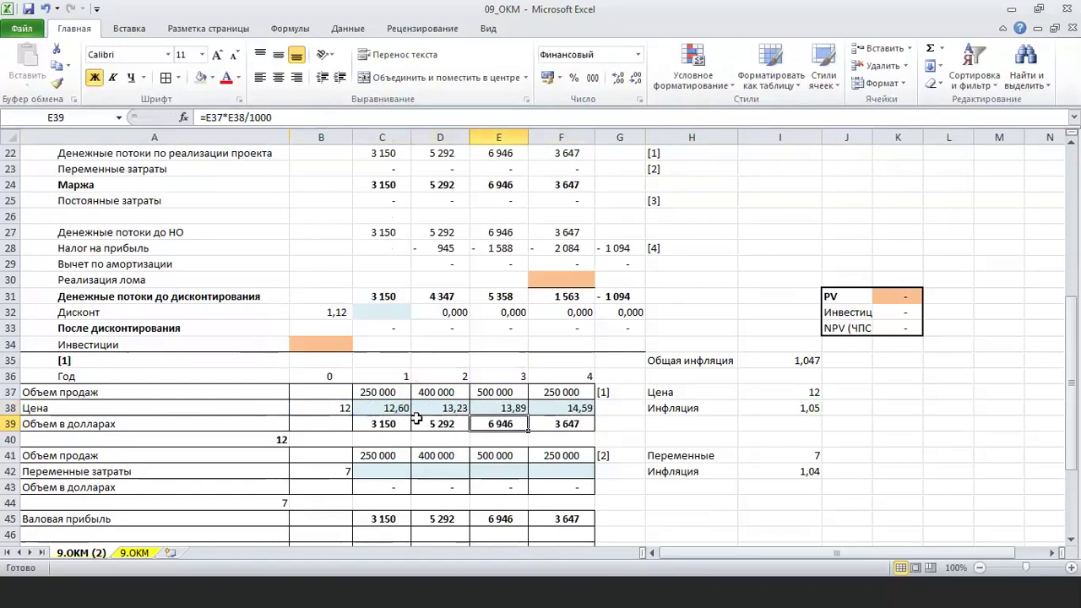
{"action": "left_click", "coordinate": [398, 419]}
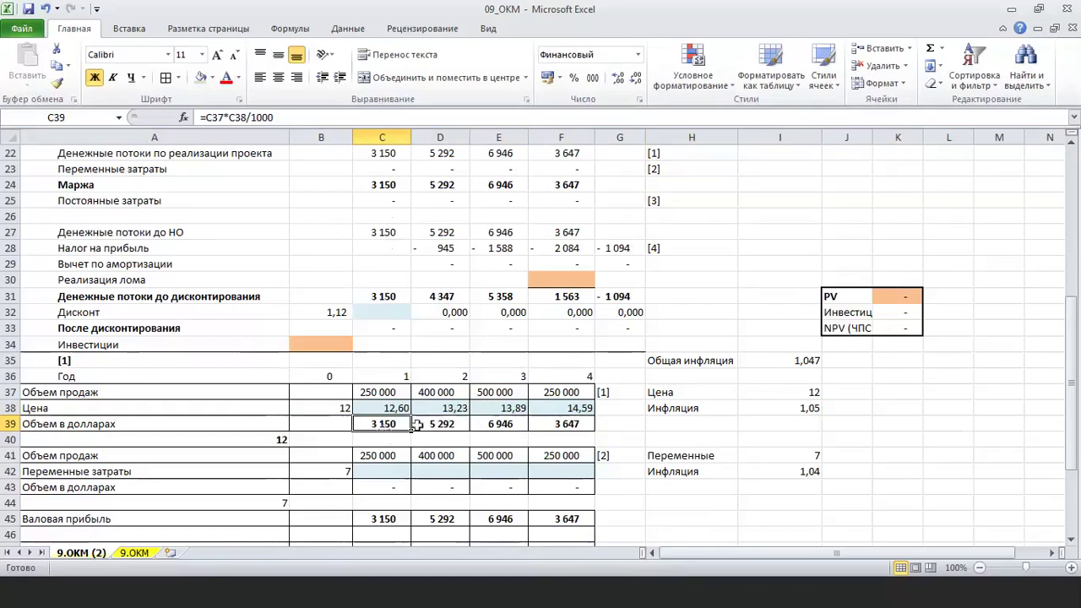
{"action": "scroll", "coordinate": [553, 279], "scroll_direction": "up", "scroll_amount": 2}
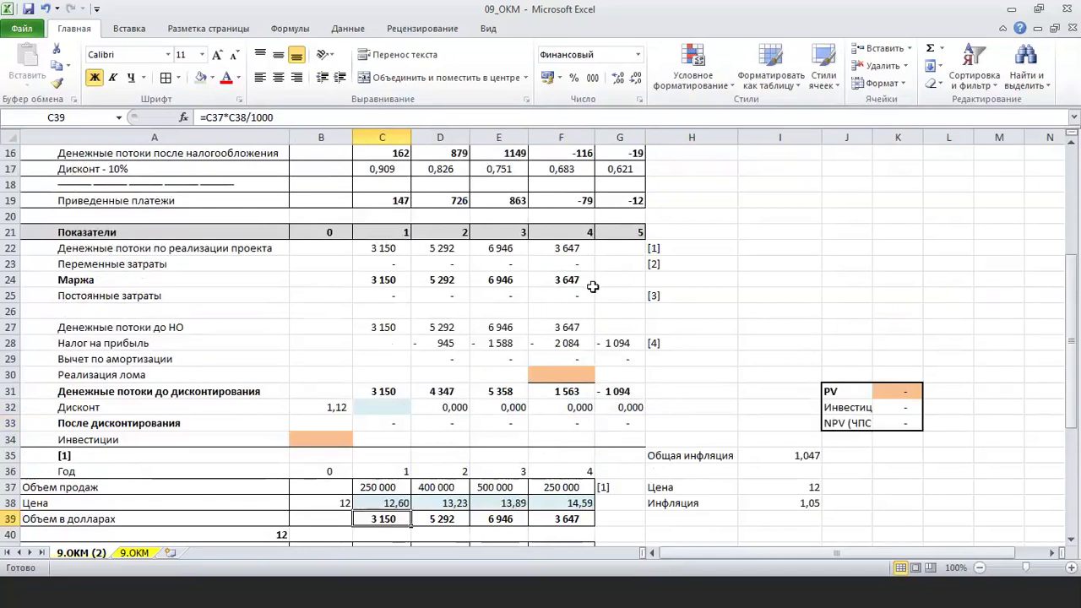
Step: Enter the inflation-adjusted variable cost formula =B42*I42^C36 in C42 for year 1 of the Переменные затраты row
{"action": "scroll", "coordinate": [593, 288], "scroll_direction": "down", "scroll_amount": 4}
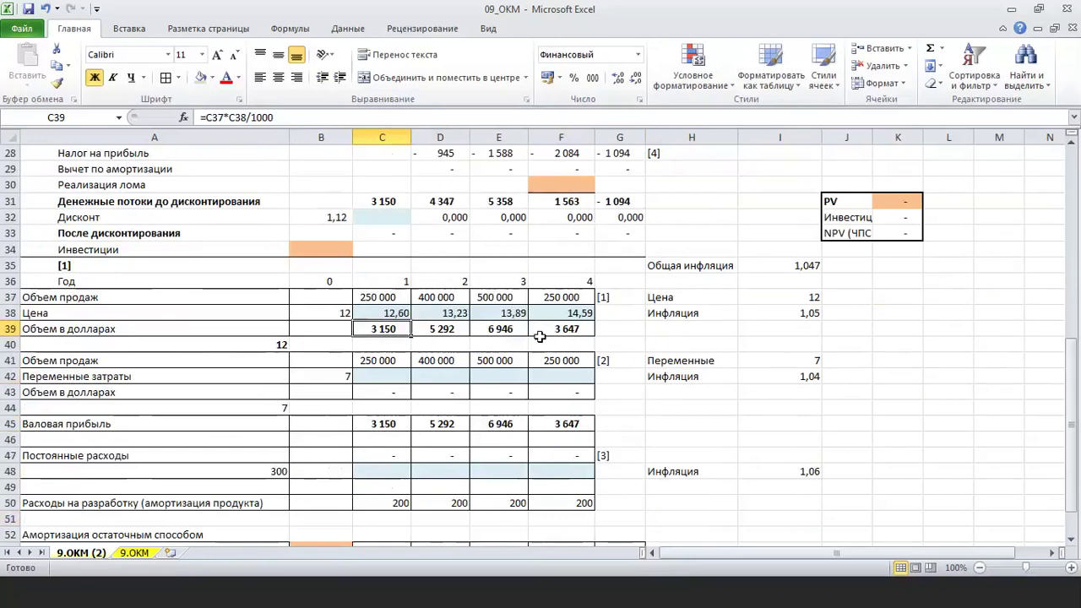
{"action": "left_click", "coordinate": [400, 378]}
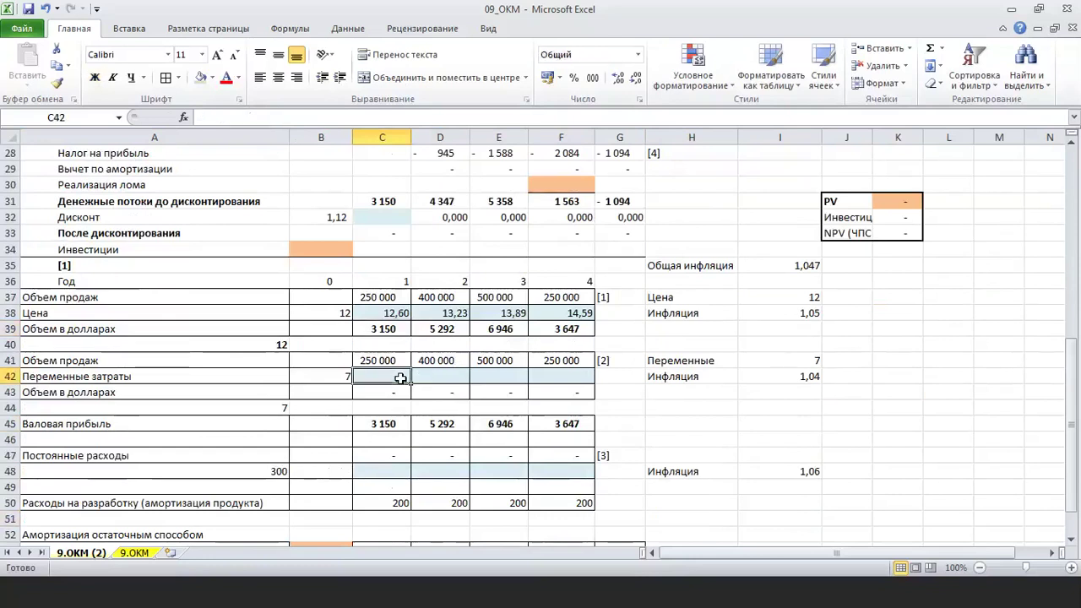
{"action": "type", "text": "="}
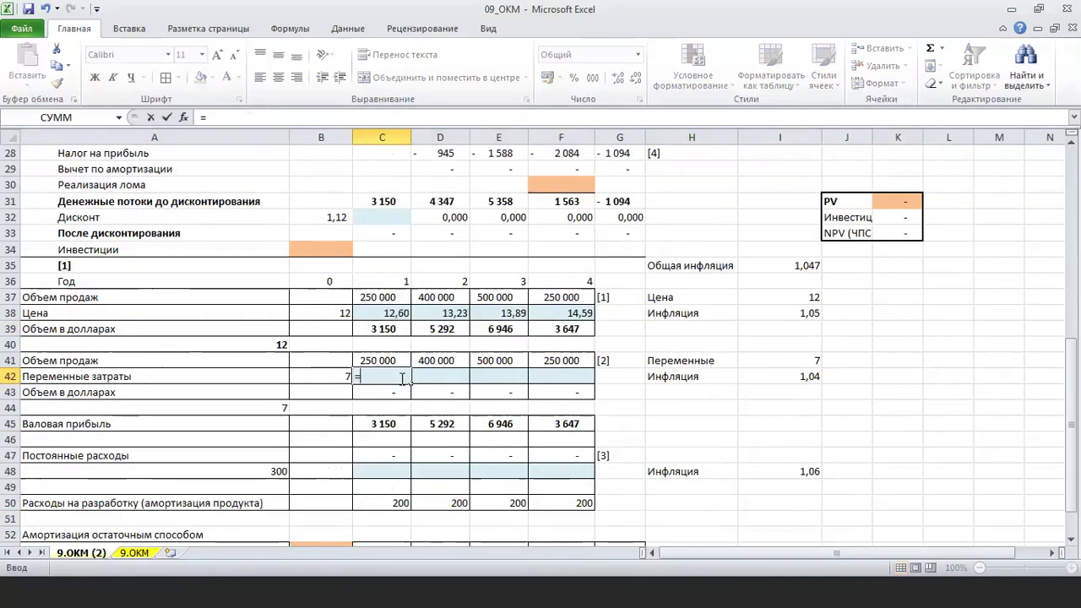
{"action": "left_click", "coordinate": [324, 373]}
{"action": "type", "text": "*"}
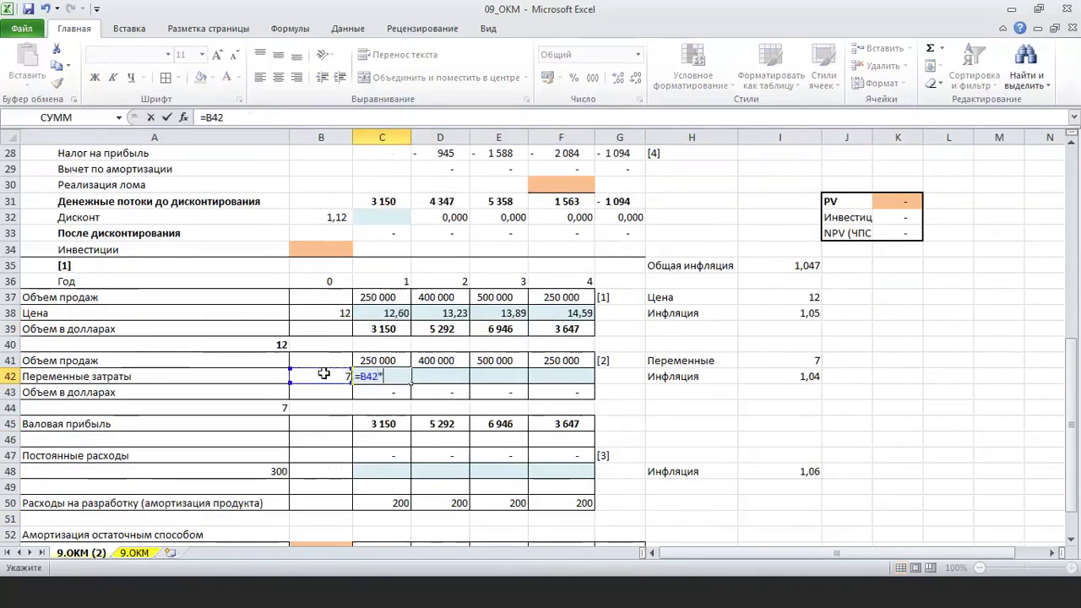
{"action": "left_click", "coordinate": [807, 377]}
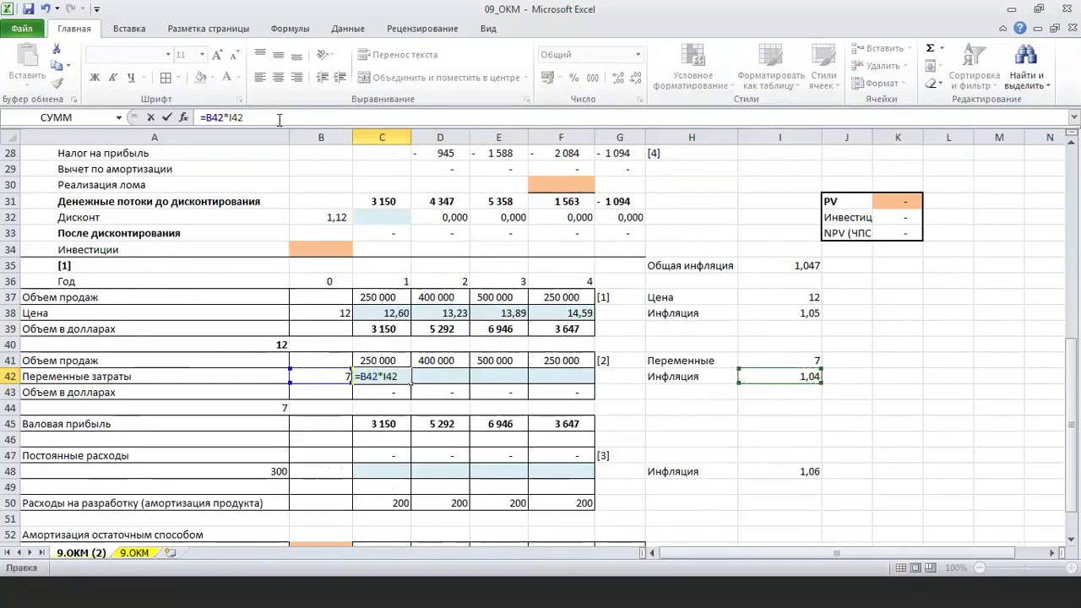
{"action": "type", "text": "^"}
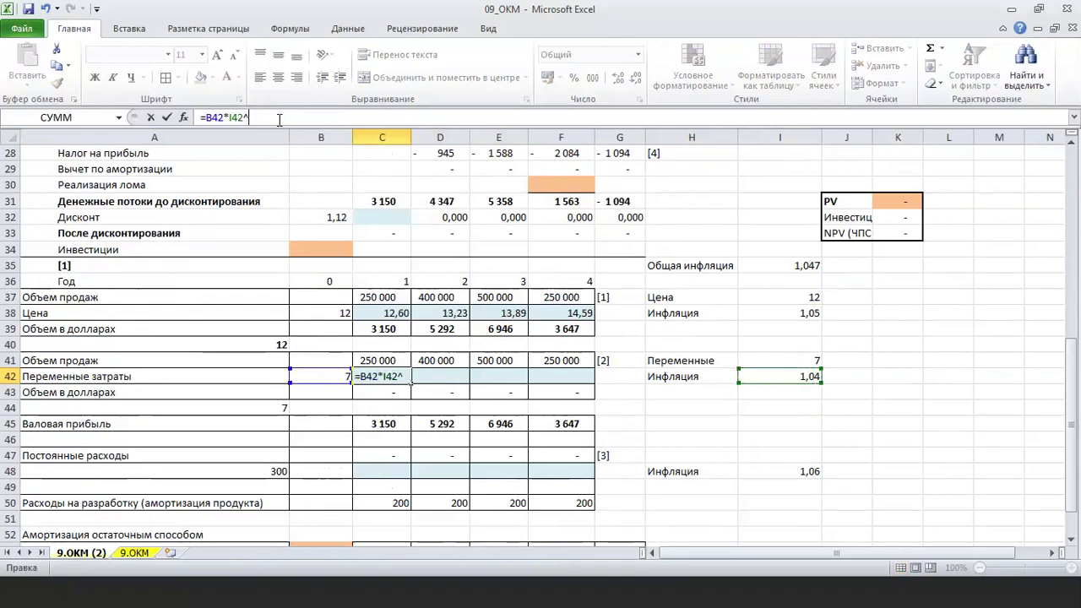
{"action": "left_click", "coordinate": [391, 280]}
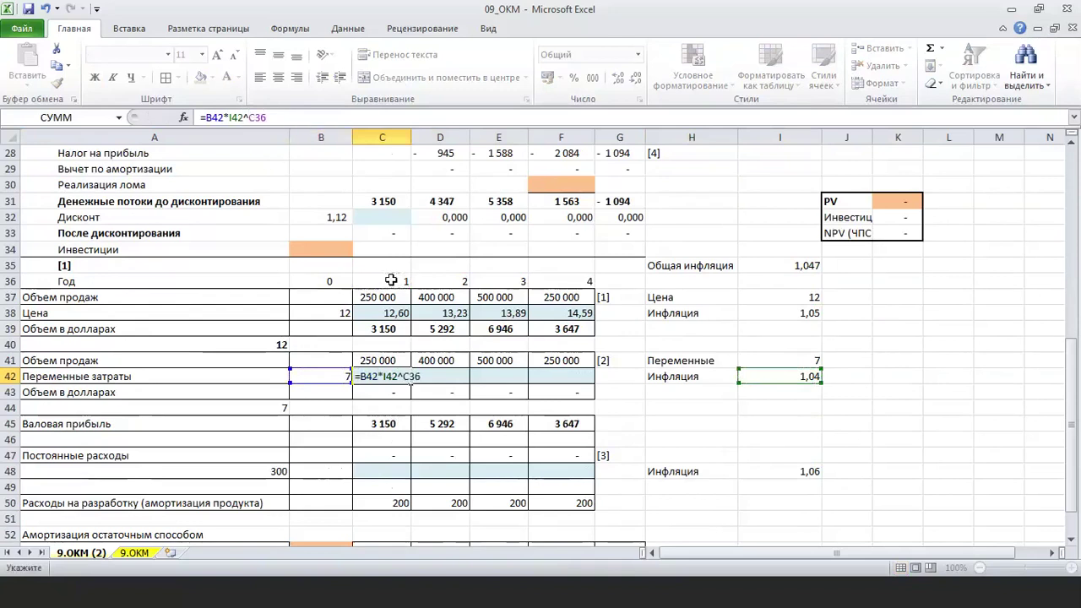
{"action": "key", "text": "Return"}
Step: Make the B42 and I42 references in C42 absolute, giving =$B$42*$I$42^C36, and fill the formula across to F42
{"action": "left_click", "coordinate": [390, 374]}
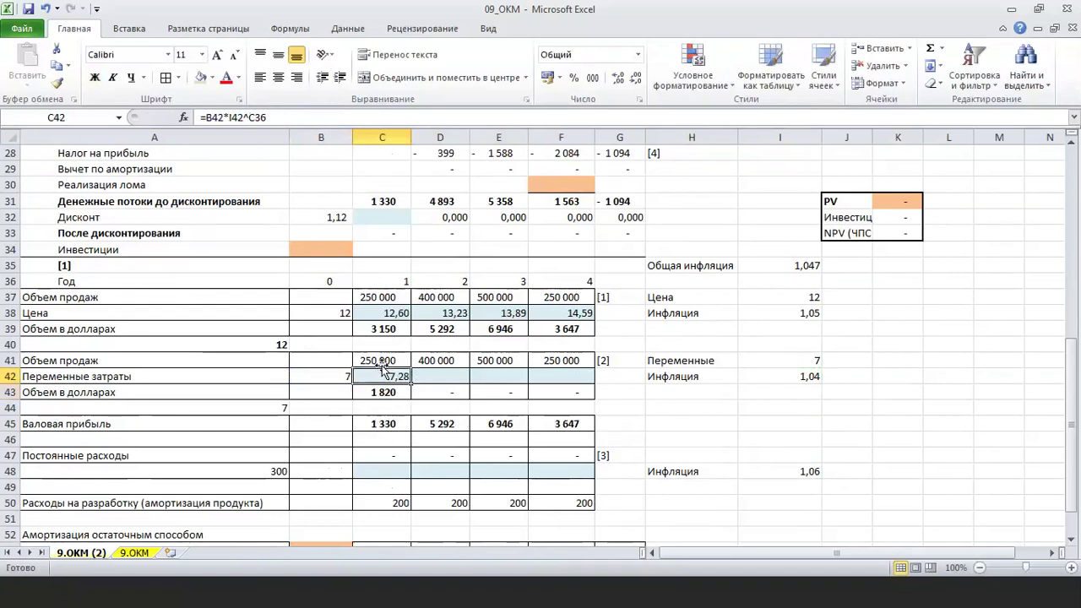
{"action": "left_click", "coordinate": [204, 116]}
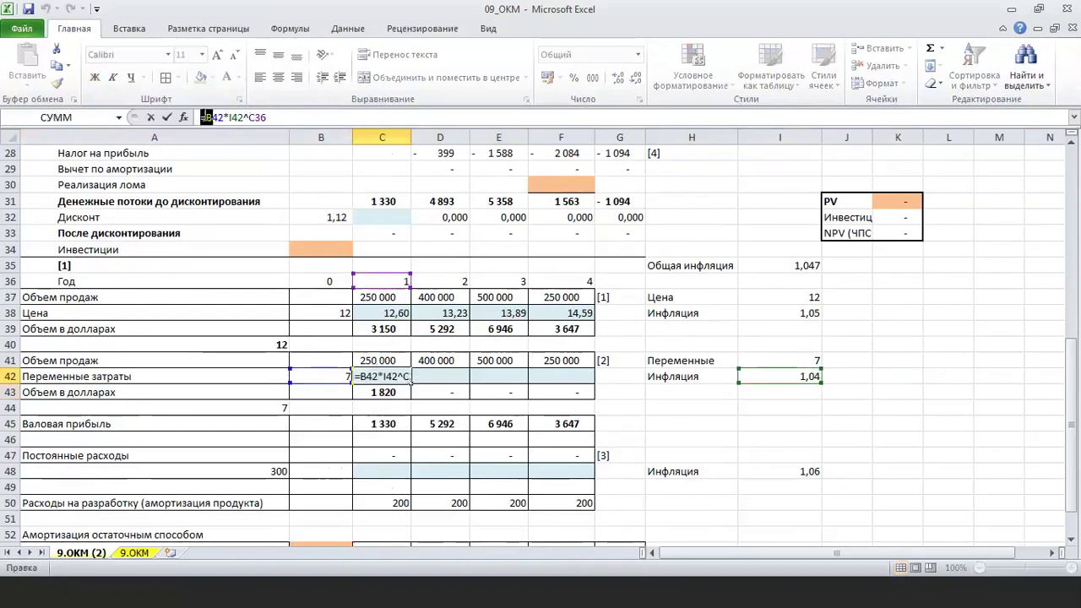
{"action": "left_click_drag", "start_coordinate": [205, 117], "coordinate": [243, 118]}
{"action": "key", "text": "F4"}
{"action": "left_click", "coordinate": [305, 118]}
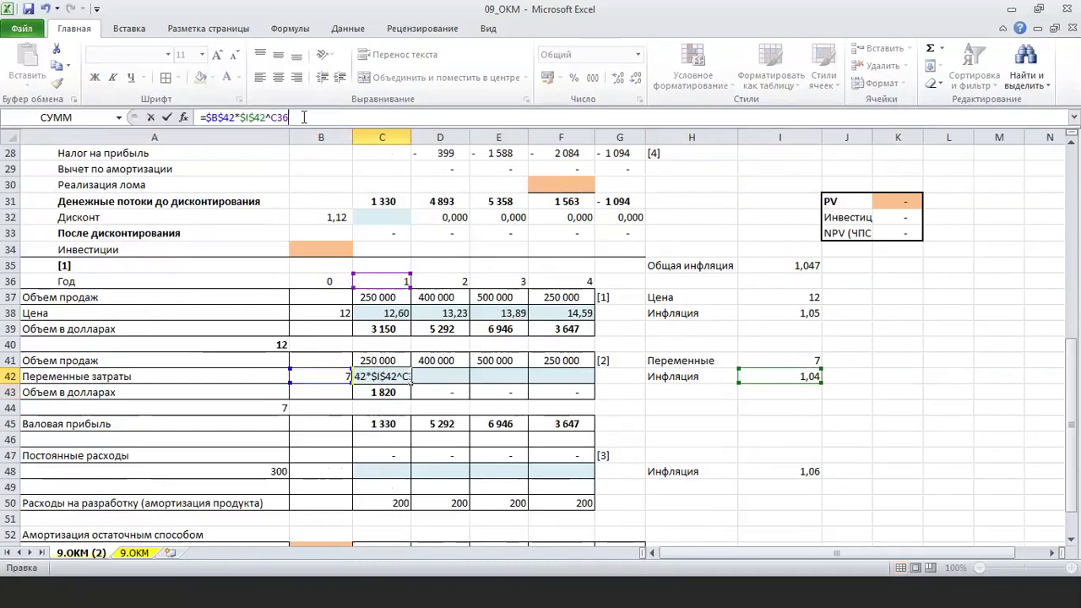
{"action": "key", "text": "Return"}
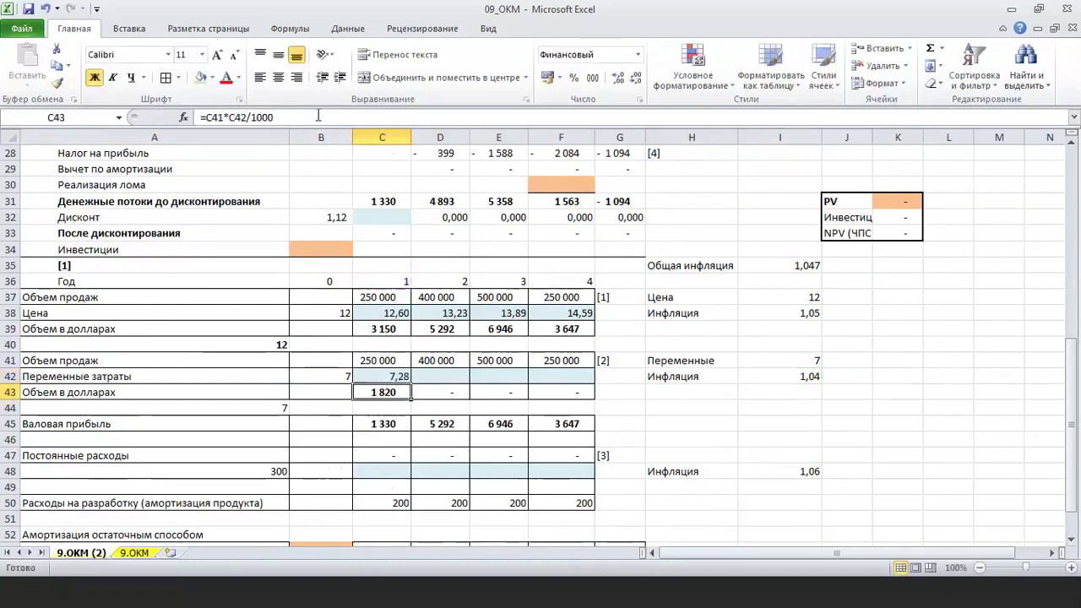
{"action": "left_click", "coordinate": [397, 376]}
{"action": "left_click_drag", "start_coordinate": [410, 383], "coordinate": [572, 388]}
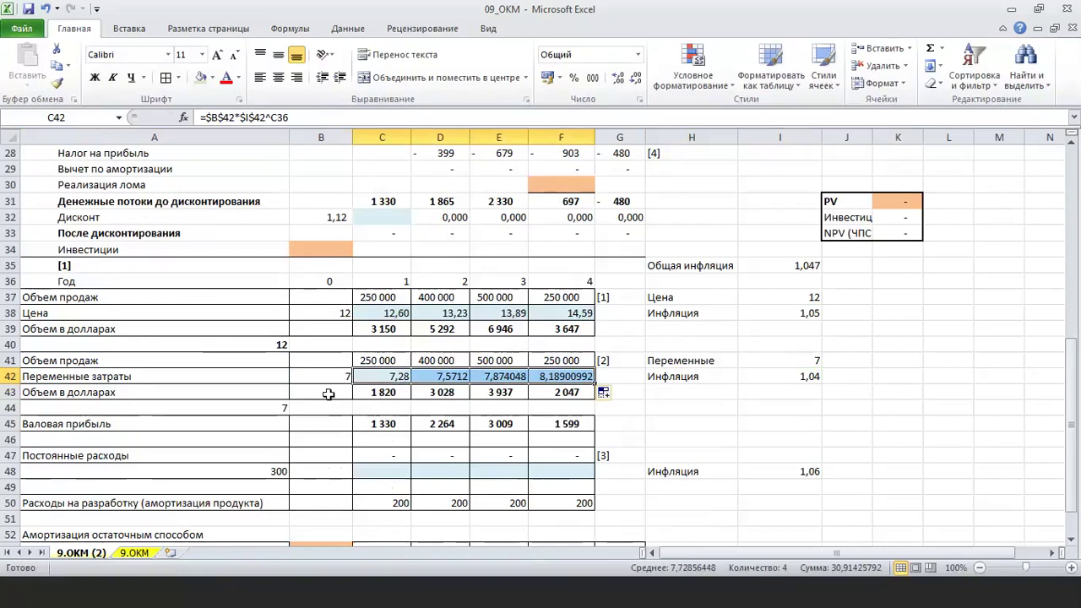
Step: Compare the variable costs and margin in the cash flow table with the supporting calculations in rows 41 to 45
{"action": "scroll", "coordinate": [425, 323], "scroll_direction": "up", "scroll_amount": 3}
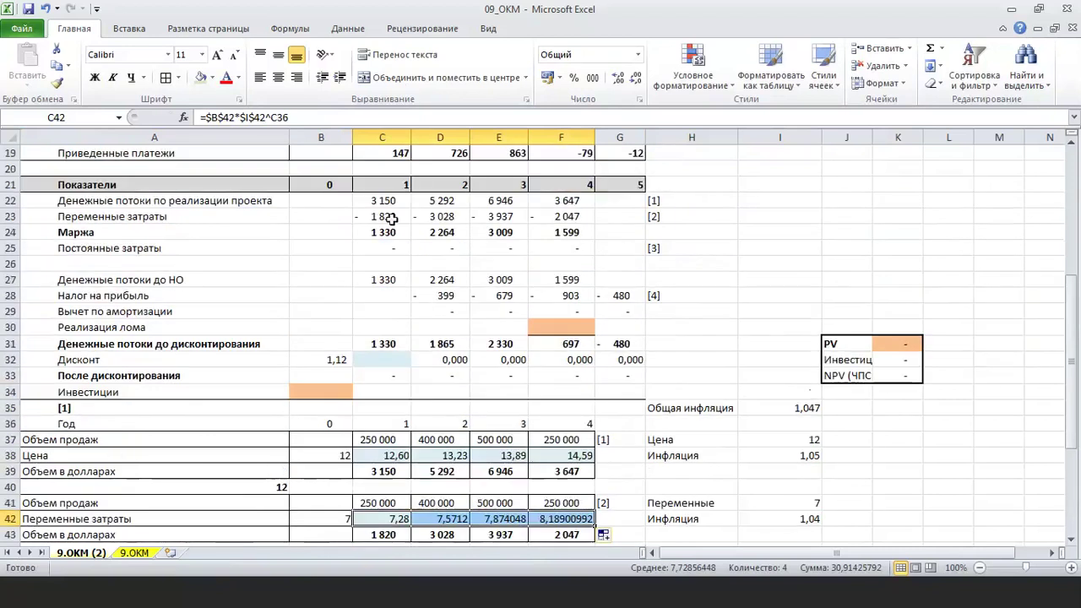
{"action": "scroll", "coordinate": [418, 346], "scroll_direction": "down", "scroll_amount": 2}
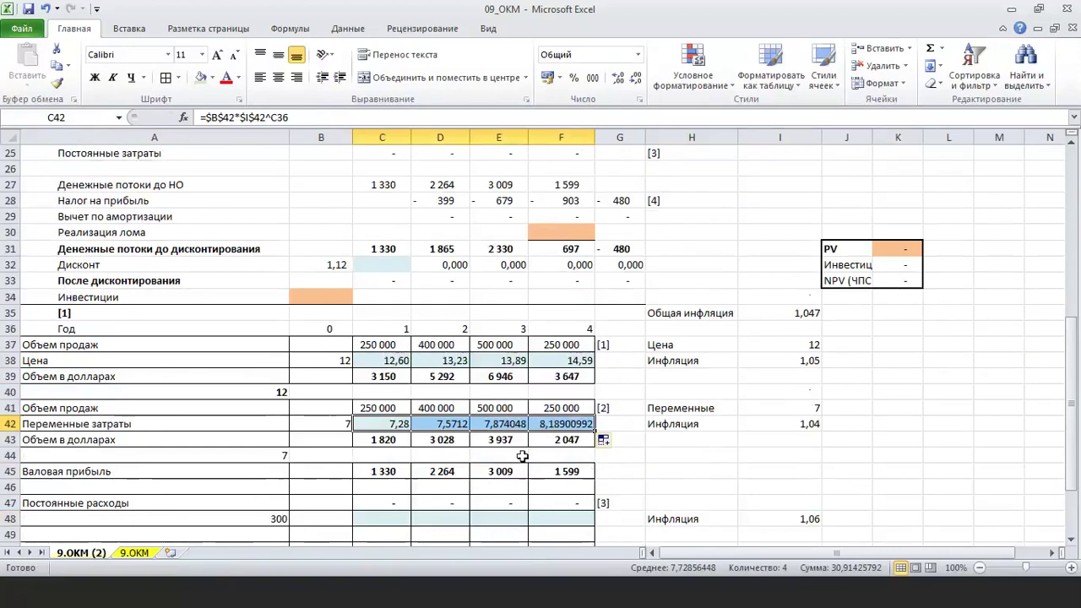
{"action": "scroll", "coordinate": [466, 381], "scroll_direction": "up", "scroll_amount": 2}
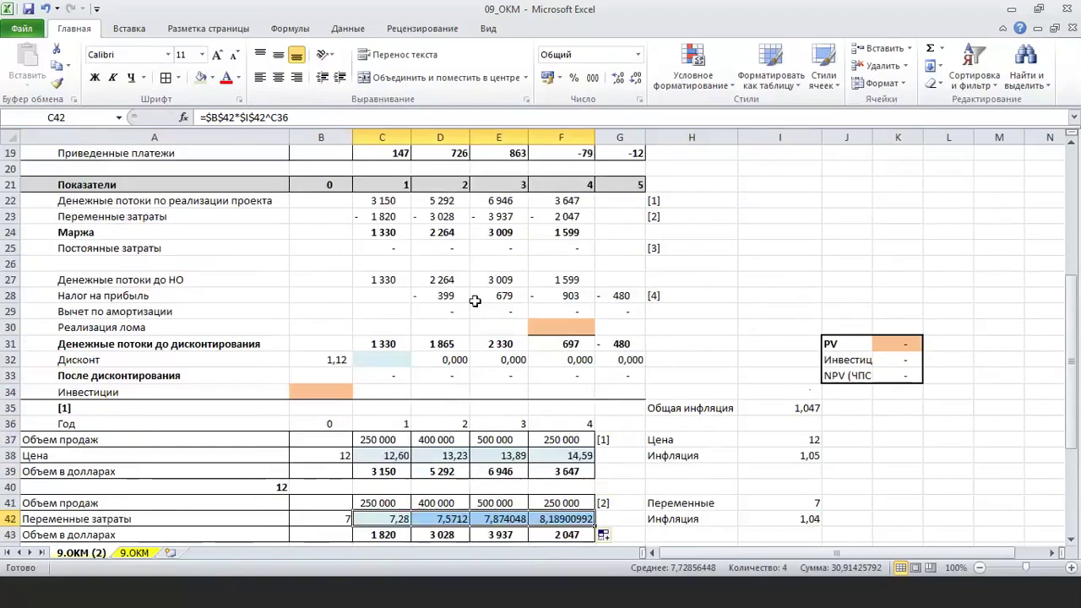
{"action": "scroll", "coordinate": [476, 306], "scroll_direction": "down", "scroll_amount": 1}
{"action": "scroll", "coordinate": [476, 306], "scroll_direction": "down", "scroll_amount": 2}
{"action": "scroll", "coordinate": [505, 328], "scroll_direction": "down", "scroll_amount": 1}
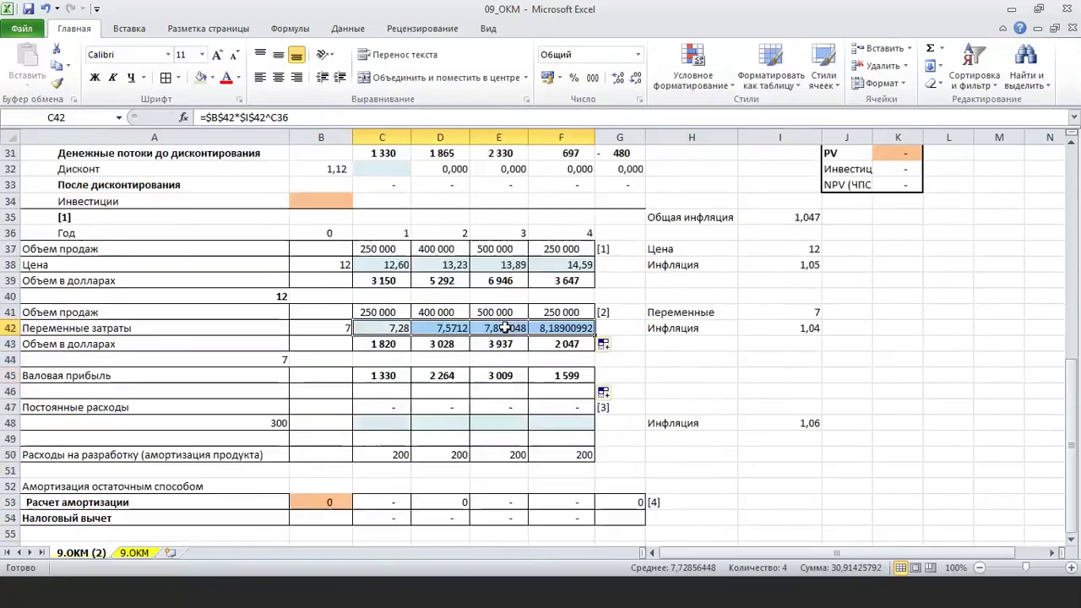
Step: Enter the fixed cost inflation factor formula =I48^C36 in C48 for year 1
{"action": "left_click", "coordinate": [407, 422]}
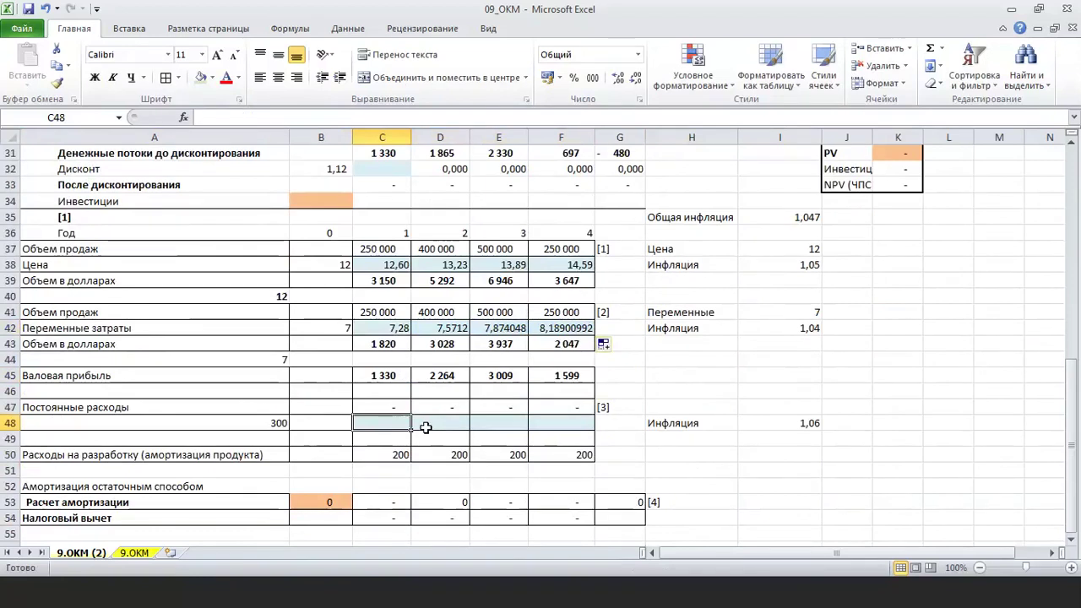
{"action": "type", "text": "="}
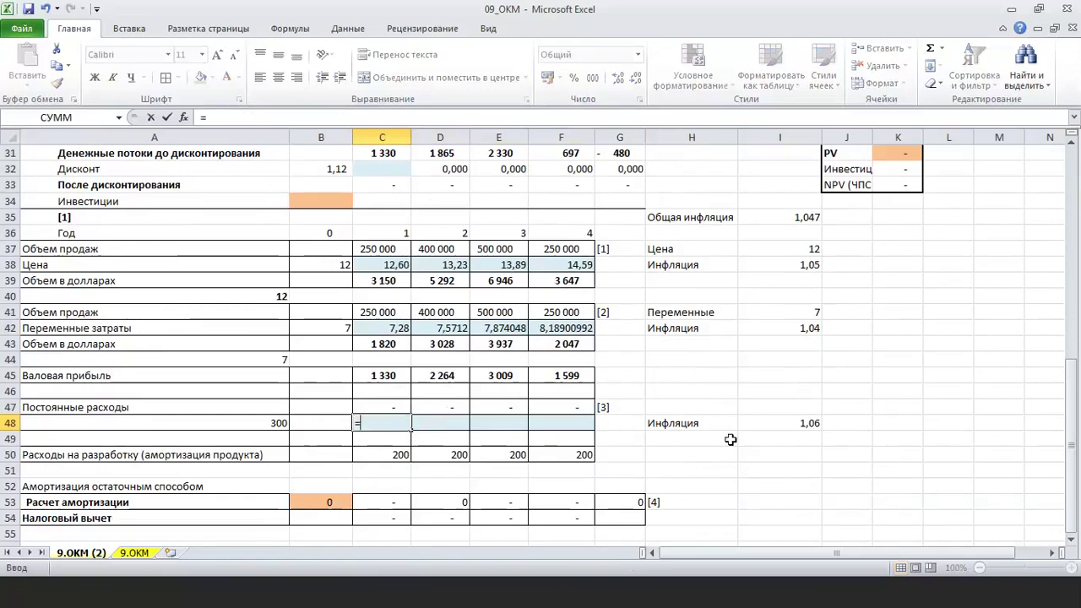
{"action": "left_click", "coordinate": [796, 422]}
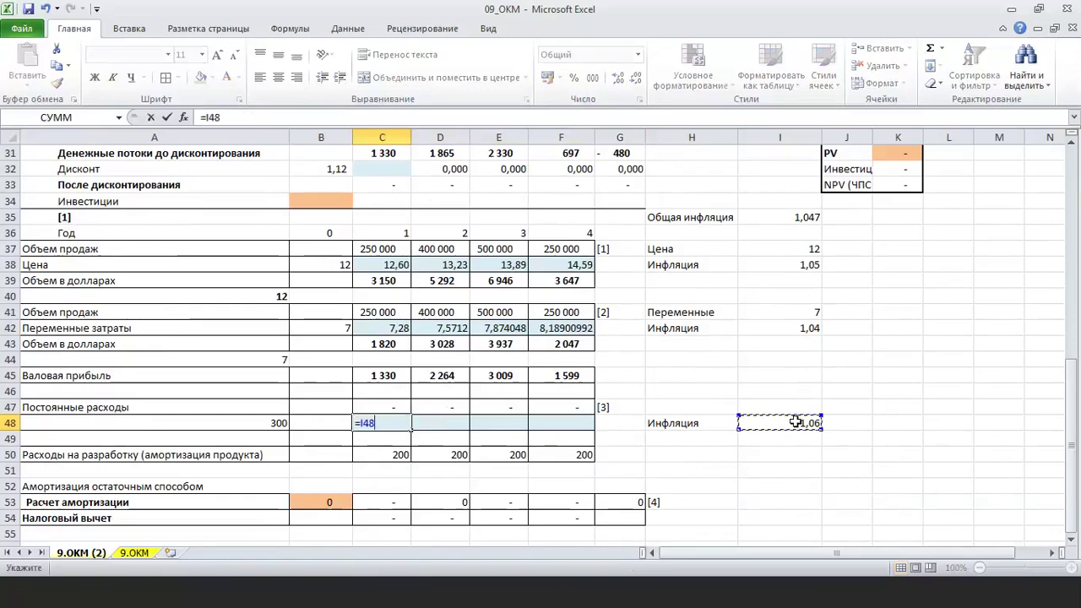
{"action": "type", "text": "^"}
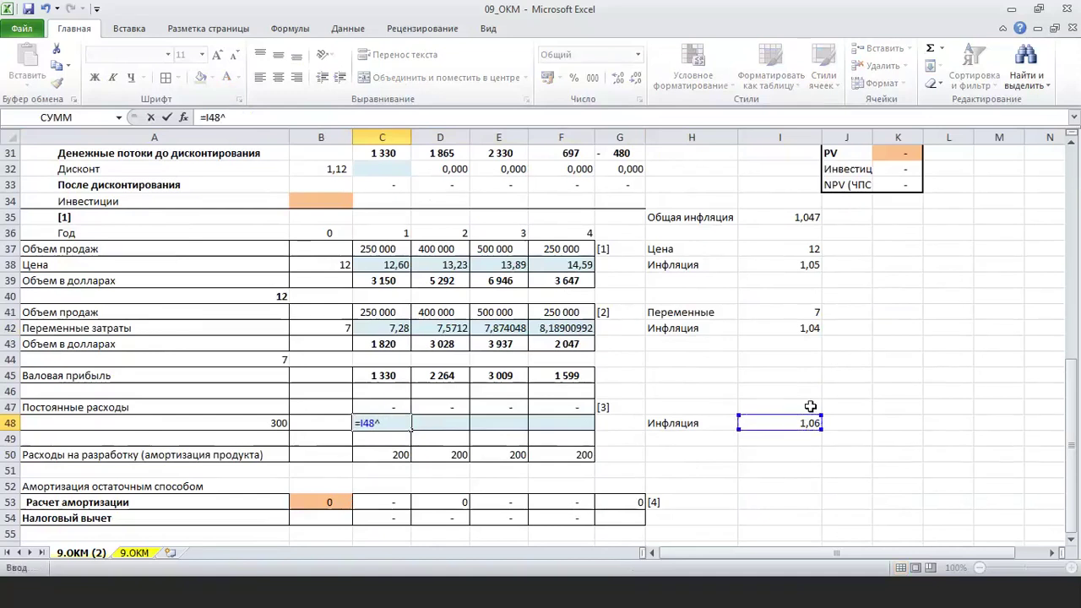
{"action": "left_click", "coordinate": [406, 234]}
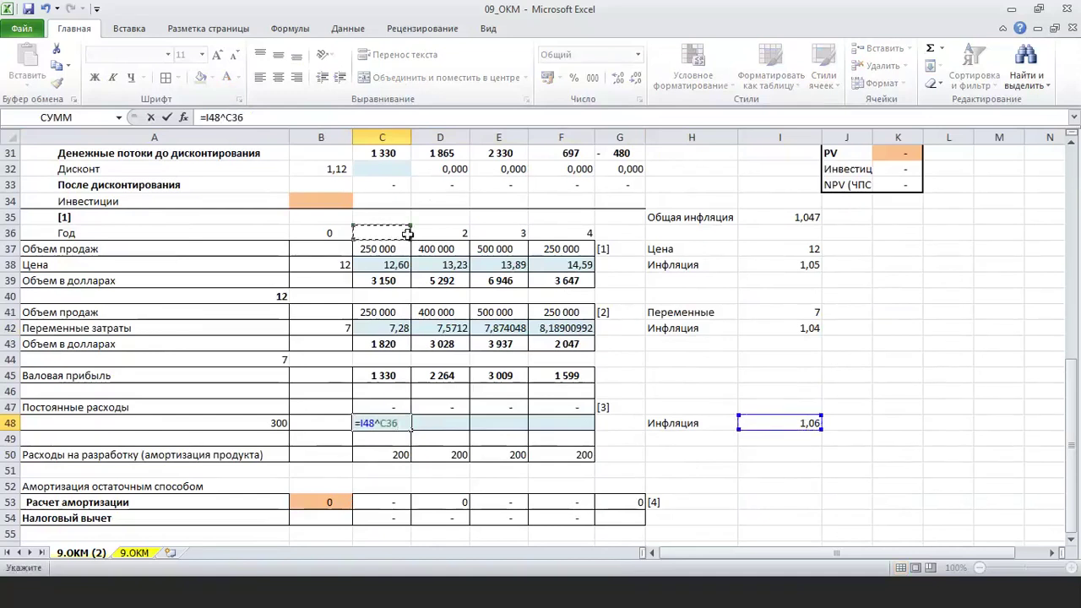
{"action": "key", "text": "Return"}
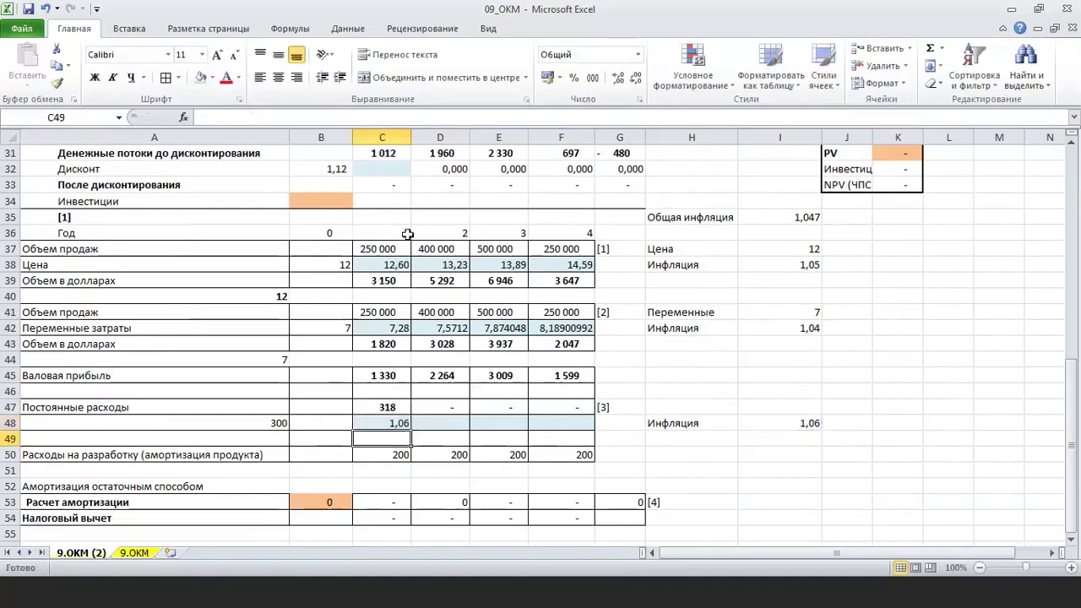
Step: Make the I48 reference in C48 absolute, giving =$I$48^C36, and fill the formula across to F48
{"action": "left_click", "coordinate": [399, 420]}
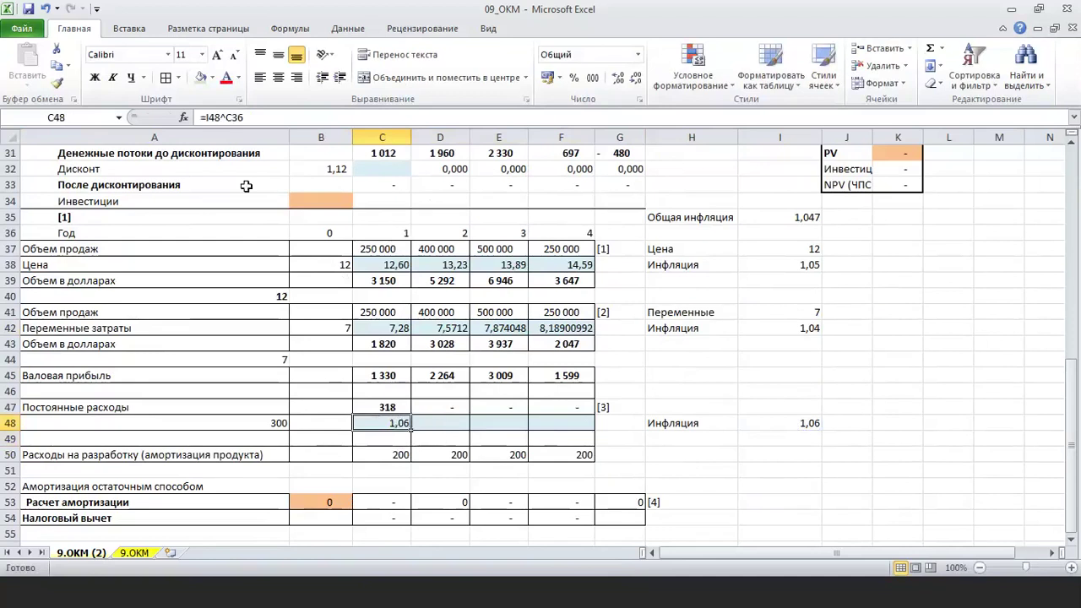
{"action": "left_click", "coordinate": [206, 117]}
{"action": "left_click_drag", "start_coordinate": [206, 118], "coordinate": [216, 117]}
{"action": "key", "text": "F4"}
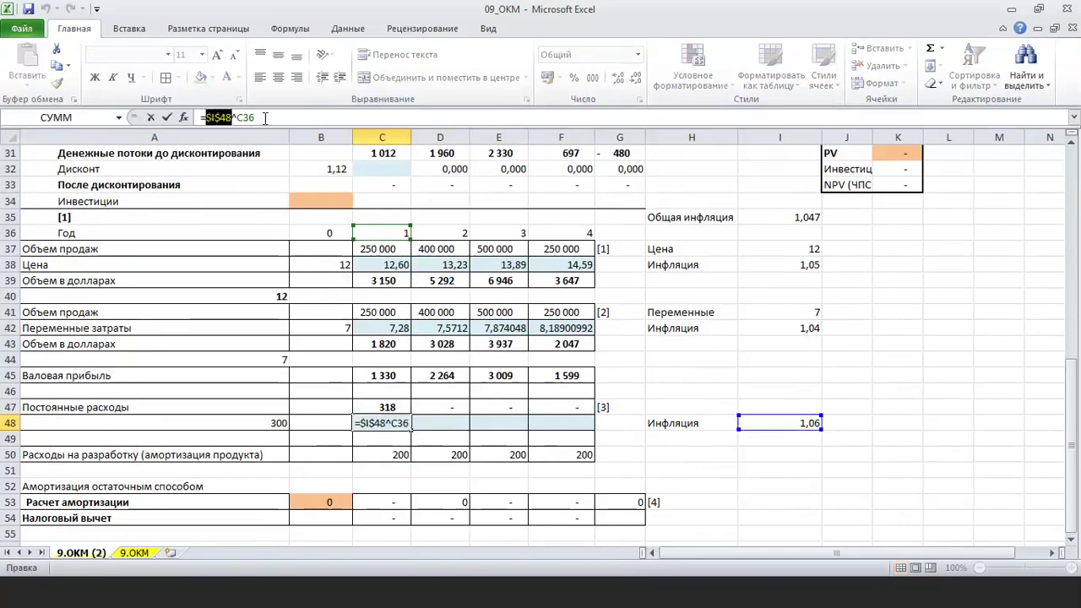
{"action": "left_click", "coordinate": [271, 118]}
{"action": "key", "text": "Return"}
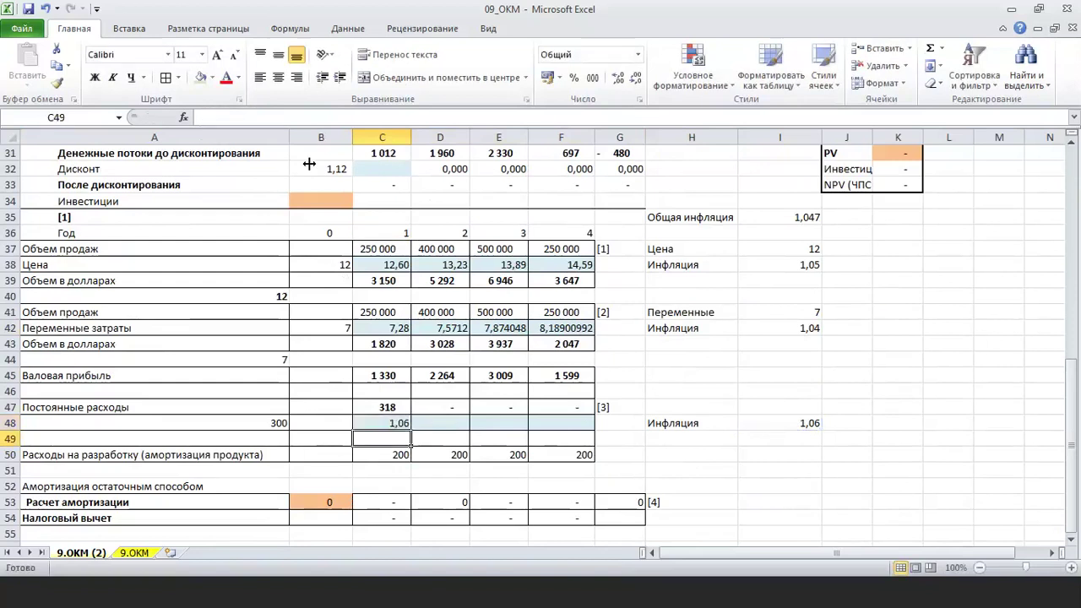
{"action": "left_click", "coordinate": [406, 426]}
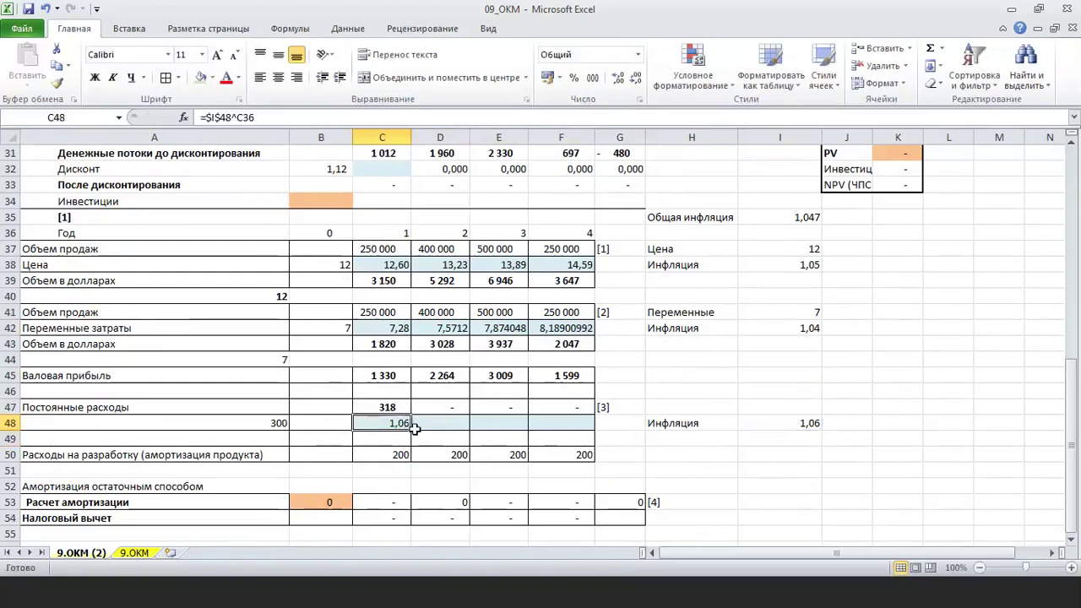
{"action": "left_click_drag", "start_coordinate": [411, 431], "coordinate": [561, 437]}
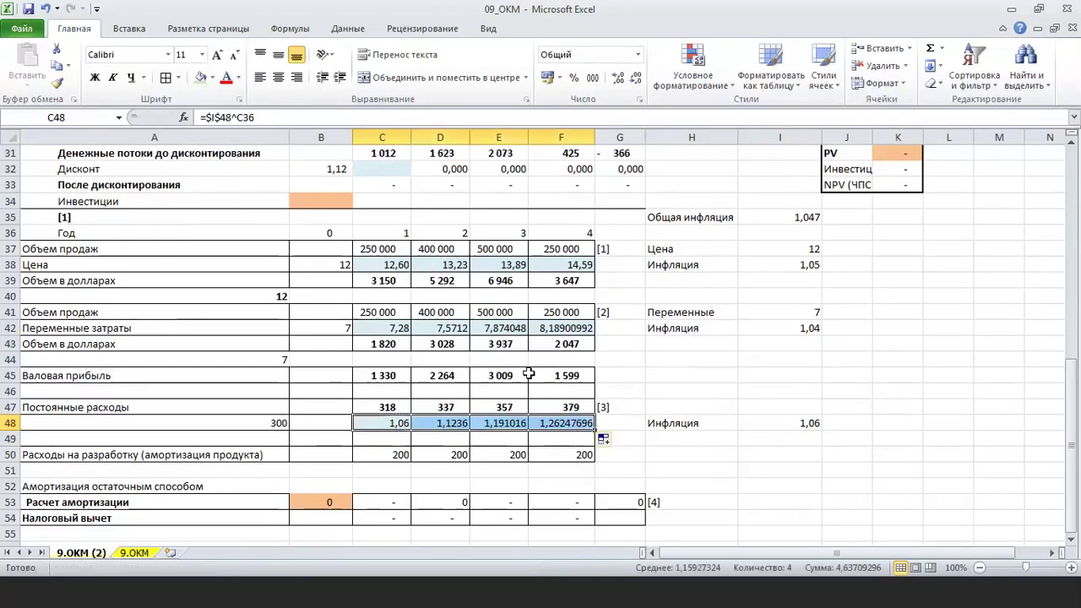
Step: Inspect the profit tax formula in D28 of the Налог на прибыль row and the cell it refers to
{"action": "scroll", "coordinate": [480, 329], "scroll_direction": "up", "scroll_amount": 3}
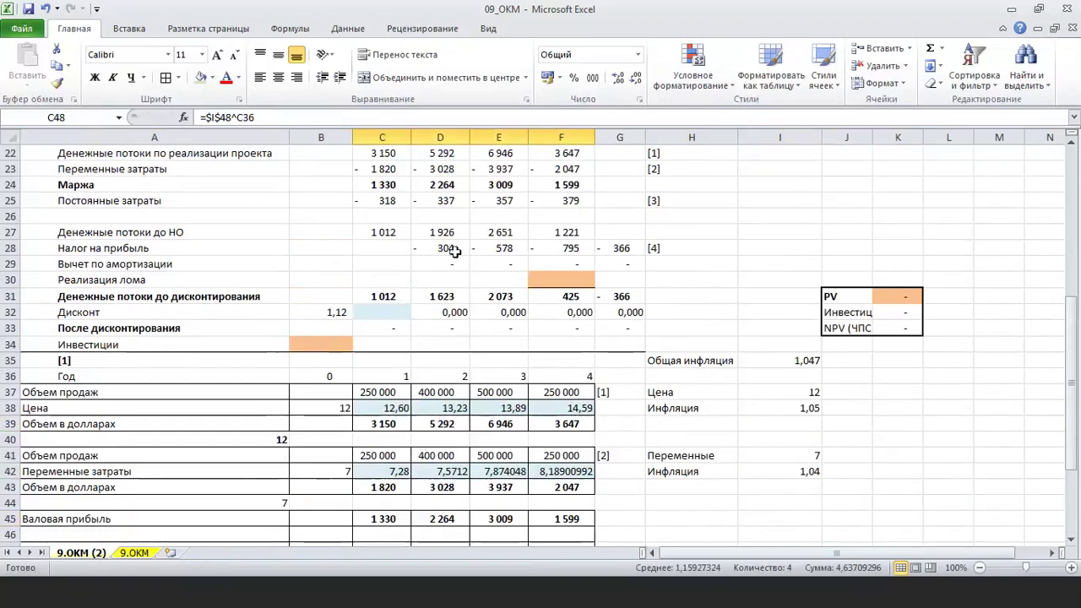
{"action": "left_click", "coordinate": [456, 250]}
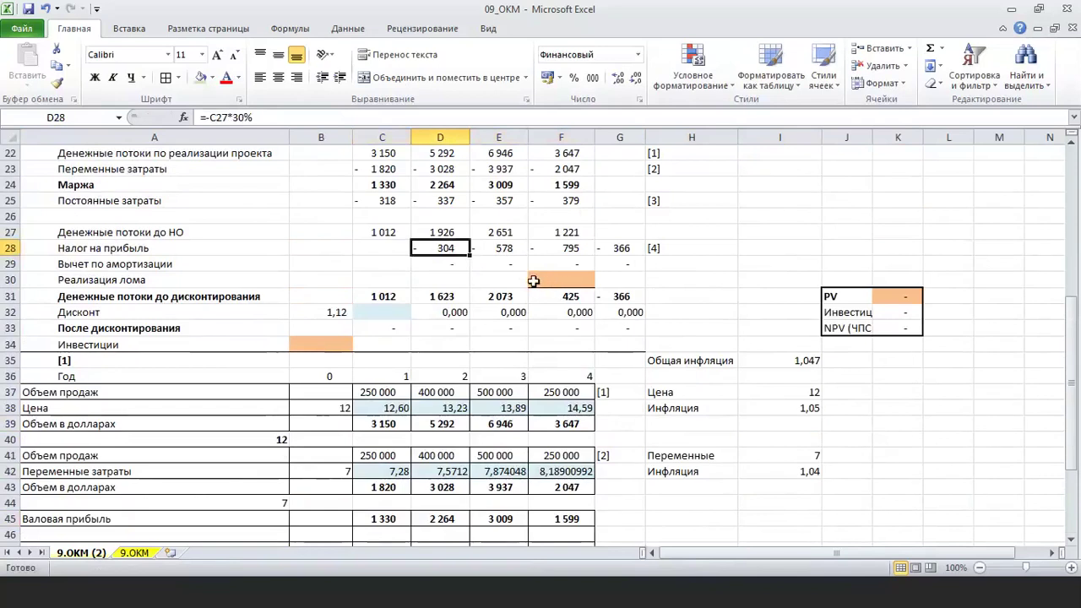
{"action": "key", "text": "F2"}
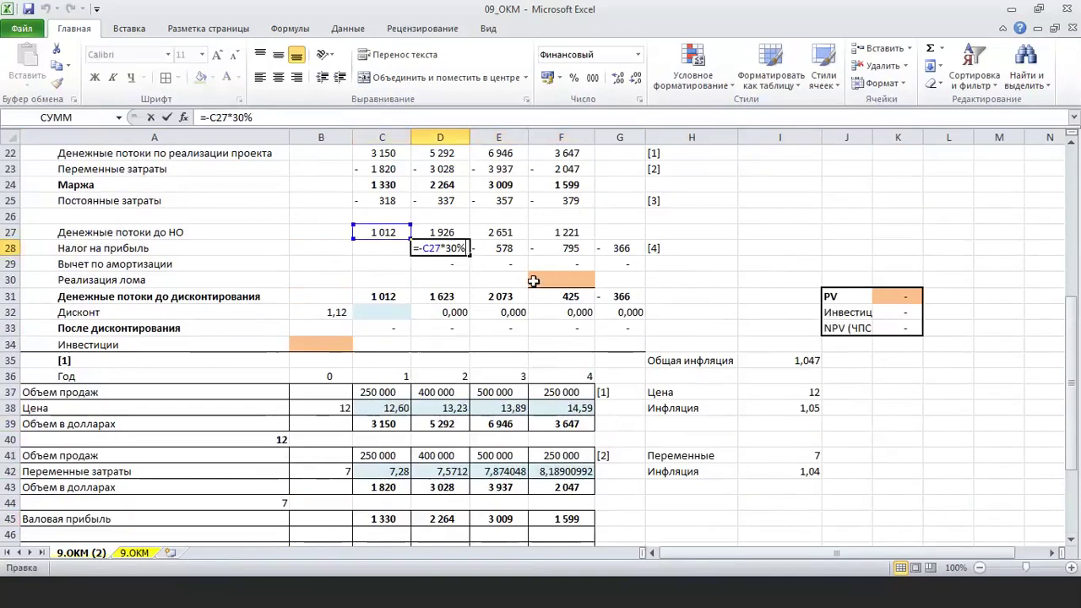
{"action": "key", "text": "Escape"}
{"action": "key", "text": "Return"}
Step: Enter an initial investment of 2000 in B34 of the Инвестиции row
{"action": "scroll", "coordinate": [535, 282], "scroll_direction": "up", "scroll_amount": 1}
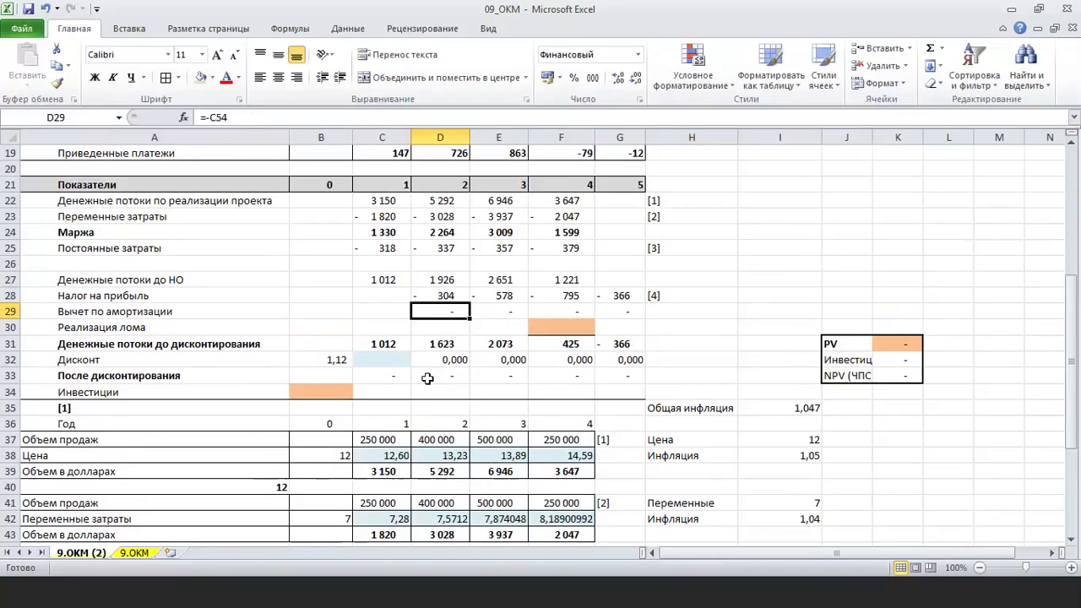
{"action": "left_click", "coordinate": [339, 389]}
{"action": "type", "text": "2000"}
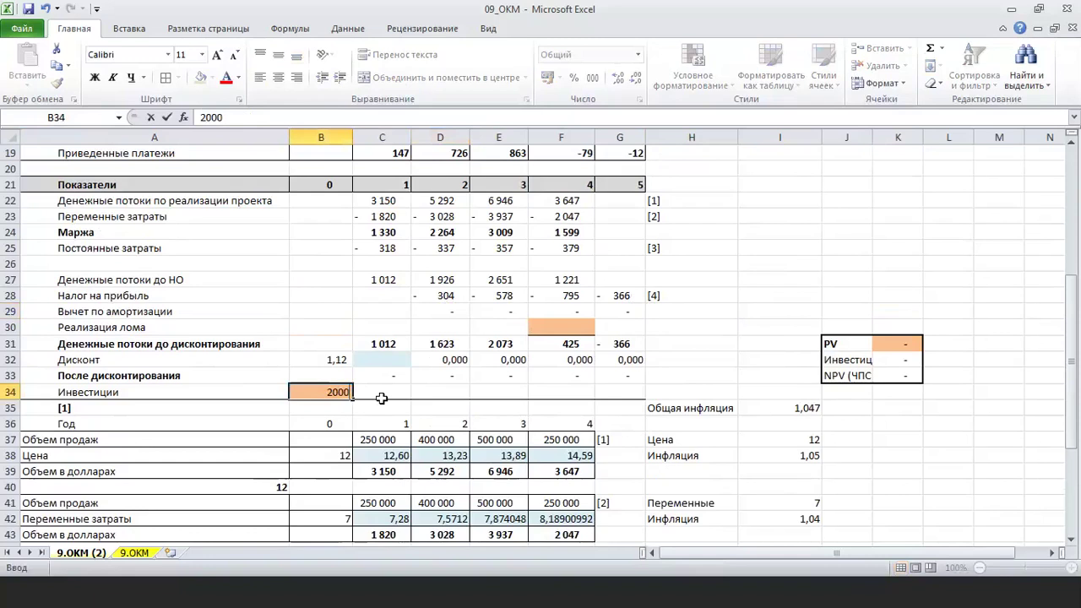
{"action": "key", "text": "Return"}
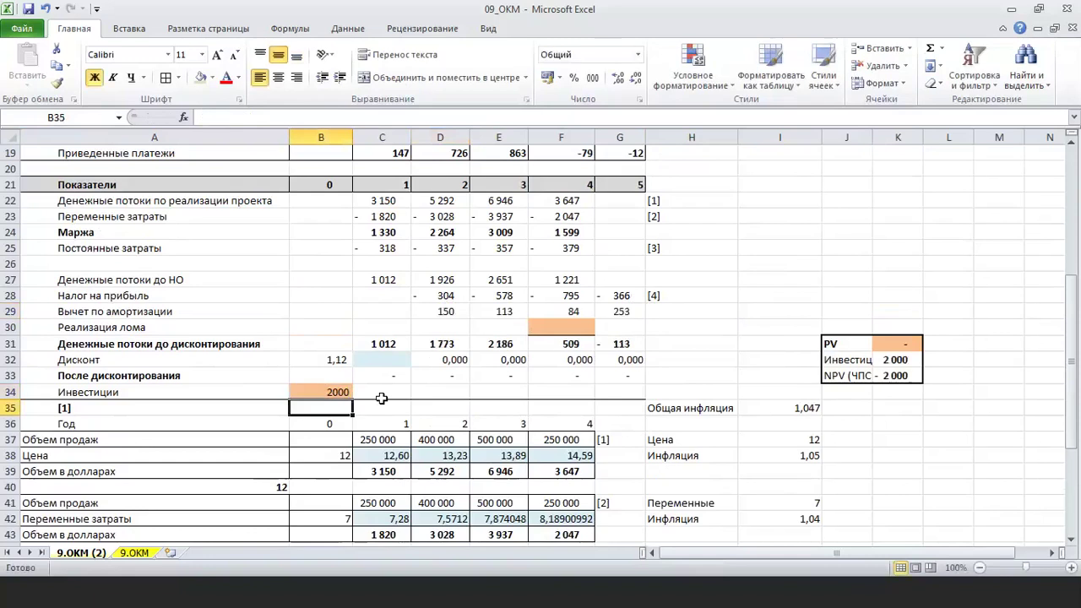
Step: Enter scrap sale proceeds of 250 for year 4 in F30 of the Реализация лома row
{"action": "left_click", "coordinate": [575, 327]}
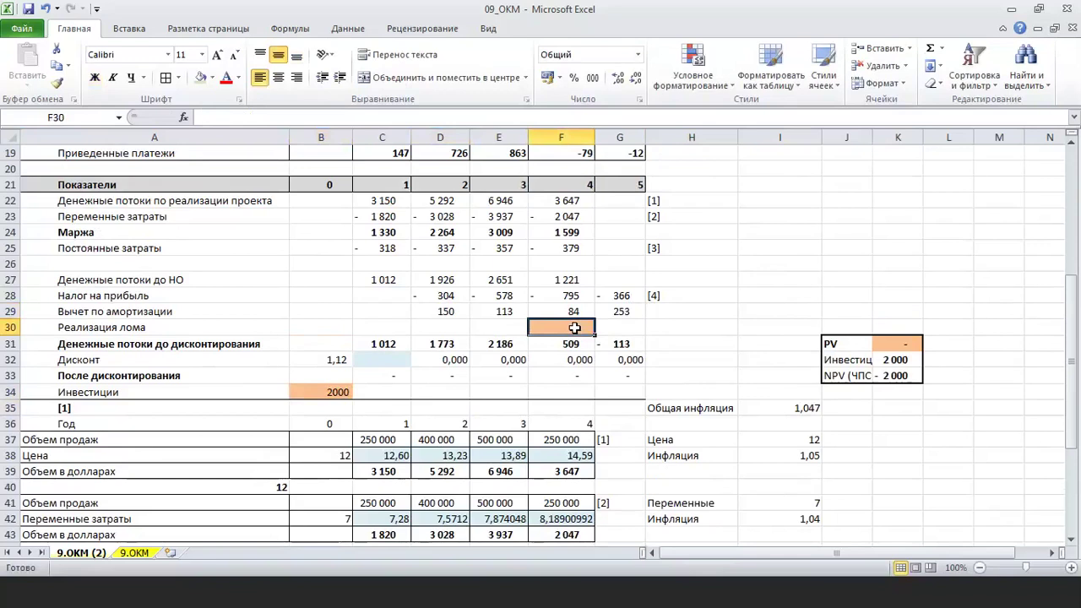
{"action": "type", "text": "25"}
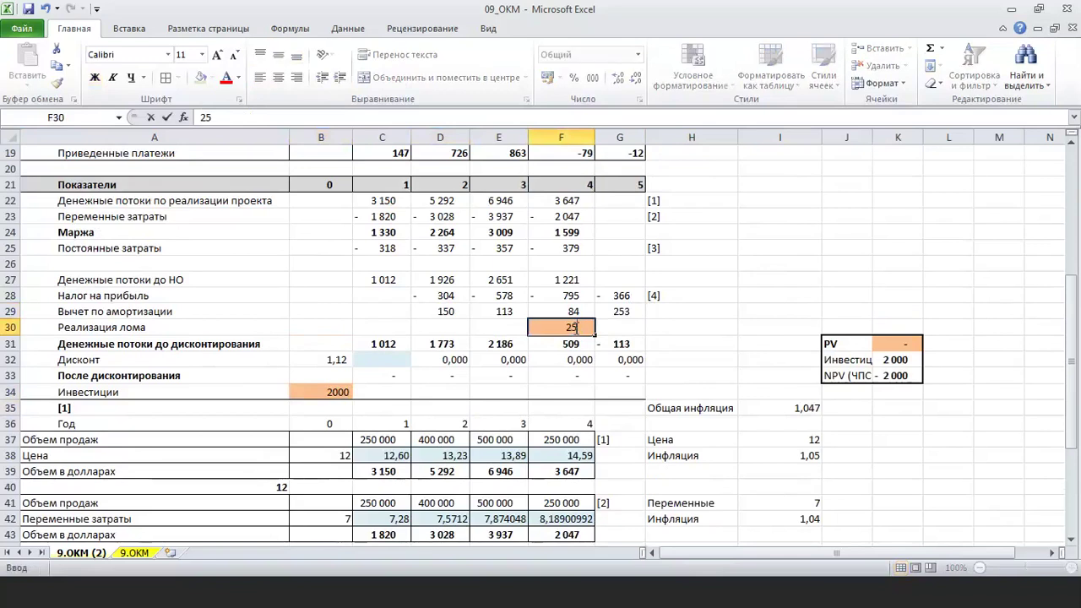
{"action": "type", "text": "0"}
{"action": "key", "text": "Return"}
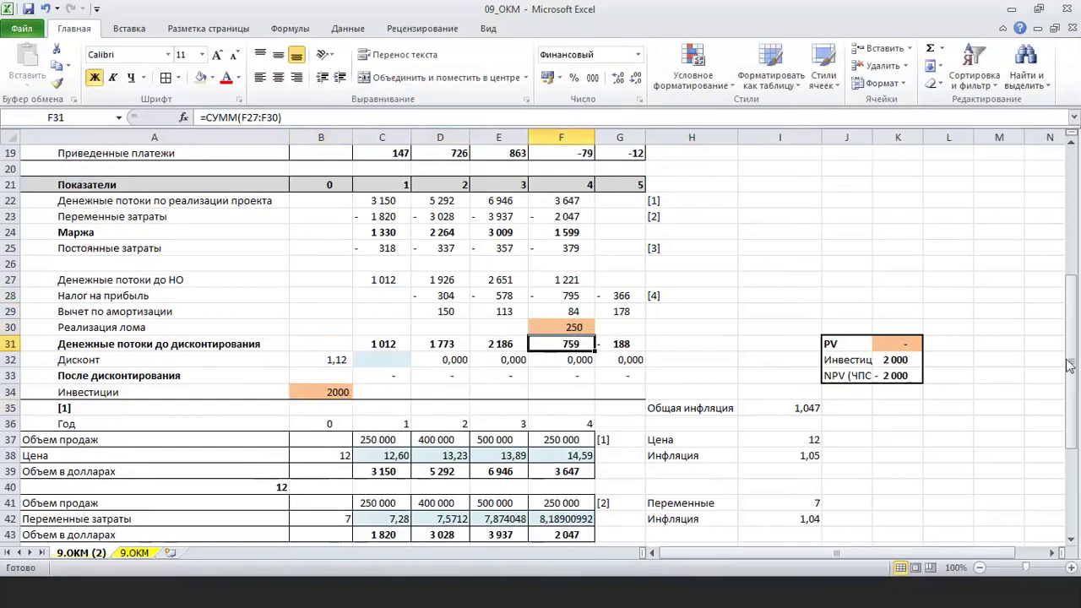
Step: Check the depreciation deduction in F29 against the depreciation table and move the [4] mark from H28 to H29
{"action": "left_click", "coordinate": [575, 309]}
{"action": "scroll", "coordinate": [562, 307], "scroll_direction": "down", "scroll_amount": 2}
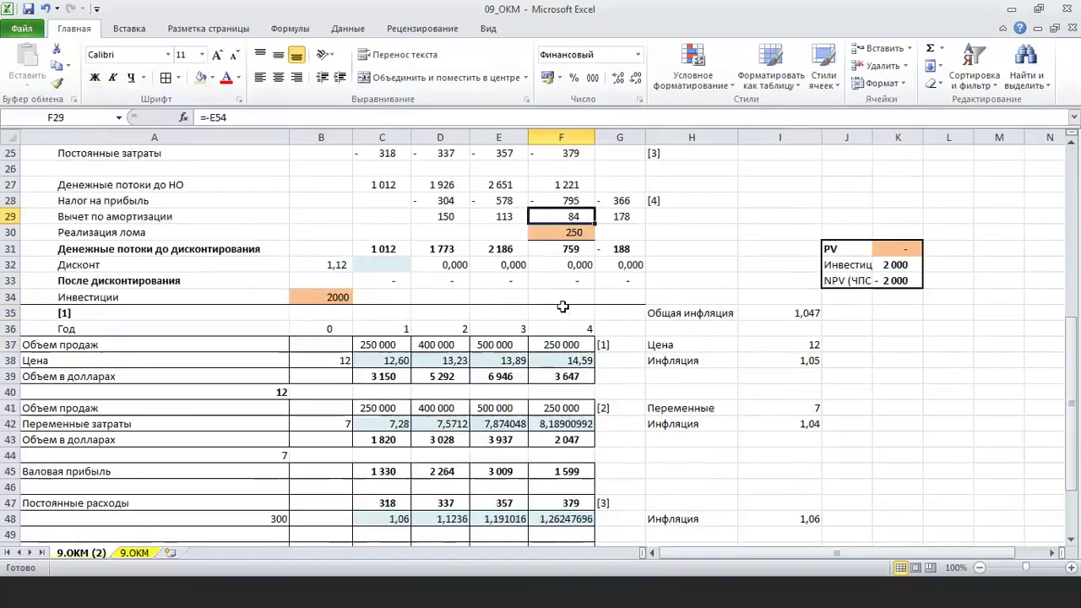
{"action": "scroll", "coordinate": [562, 307], "scroll_direction": "down", "scroll_amount": 4}
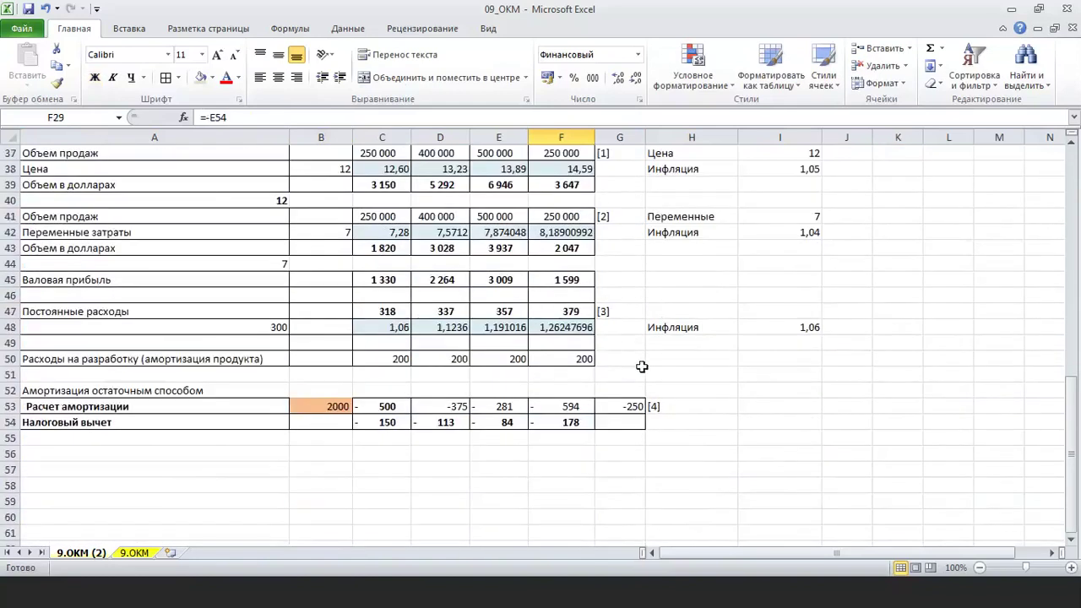
{"action": "scroll", "coordinate": [647, 236], "scroll_direction": "up", "scroll_amount": 3}
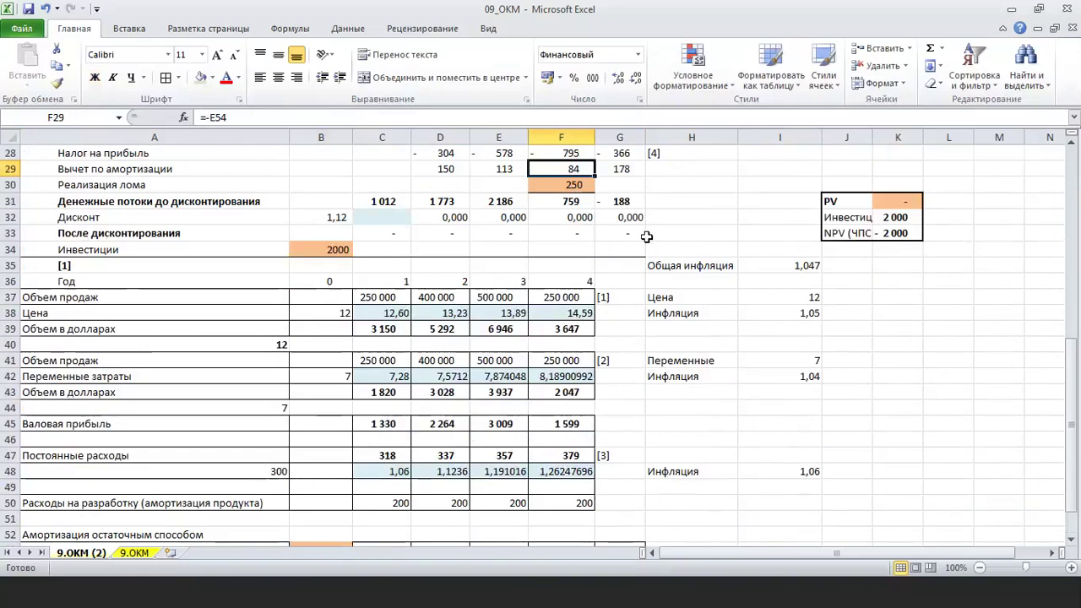
{"action": "scroll", "coordinate": [647, 237], "scroll_direction": "up", "scroll_amount": 2}
{"action": "left_click", "coordinate": [680, 247]}
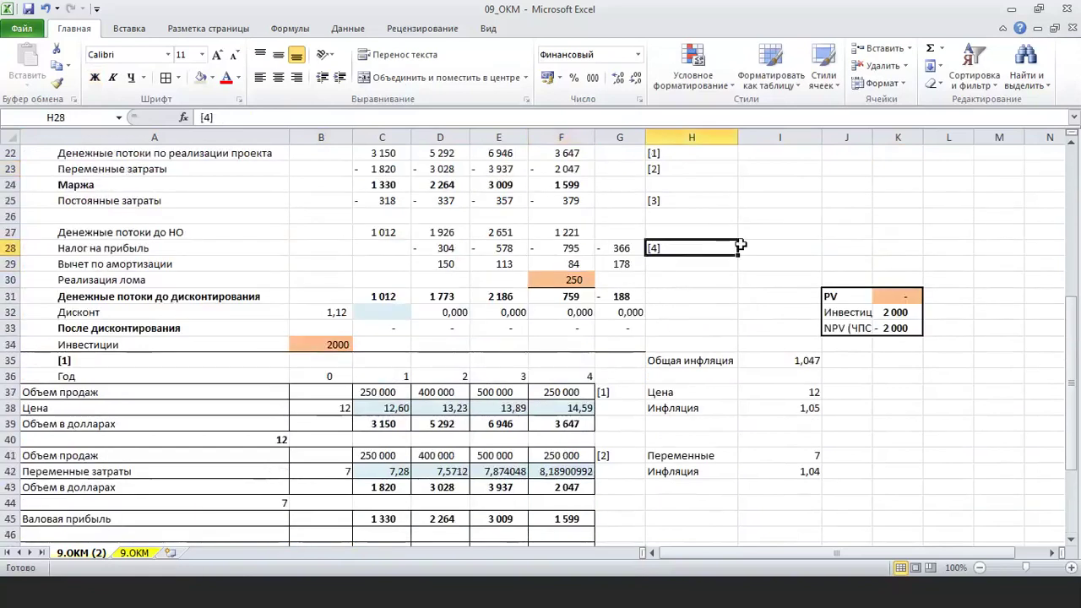
{"action": "left_click_drag", "start_coordinate": [740, 245], "coordinate": [727, 264]}
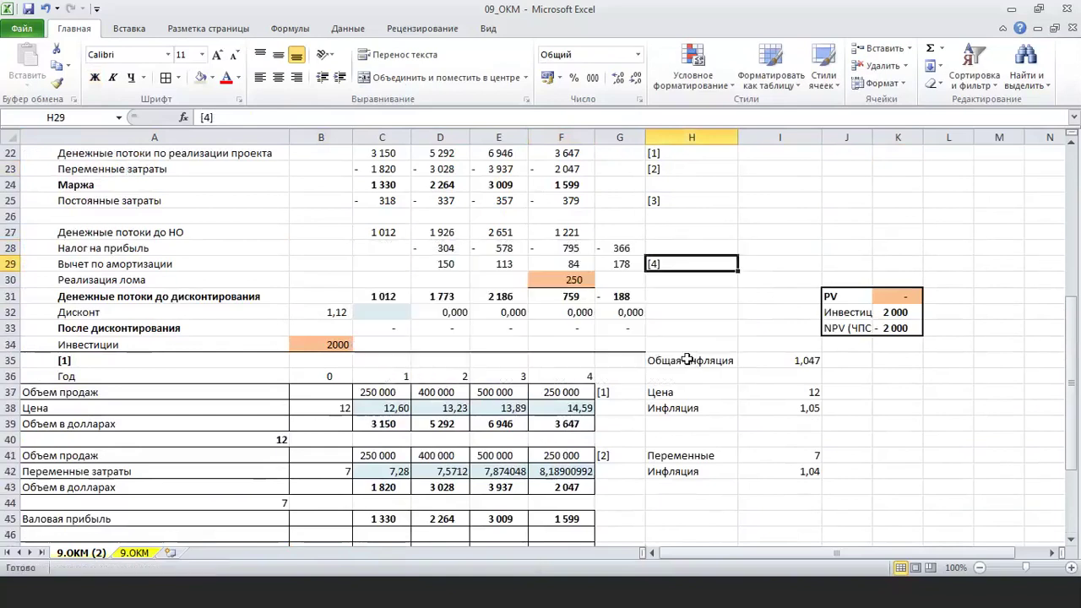
Step: Replace the linked formula in B53 of the Расчет амортизации row with the value 2000
{"action": "scroll", "coordinate": [634, 312], "scroll_direction": "down", "scroll_amount": 6}
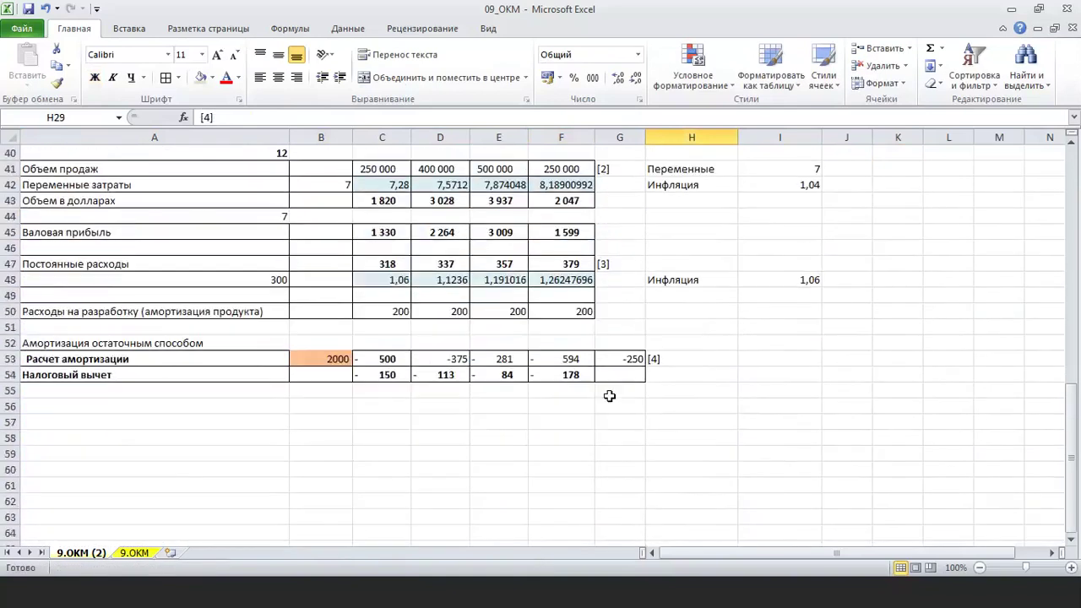
{"action": "left_click", "coordinate": [329, 358]}
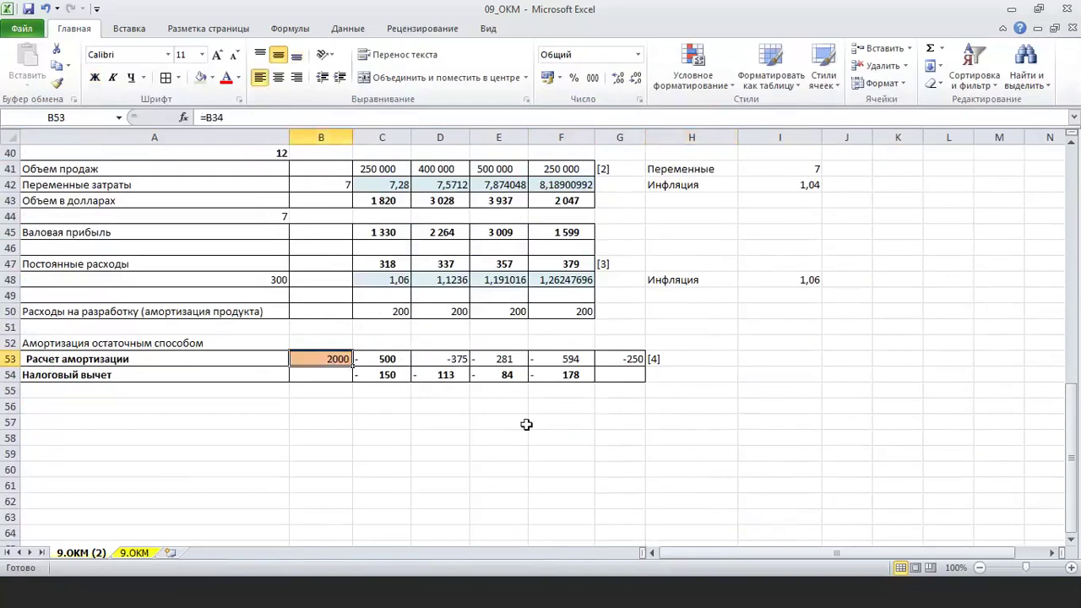
{"action": "key", "text": "Delete"}
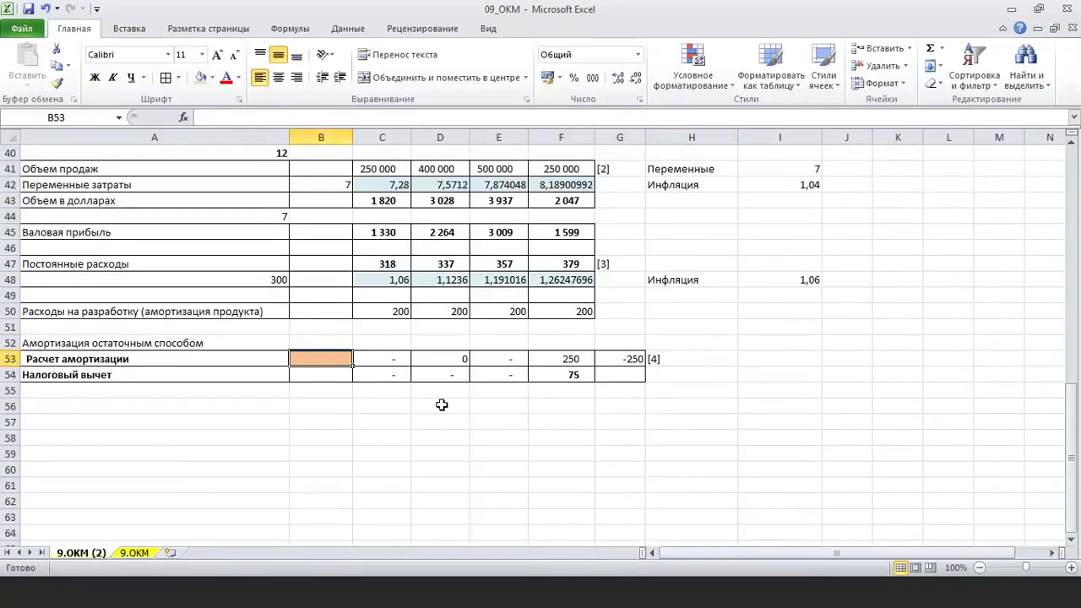
{"action": "type", "text": "2000"}
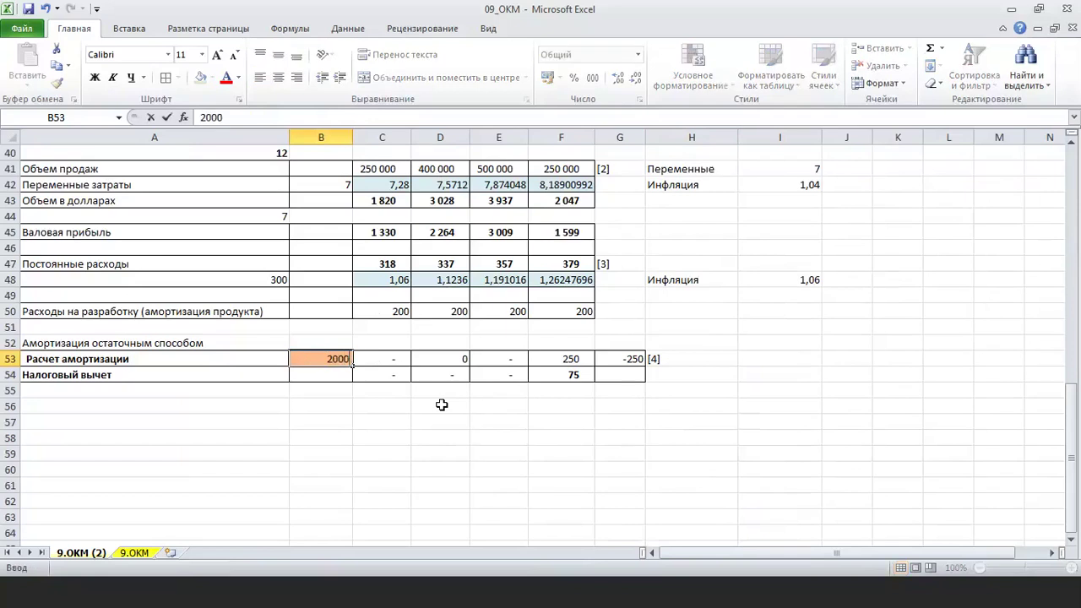
{"action": "key", "text": "Return"}
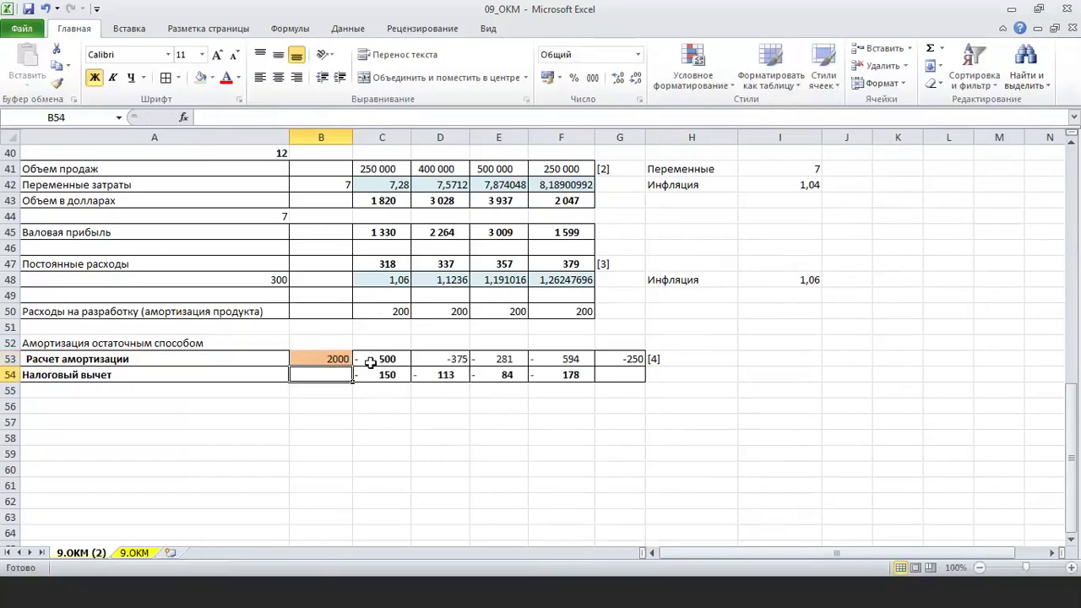
Step: Review the depreciation formulas for years 1 to 4 in C53:F53 of the Расчет амортизации row
{"action": "left_click", "coordinate": [370, 363]}
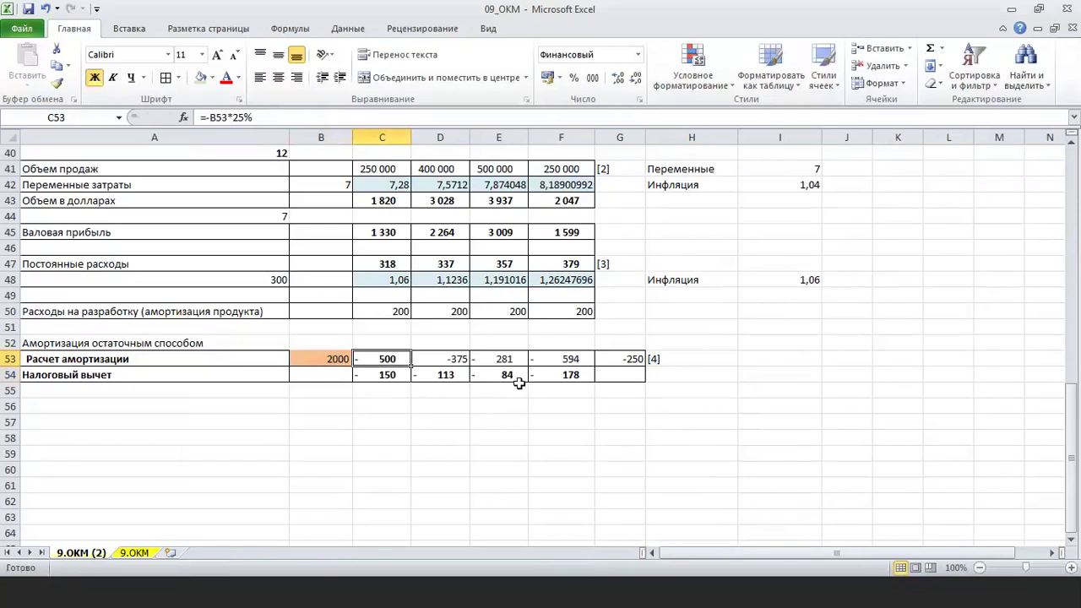
{"action": "key", "text": "F2"}
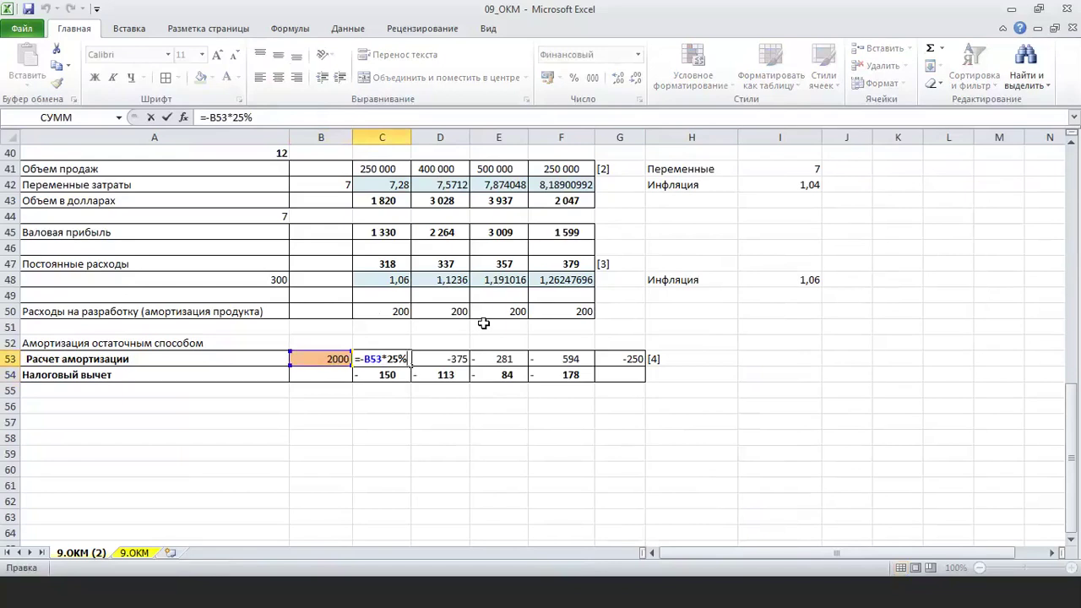
{"action": "key", "text": "Return"}
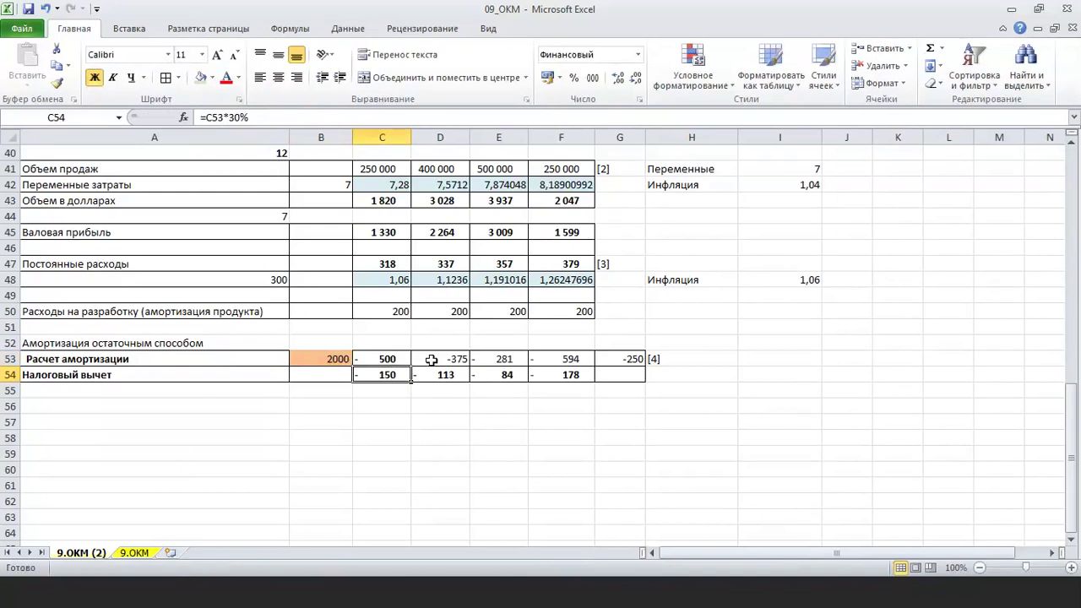
{"action": "left_click", "coordinate": [431, 359]}
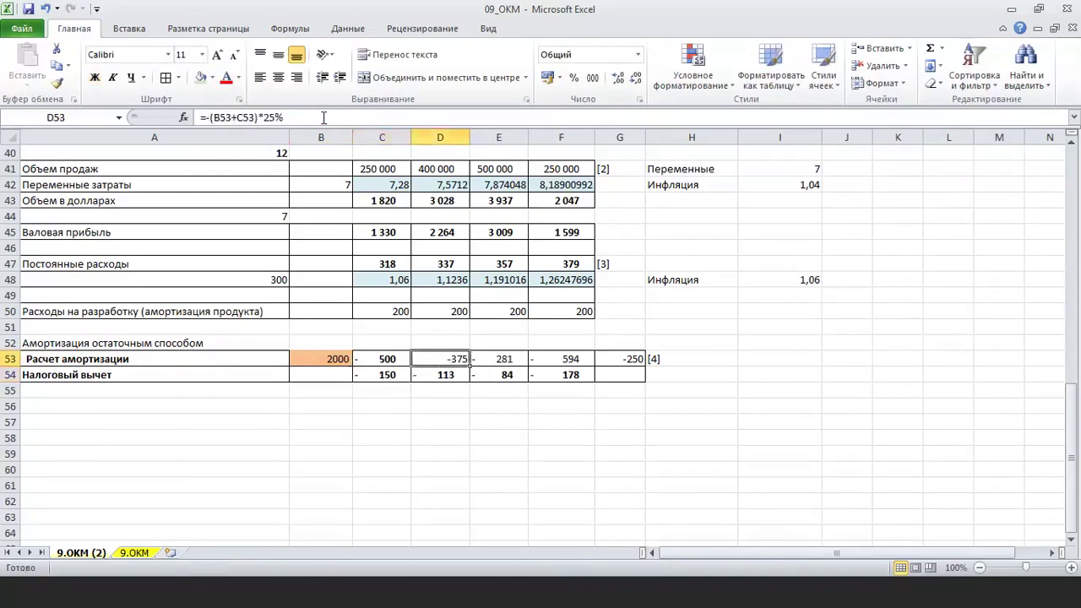
{"action": "left_click", "coordinate": [324, 117]}
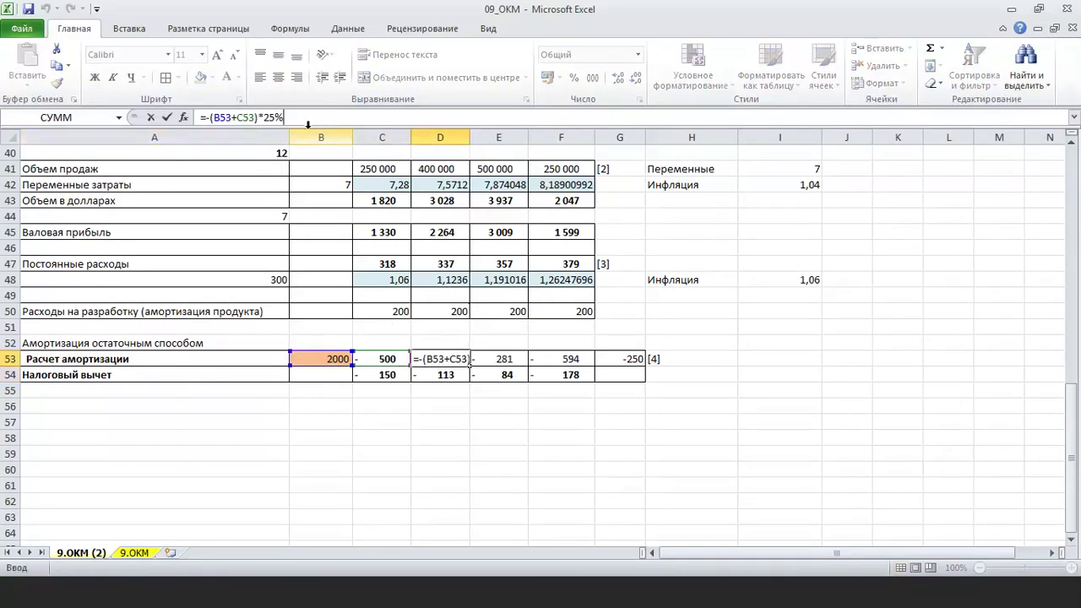
{"action": "key", "text": "Return"}
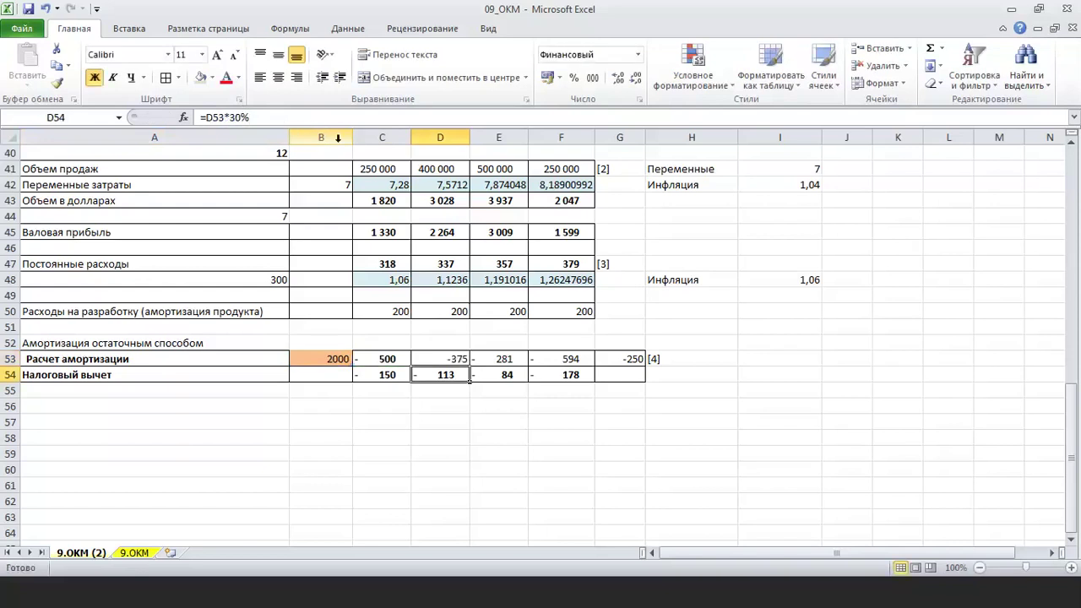
{"action": "left_click", "coordinate": [514, 356]}
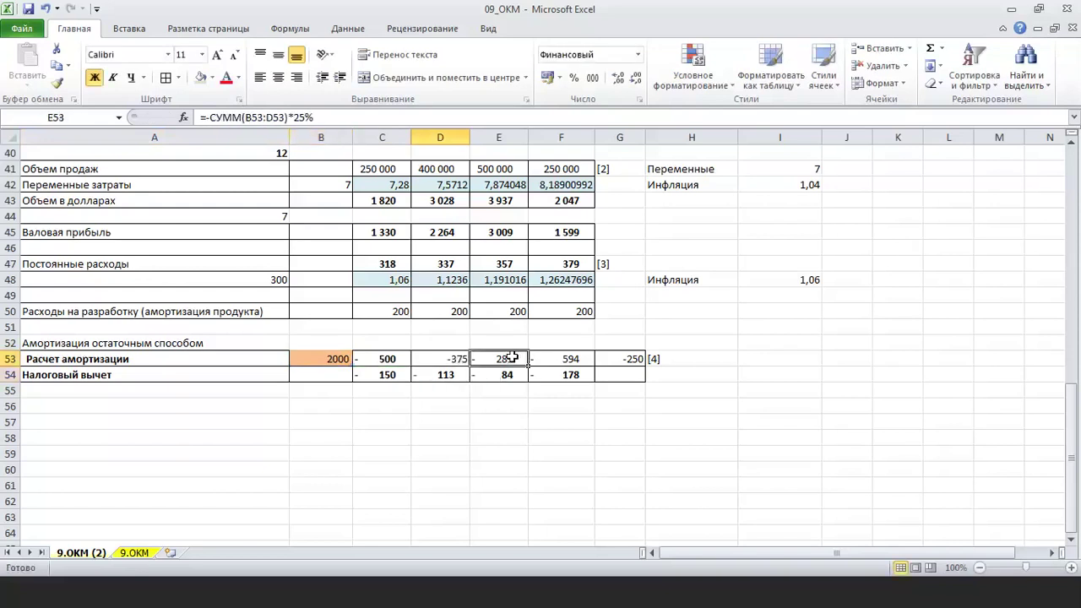
{"action": "left_click", "coordinate": [355, 117]}
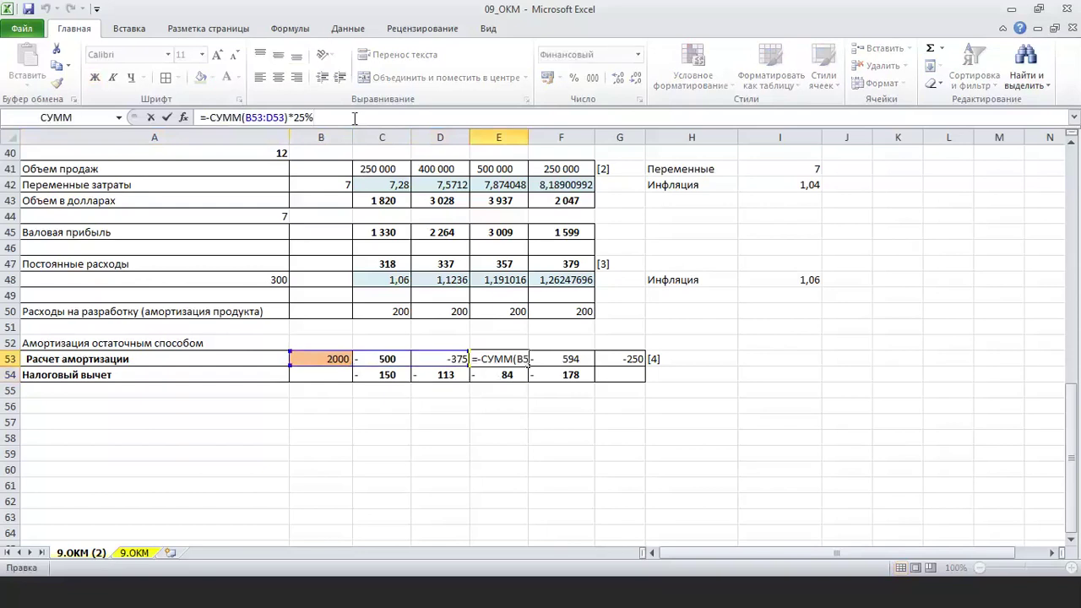
{"action": "key", "text": "Return"}
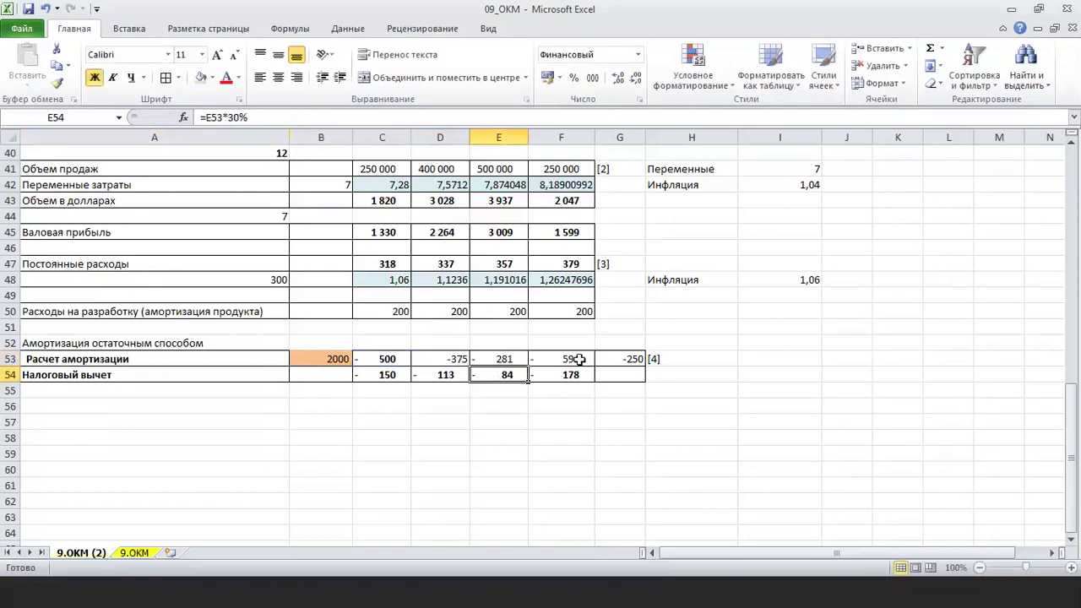
{"action": "left_click", "coordinate": [580, 359]}
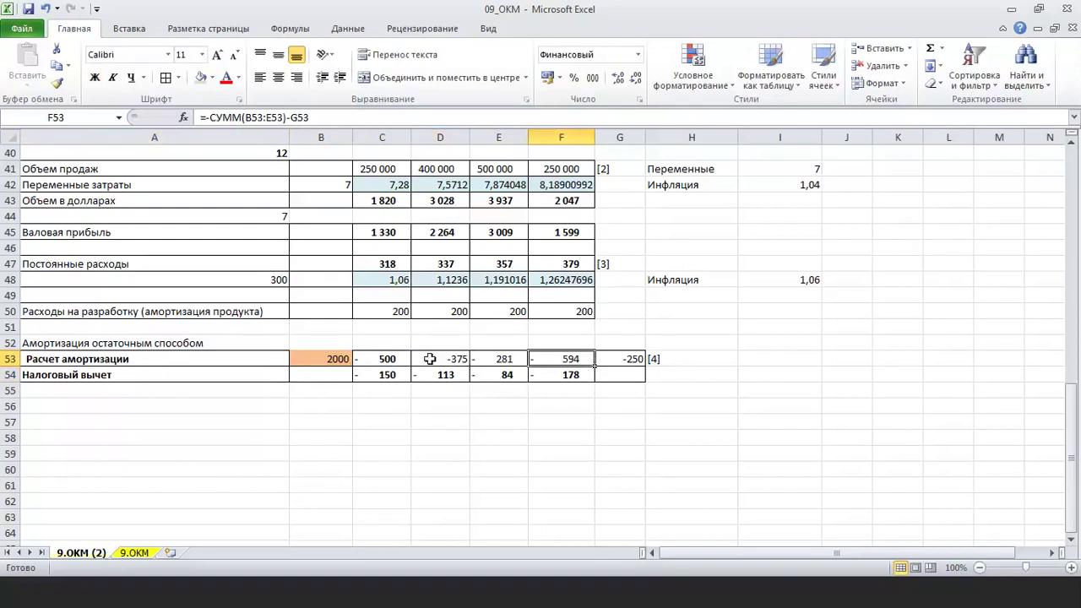
Step: Check the sum of the depreciation amounts in C53:G53, including the residual amount, against the initial investment
{"action": "left_click", "coordinate": [513, 418]}
{"action": "left_click_drag", "start_coordinate": [386, 359], "coordinate": [612, 358]}
{"action": "scroll", "coordinate": [585, 314], "scroll_direction": "up", "scroll_amount": 2}
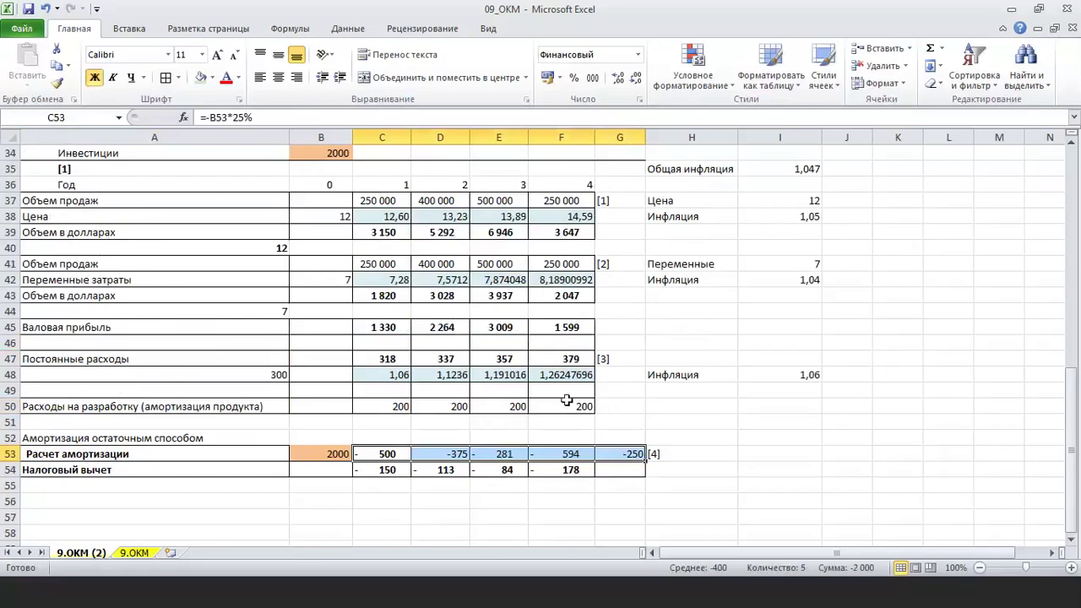
{"action": "scroll", "coordinate": [561, 392], "scroll_direction": "up", "scroll_amount": 2}
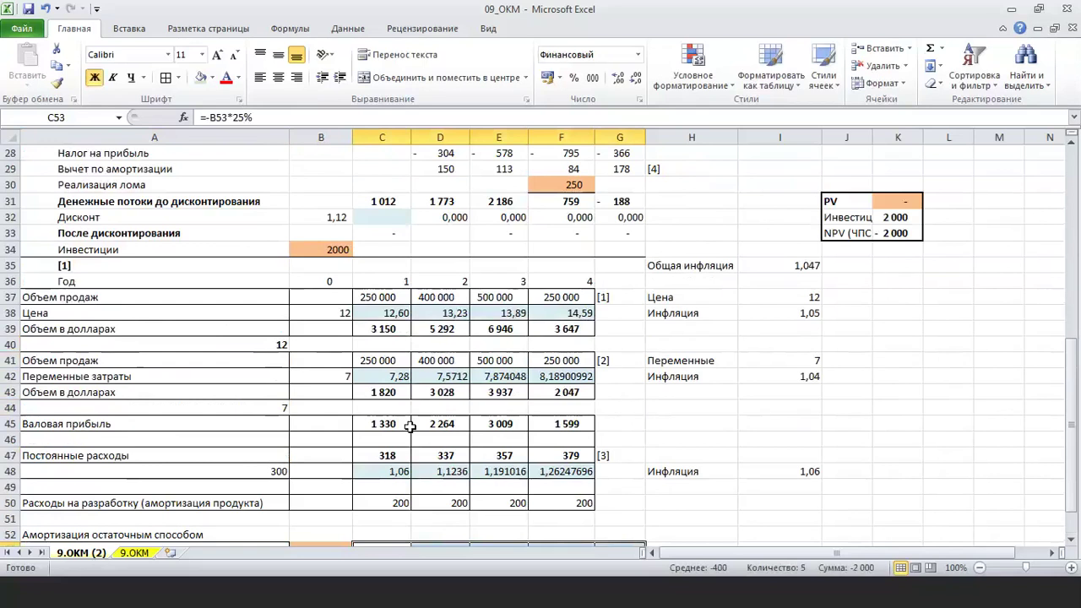
{"action": "scroll", "coordinate": [228, 507], "scroll_direction": "down", "scroll_amount": 1}
{"action": "scroll", "coordinate": [180, 524], "scroll_direction": "down", "scroll_amount": 1}
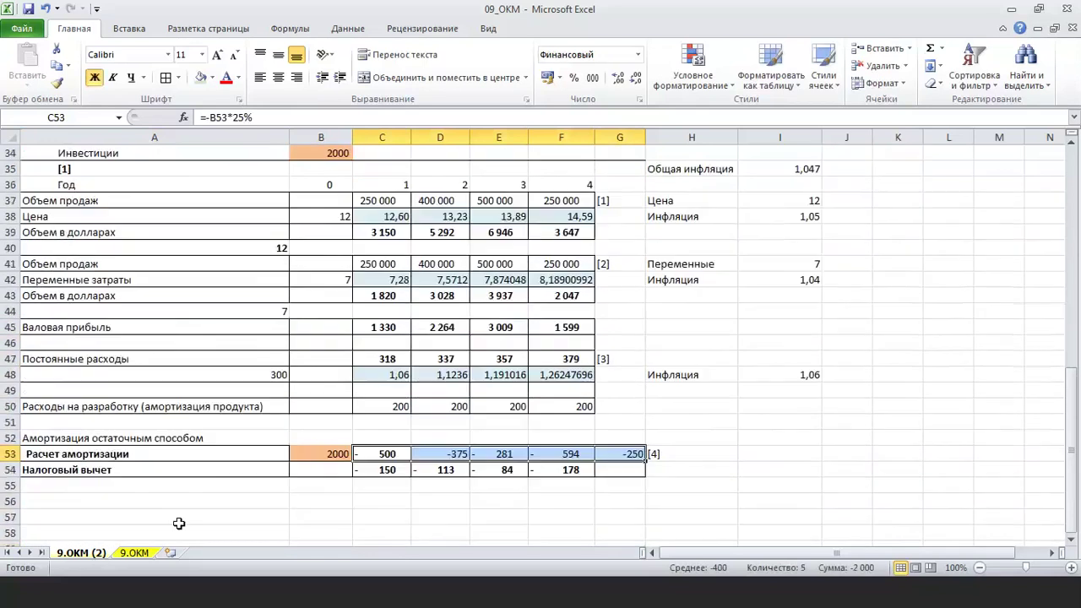
Step: Compare the depreciation table with the one on the 9.ОКМ sheet and check the sum of C53:F53 on 9.ОКМ (2)
{"action": "left_click", "coordinate": [132, 553]}
{"action": "scroll", "coordinate": [152, 519], "scroll_direction": "down", "scroll_amount": 1}
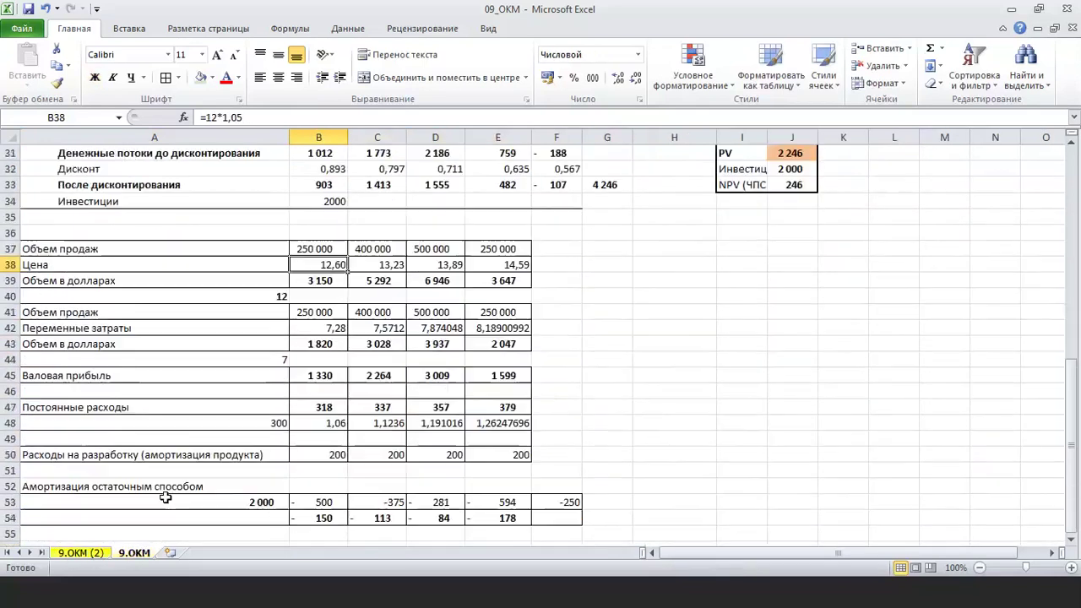
{"action": "left_click", "coordinate": [84, 554]}
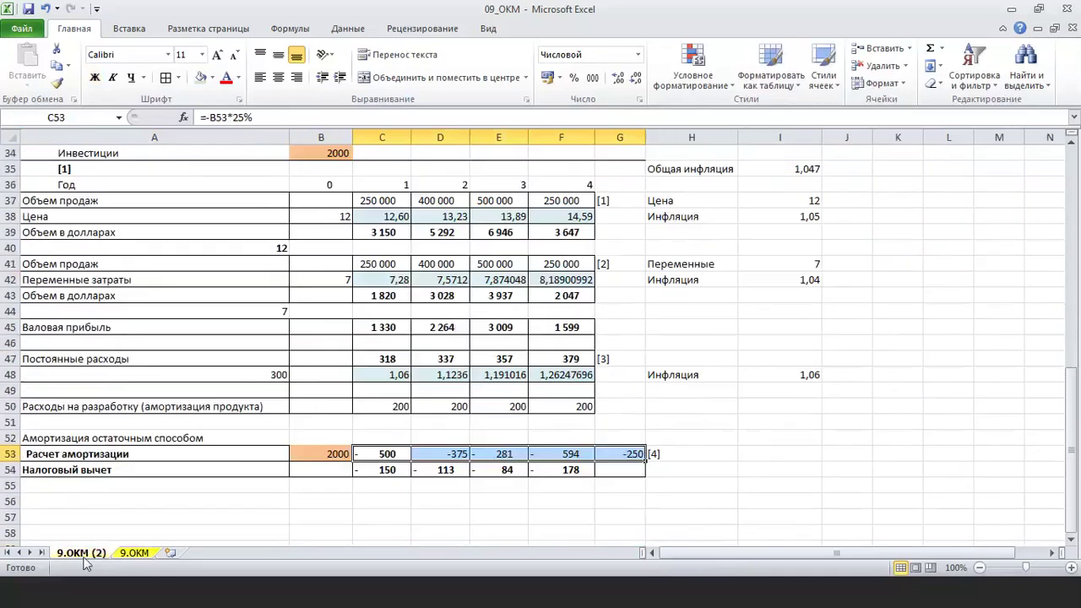
{"action": "left_click", "coordinate": [548, 487]}
{"action": "left_click_drag", "start_coordinate": [382, 454], "coordinate": [566, 455]}
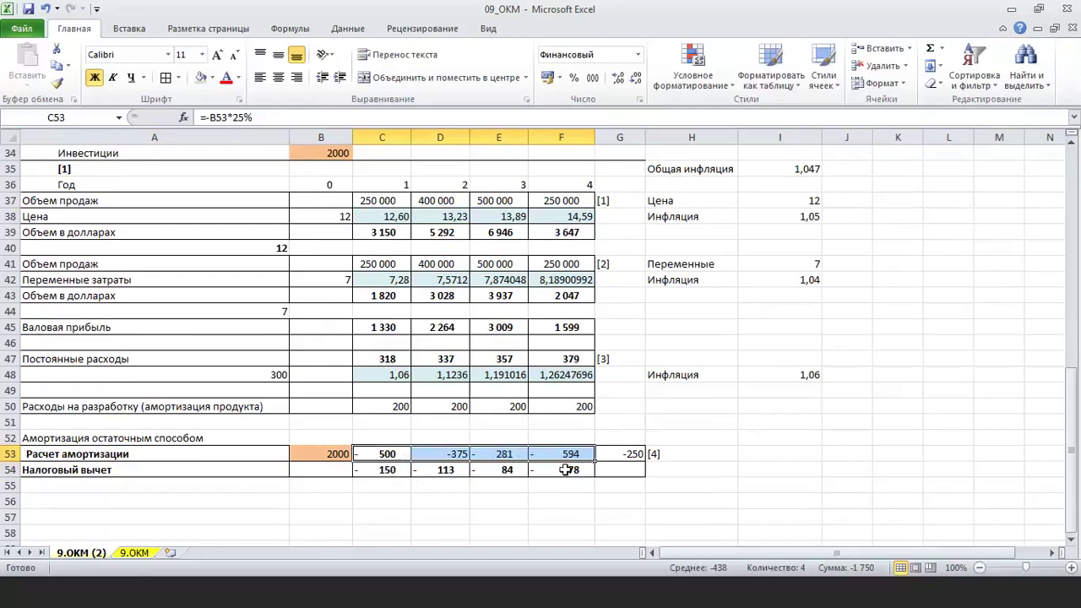
Step: Enter the year 1 discount factor formula =1/B32 in C32 of the Дисконт row
{"action": "scroll", "coordinate": [419, 375], "scroll_direction": "up", "scroll_amount": 4}
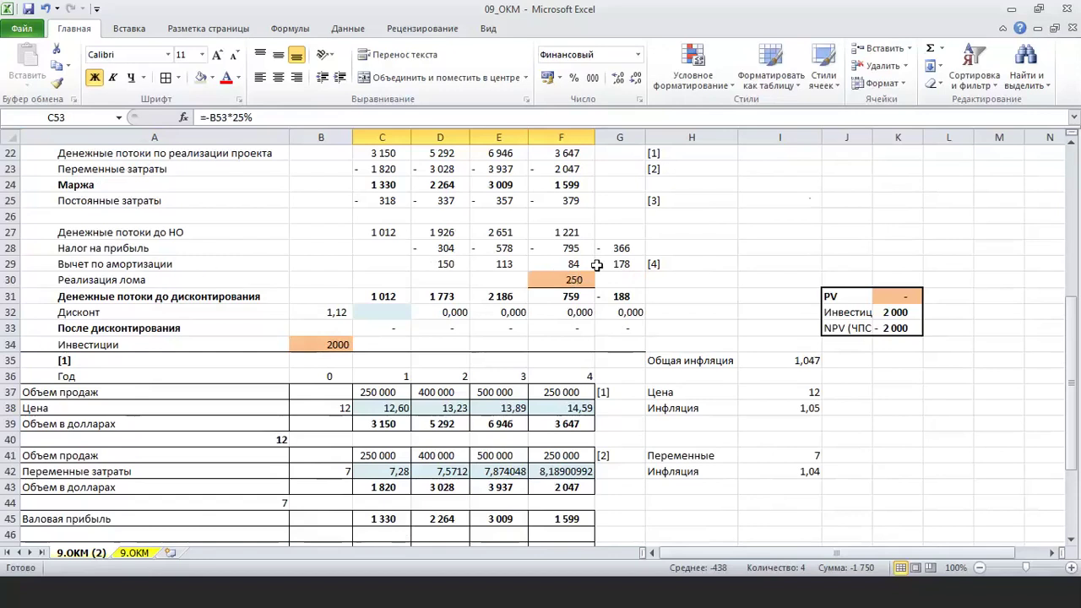
{"action": "scroll", "coordinate": [597, 265], "scroll_direction": "up", "scroll_amount": 1}
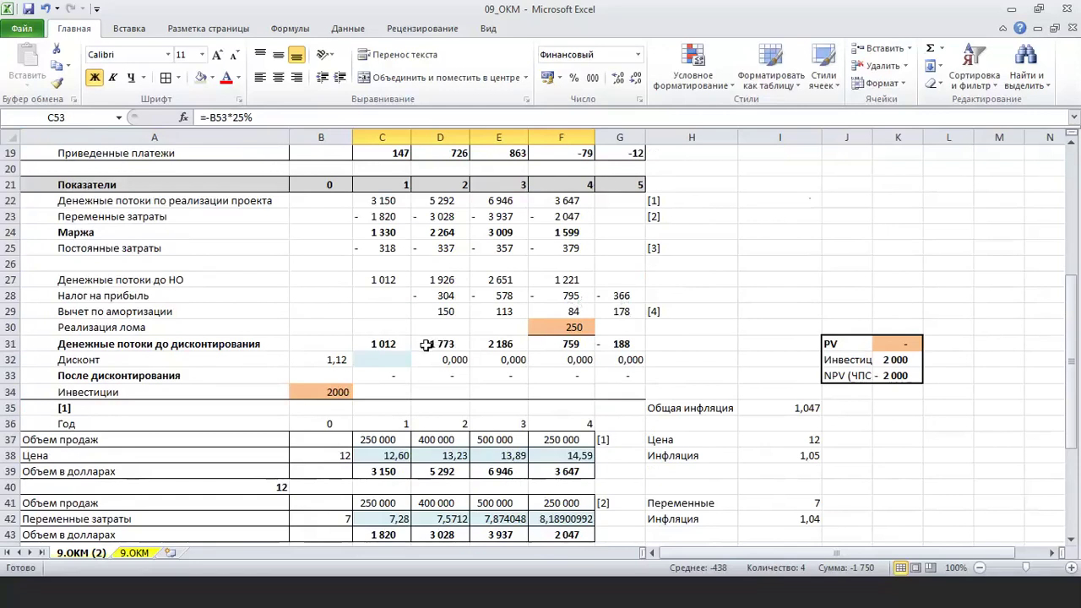
{"action": "left_click", "coordinate": [342, 361]}
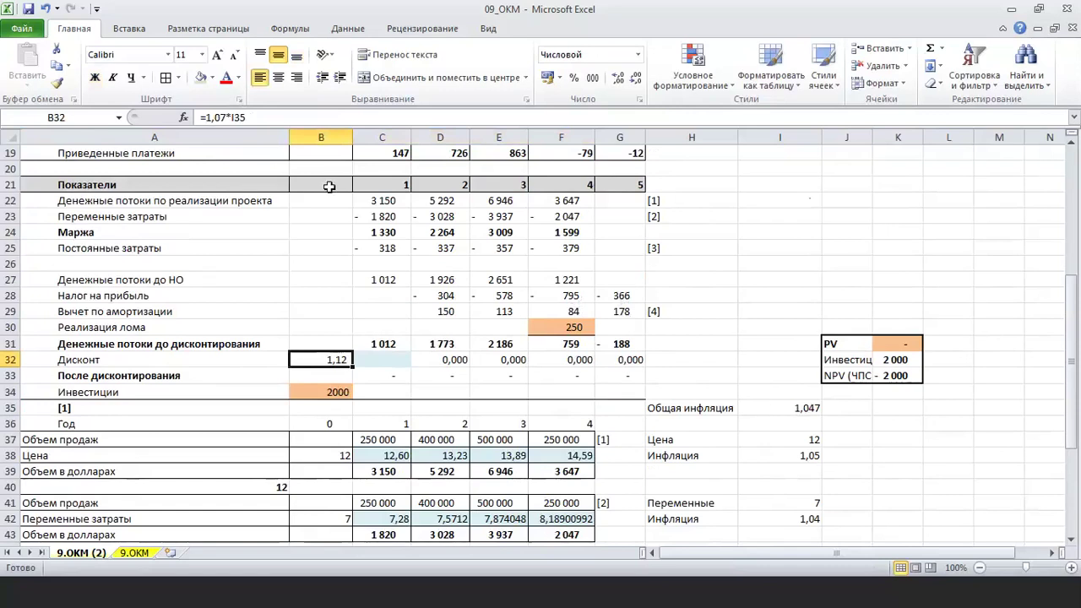
{"action": "left_click", "coordinate": [396, 364]}
{"action": "type", "text": "="}
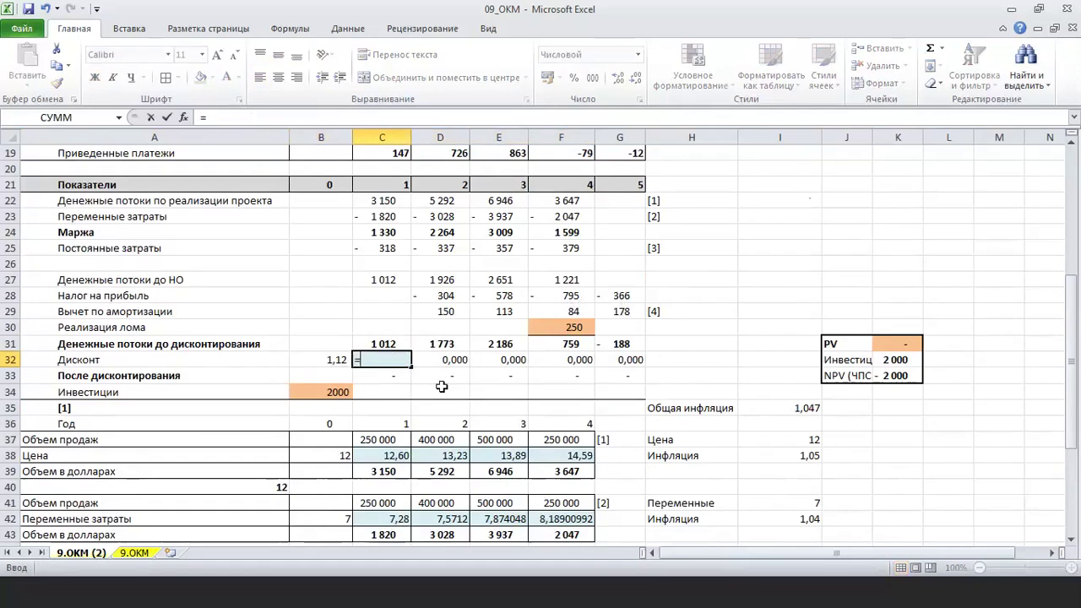
{"action": "type", "text": "1/"}
{"action": "left_click", "coordinate": [339, 360]}
{"action": "key", "text": "ctrl+Return"}
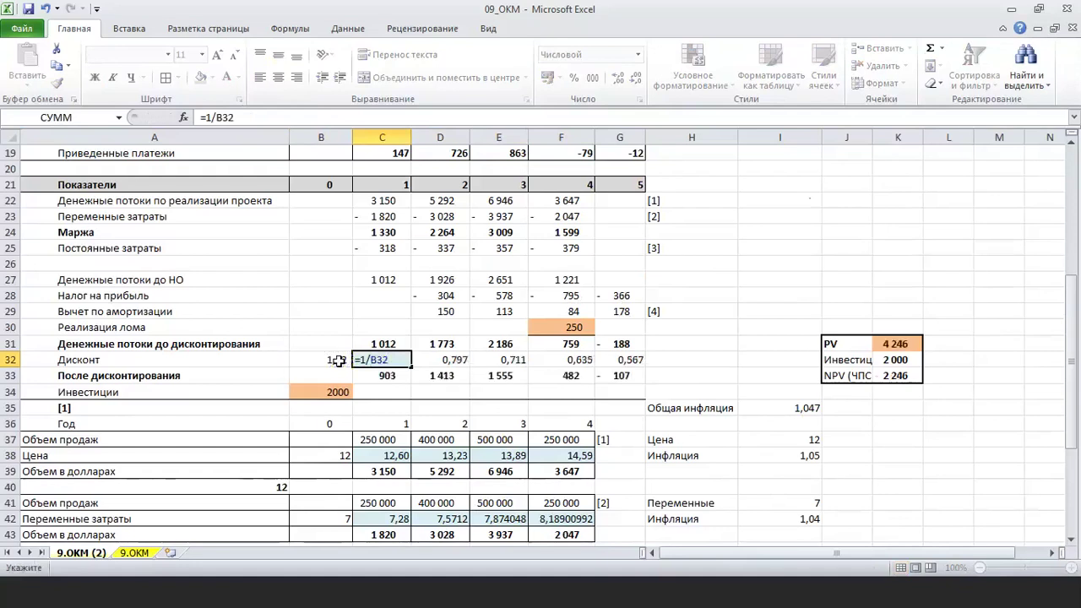
{"action": "key", "text": "Return"}
Step: Review the discount factor formulas for years 2 to 5 in D32:G32 of the Дисконт row
{"action": "left_click", "coordinate": [398, 353]}
{"action": "key", "text": "Right"}
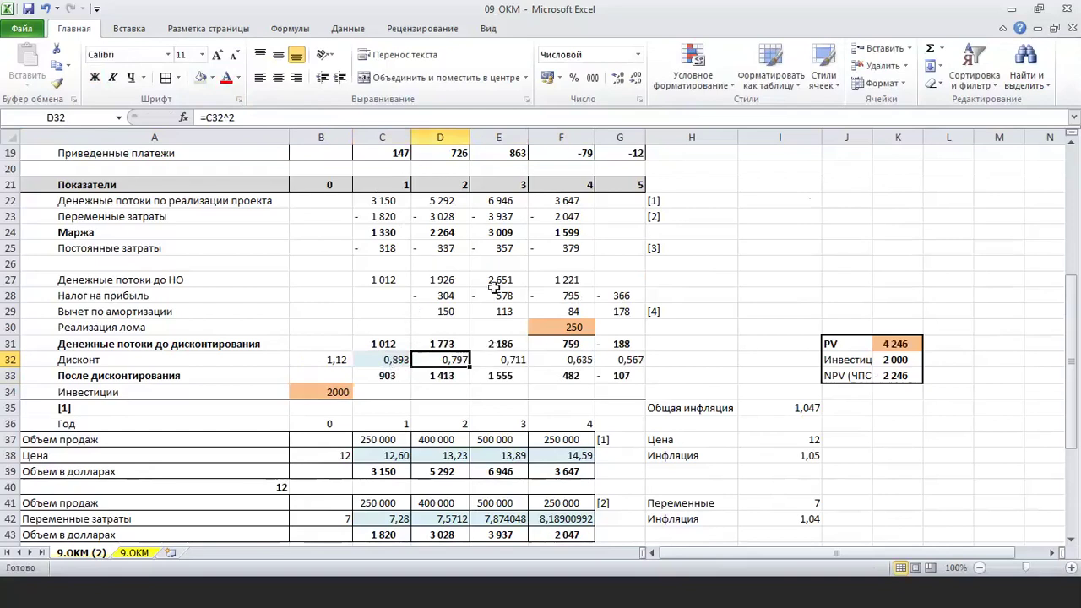
{"action": "key", "text": "F2"}
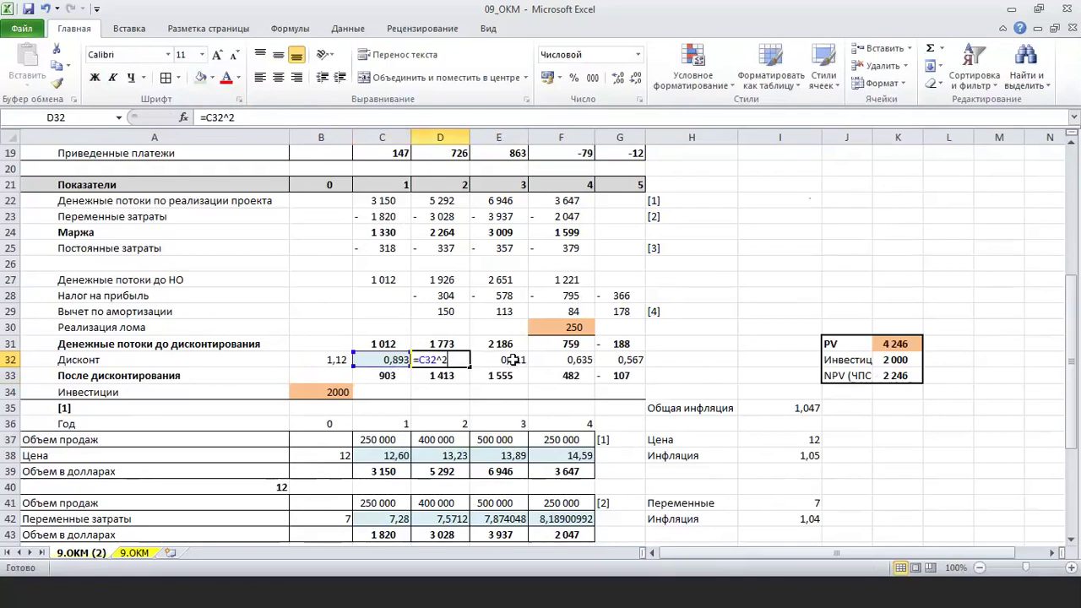
{"action": "key", "text": "Return"}
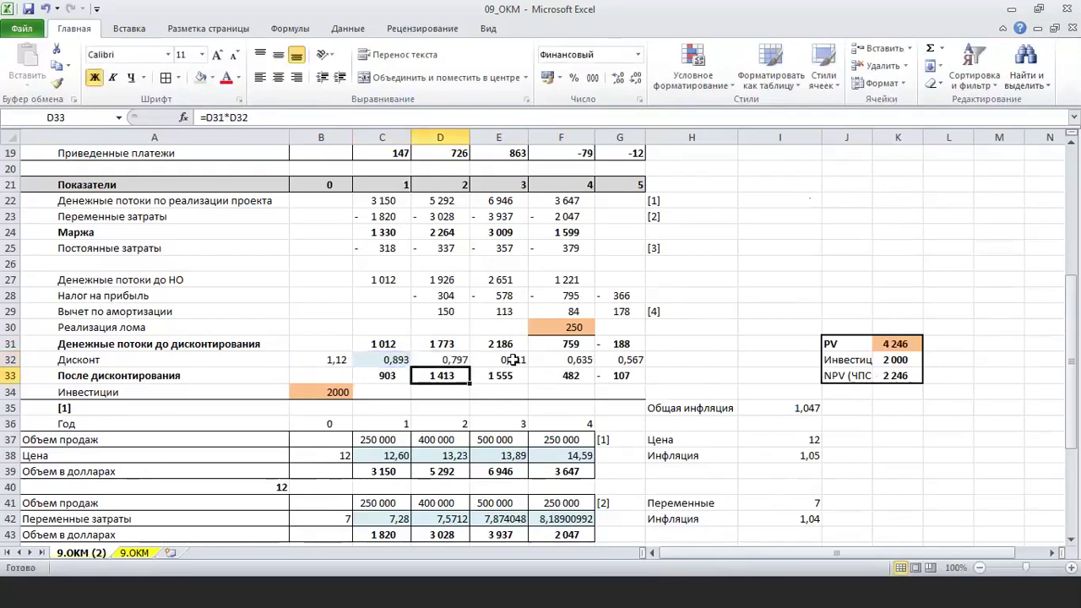
{"action": "left_click", "coordinate": [513, 360]}
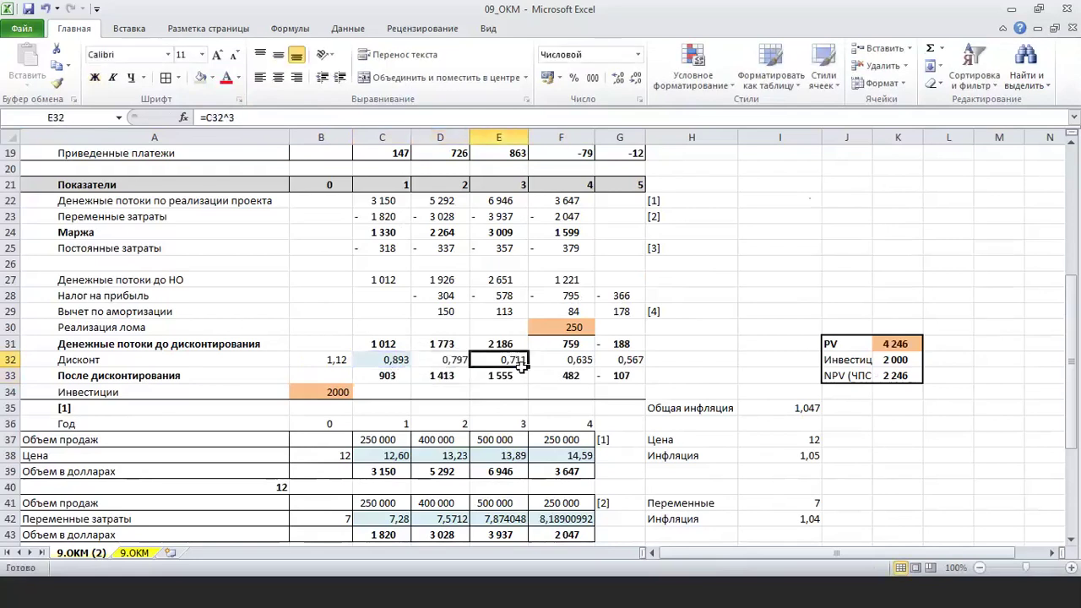
{"action": "left_click", "coordinate": [292, 118]}
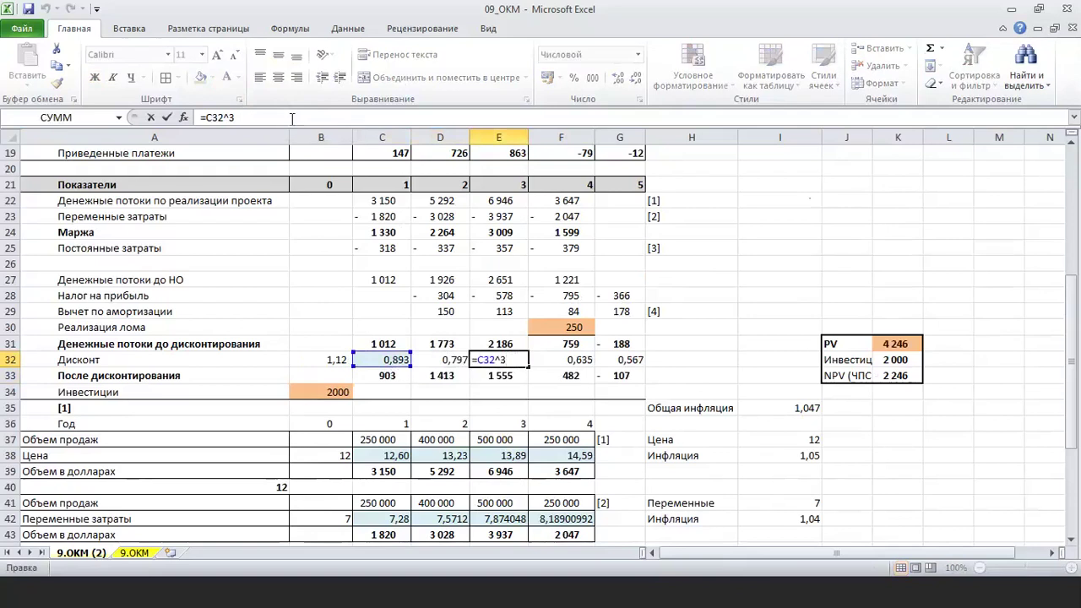
{"action": "key", "text": "Return"}
{"action": "key", "text": "Up"}
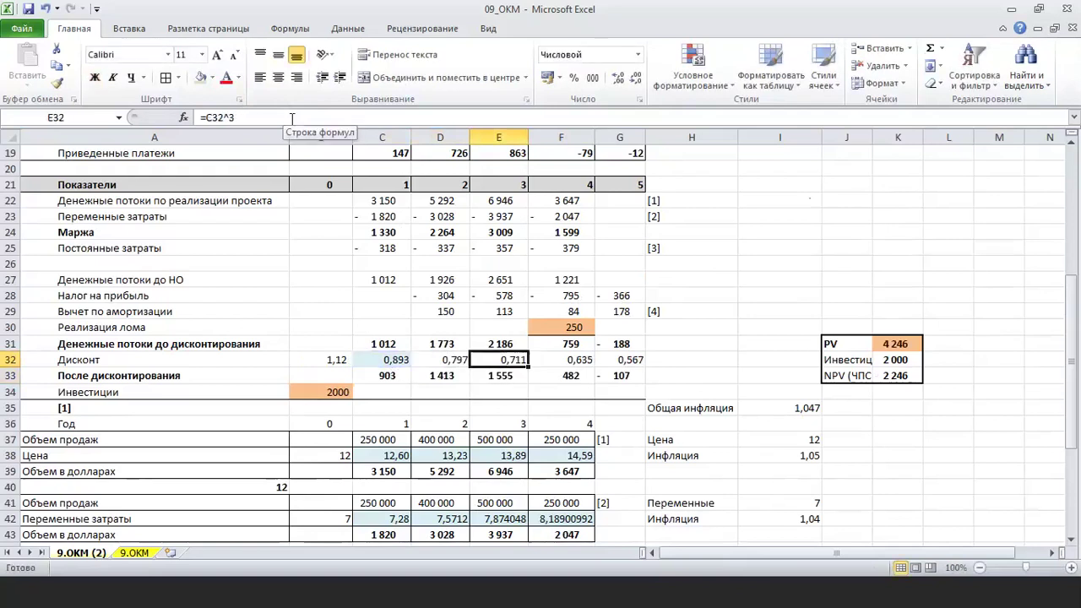
{"action": "key", "text": "Right"}
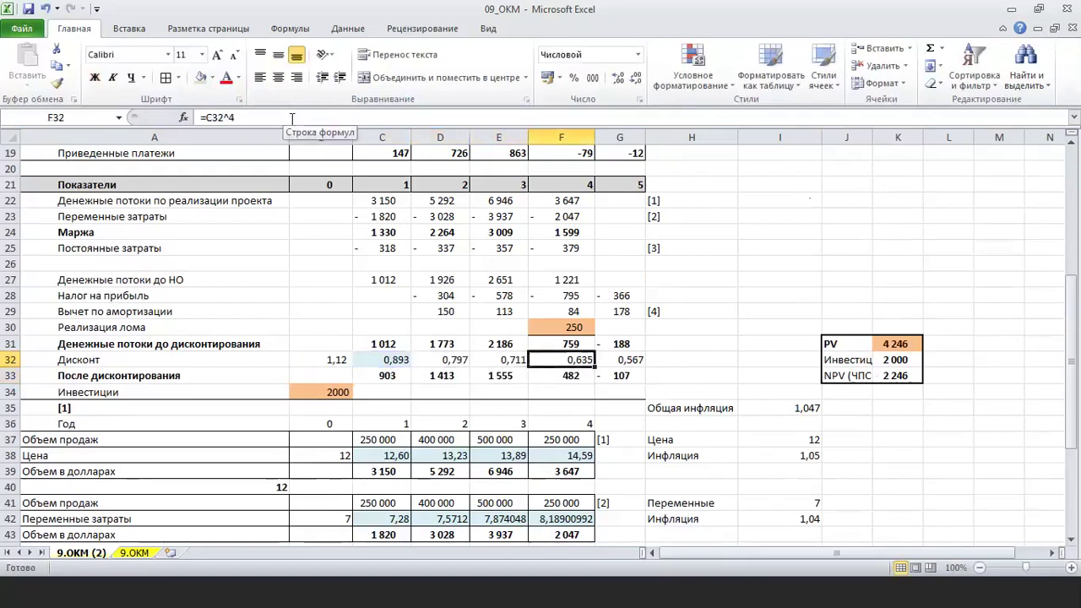
{"action": "left_click", "coordinate": [643, 359]}
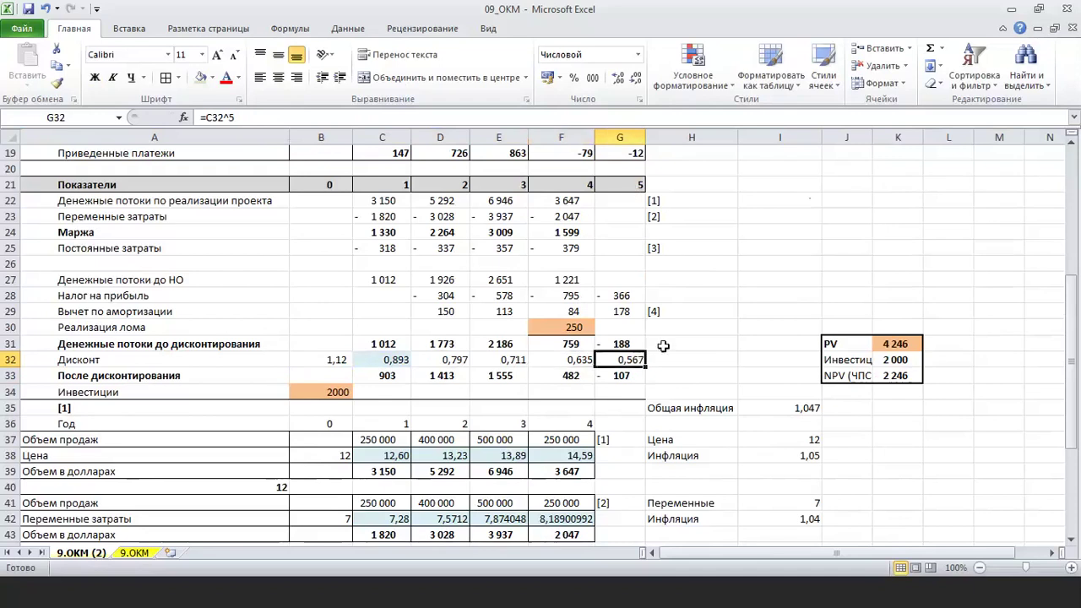
{"action": "left_click", "coordinate": [257, 117]}
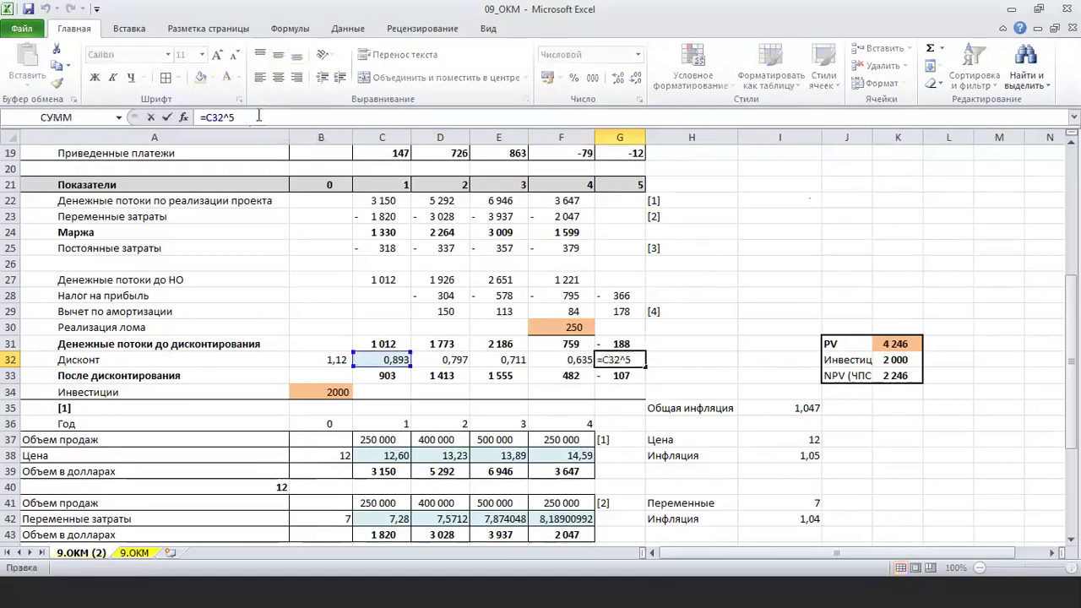
{"action": "key", "text": "Return"}
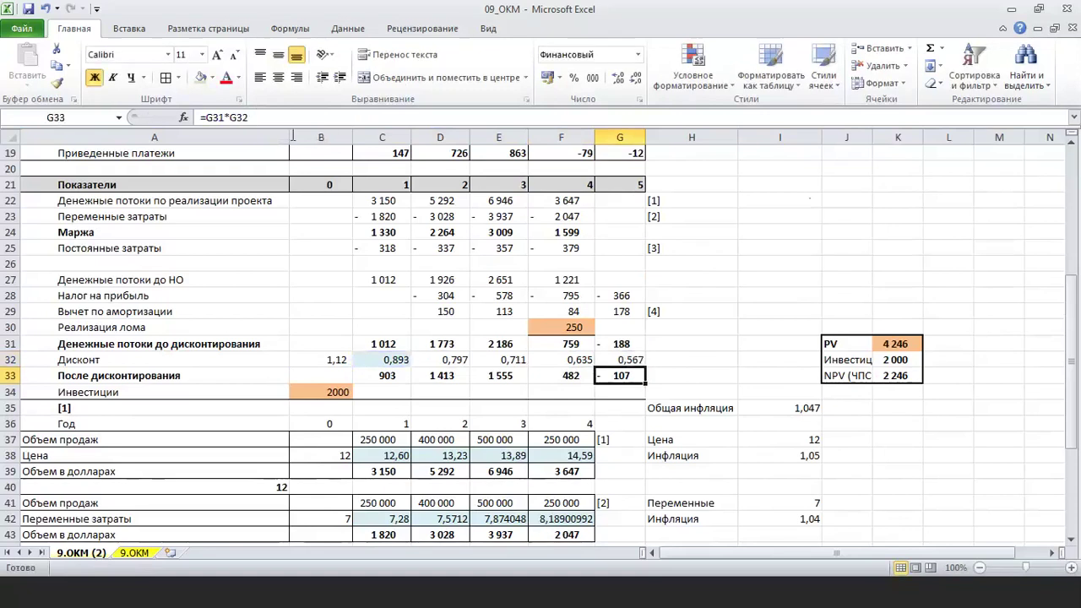
Step: Check the discounted cash flow formula in C33 and compare the sum of C33:G33 with the PV formula in K31
{"action": "left_click", "coordinate": [394, 372]}
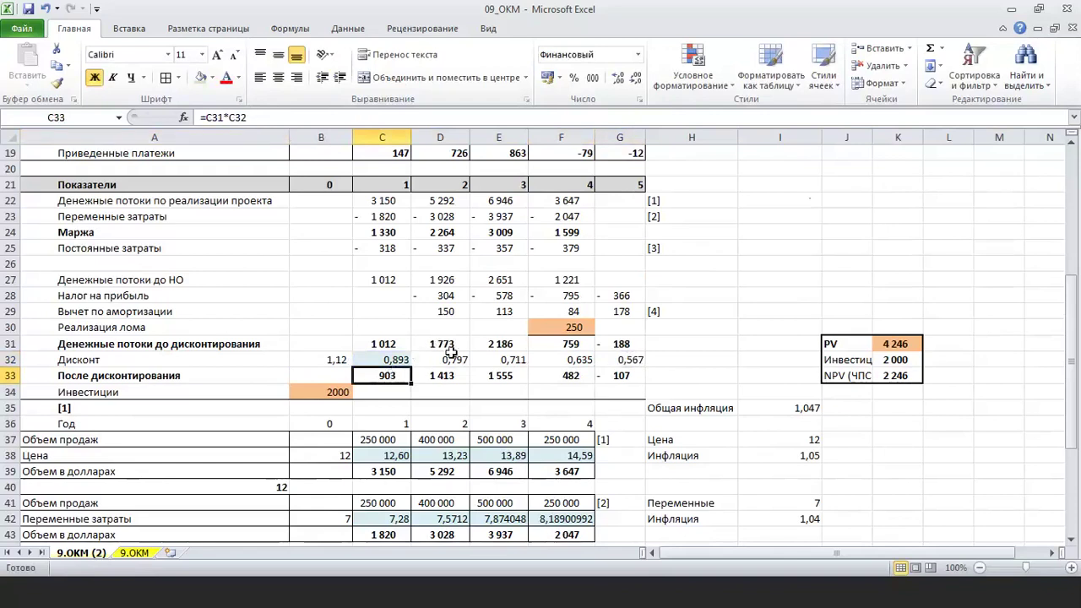
{"action": "key", "text": "Return"}
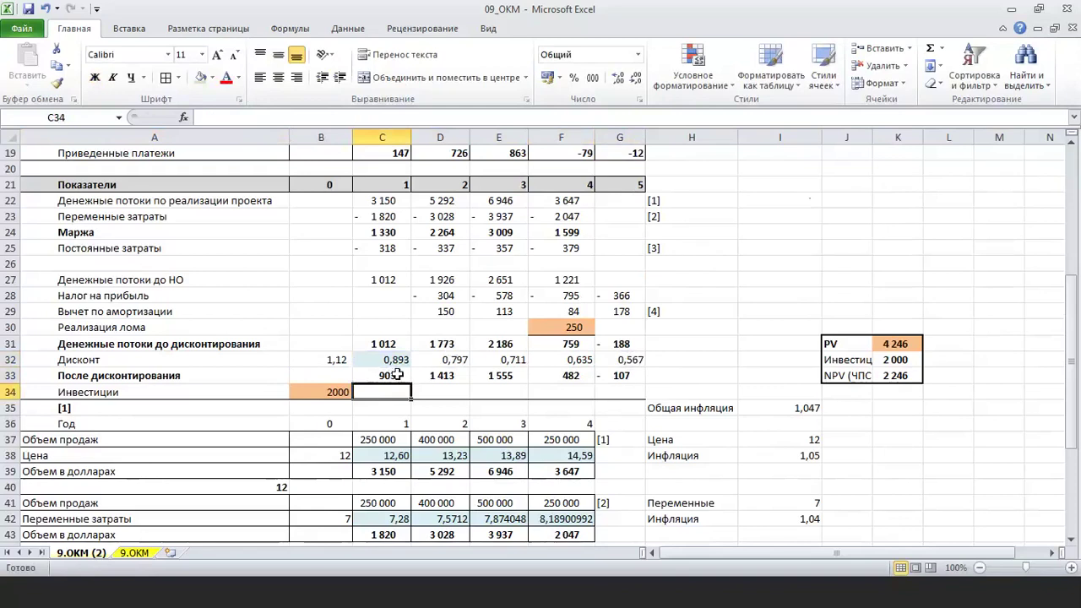
{"action": "left_click_drag", "start_coordinate": [395, 378], "coordinate": [625, 376]}
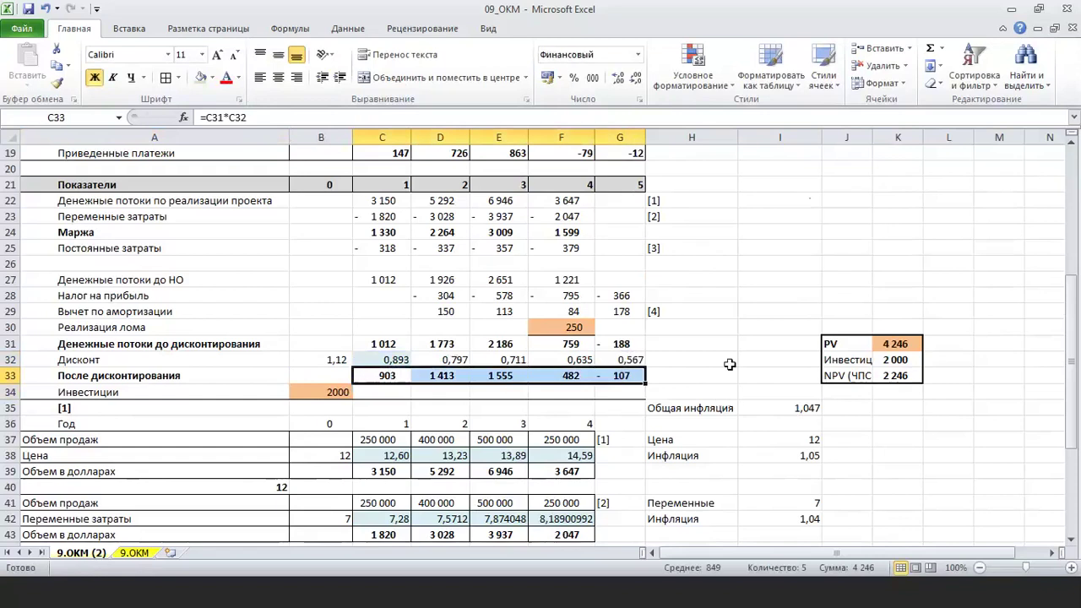
{"action": "left_click", "coordinate": [895, 344]}
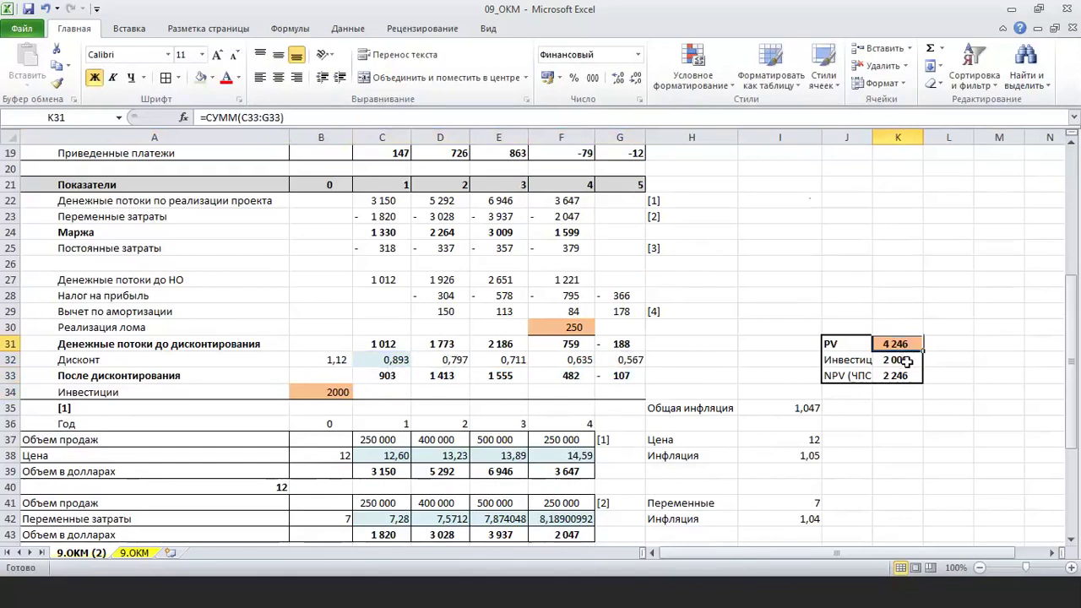
Step: Check the formulas in K32 and K33 and enter the conclusion "Проект принимается, так как чистая приведенная стоимость выше нуля" in J34
{"action": "left_click", "coordinate": [905, 362]}
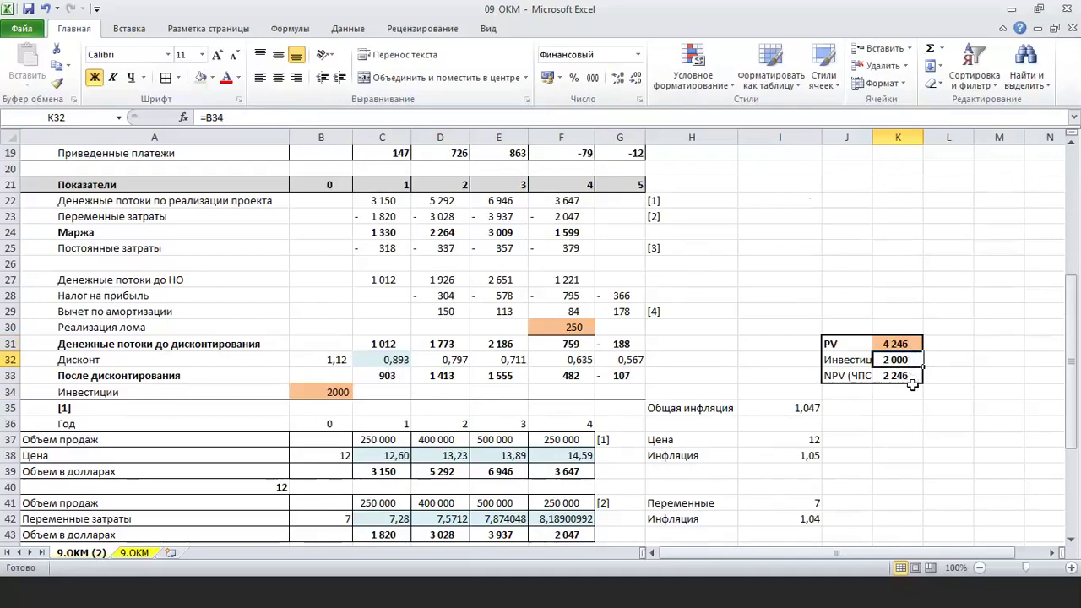
{"action": "left_click", "coordinate": [916, 379]}
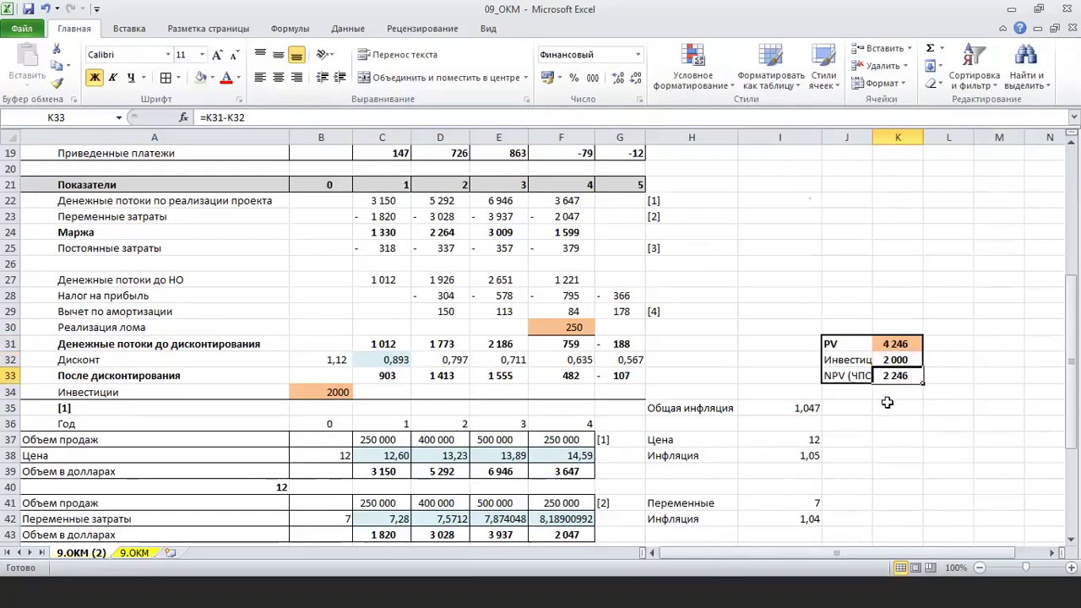
{"action": "left_click", "coordinate": [860, 394]}
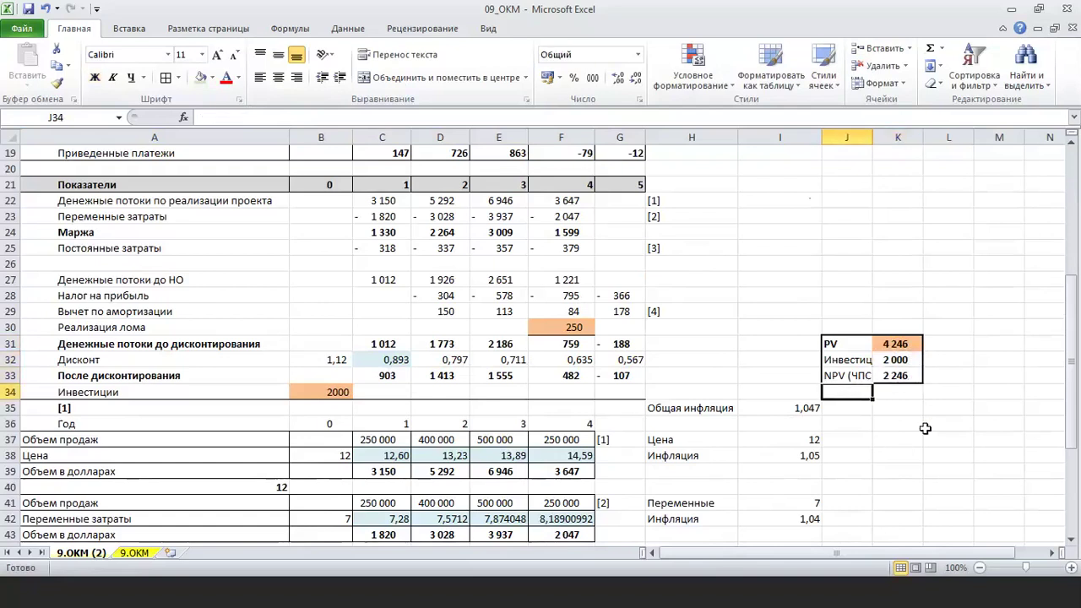
{"action": "type", "text": "Прооект"}
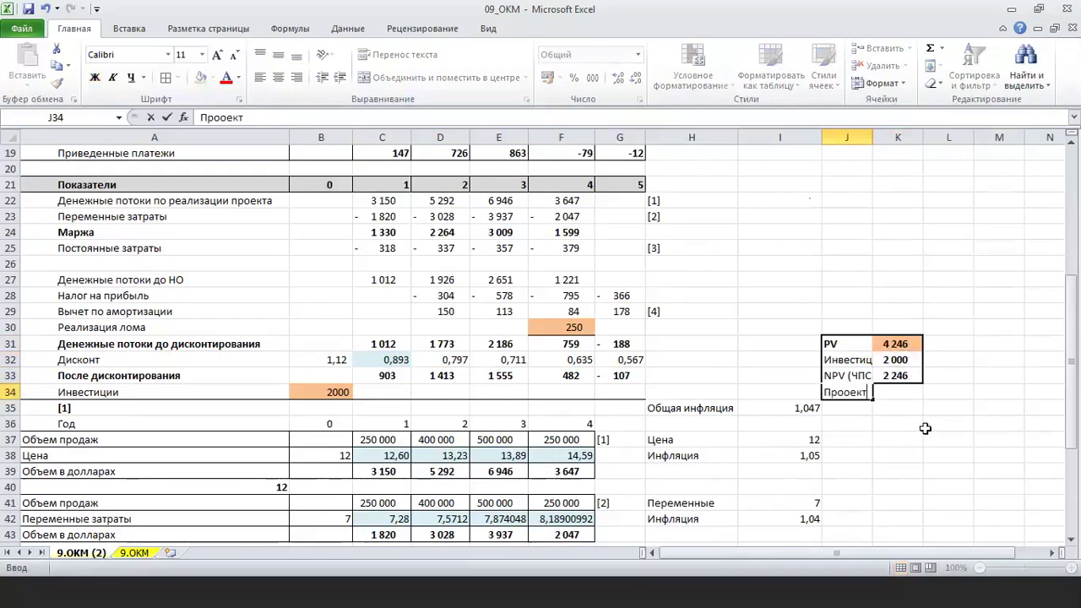
{"action": "key", "text": "BackSpace"}
{"action": "key", "text": "BackSpace"}
{"action": "key", "text": "BackSpace"}
{"action": "key", "text": "BackSpace"}
{"action": "type", "text": "ект принимается"}
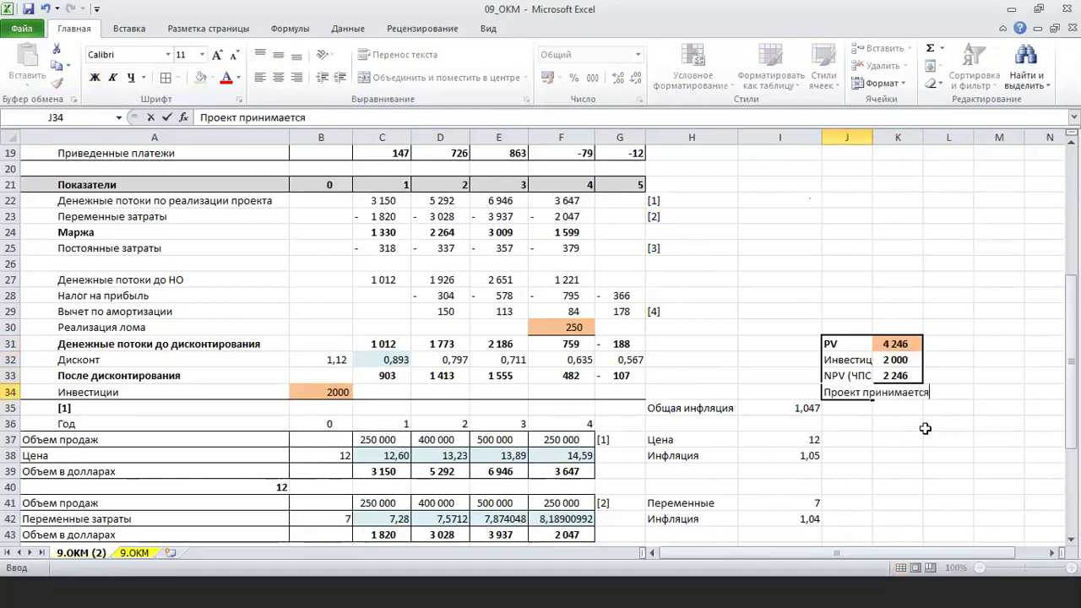
{"action": "type", "text": ", так как чистая пр"}
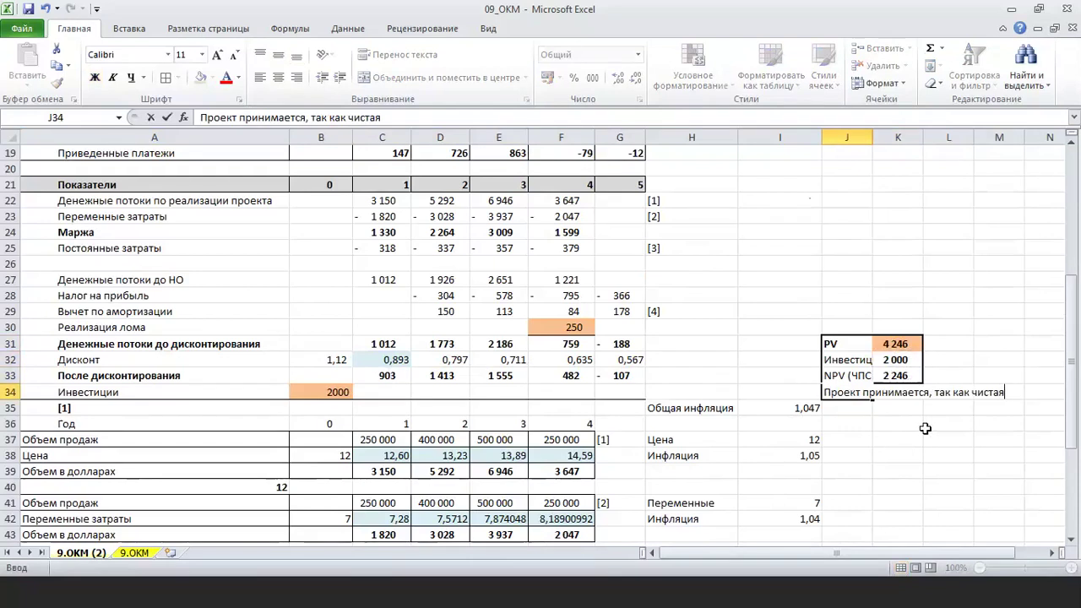
{"action": "type", "text": "иведен"}
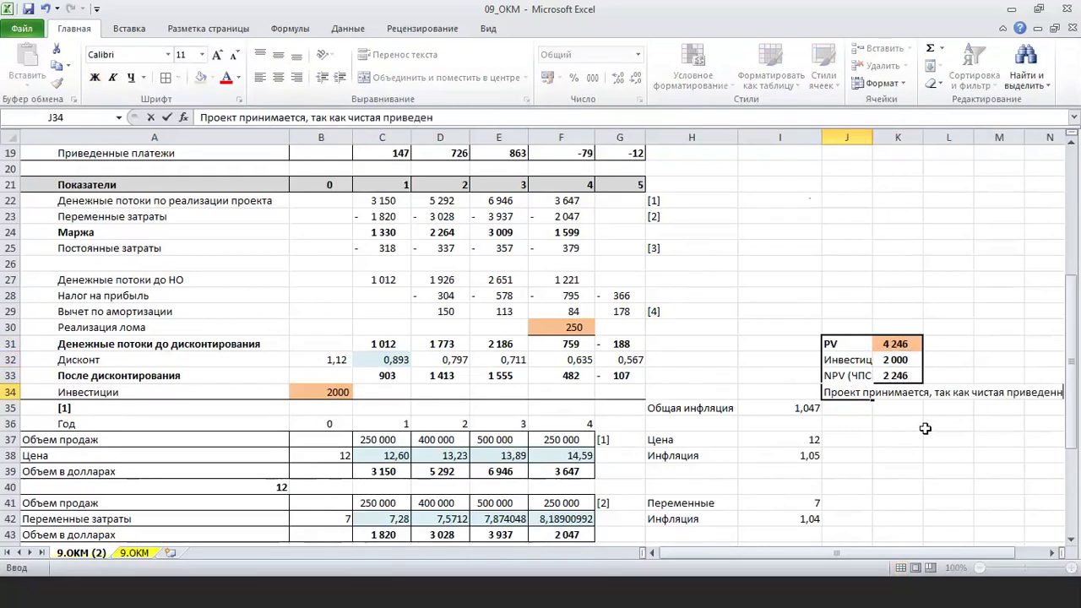
{"action": "type", "text": "ная стоимость выше нуля"}
{"action": "left_click", "coordinate": [891, 445]}
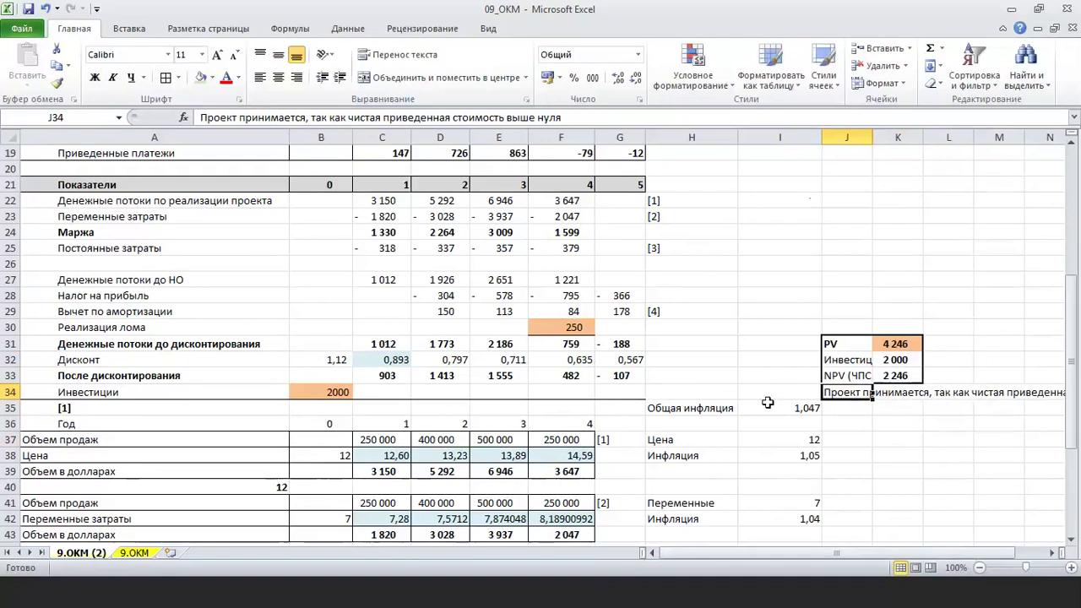
Step: Enter the note "Валовая прибыль определена неправильно" in H5 beside the Валовая прибыль row of the first table
{"action": "scroll", "coordinate": [747, 397], "scroll_direction": "up", "scroll_amount": 2}
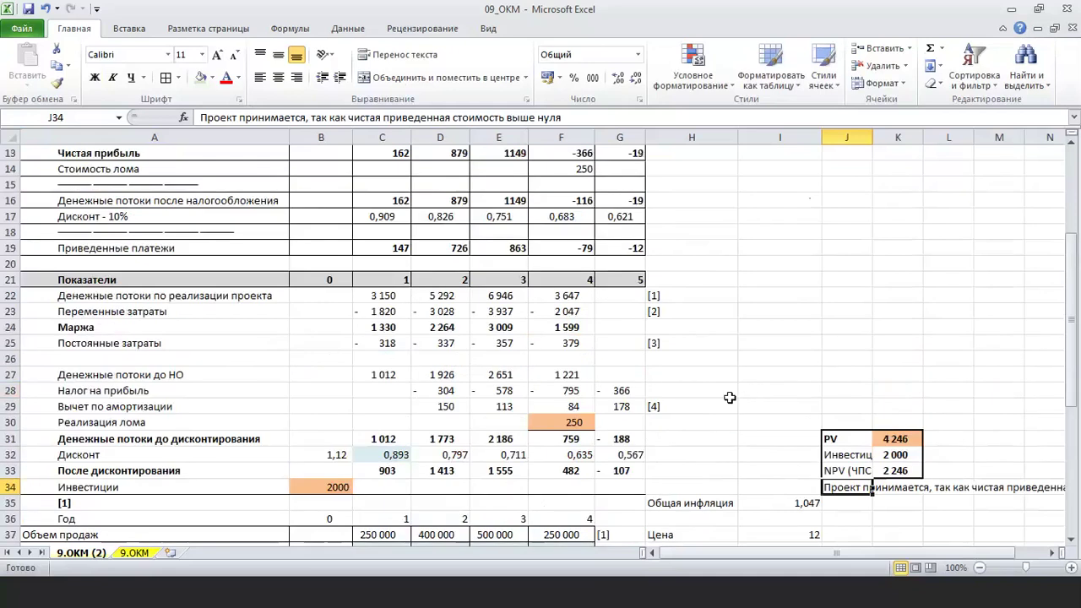
{"action": "scroll", "coordinate": [730, 397], "scroll_direction": "up", "scroll_amount": 2}
{"action": "scroll", "coordinate": [730, 397], "scroll_direction": "up", "scroll_amount": 2}
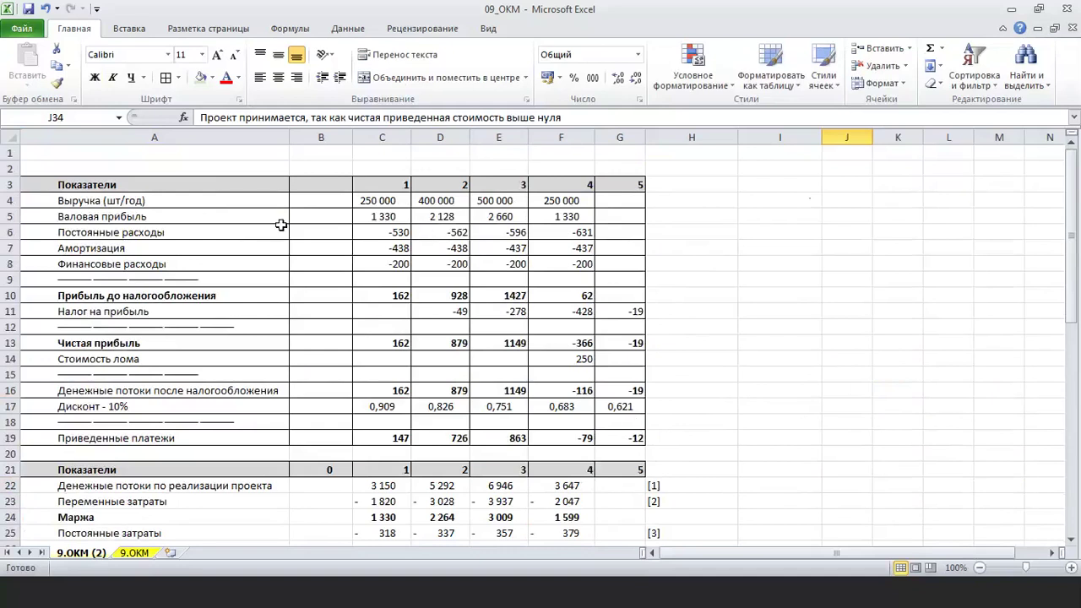
{"action": "left_click", "coordinate": [402, 219]}
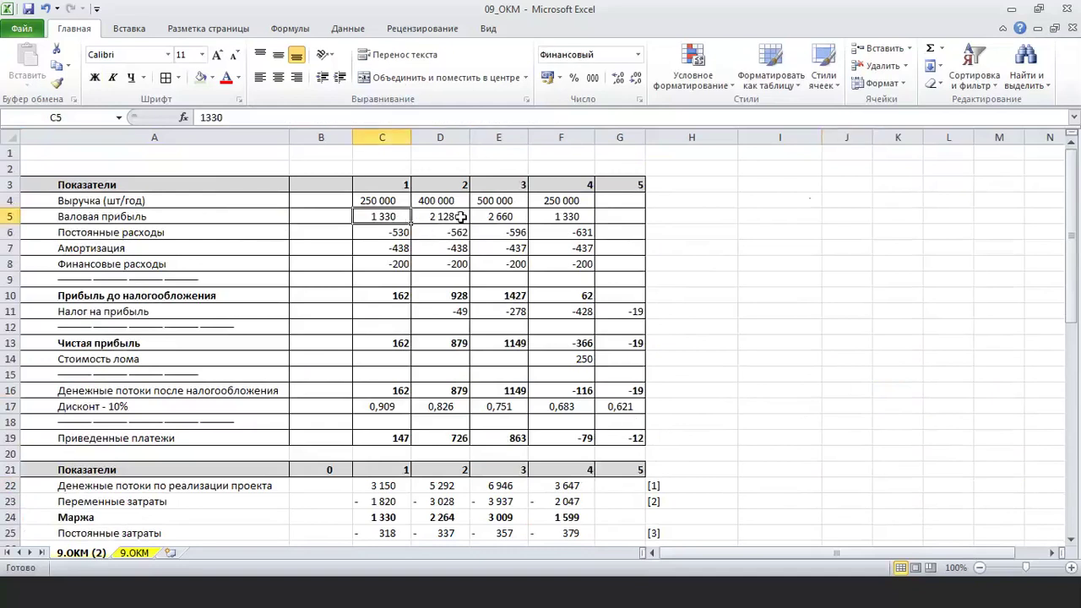
{"action": "left_click", "coordinate": [686, 214]}
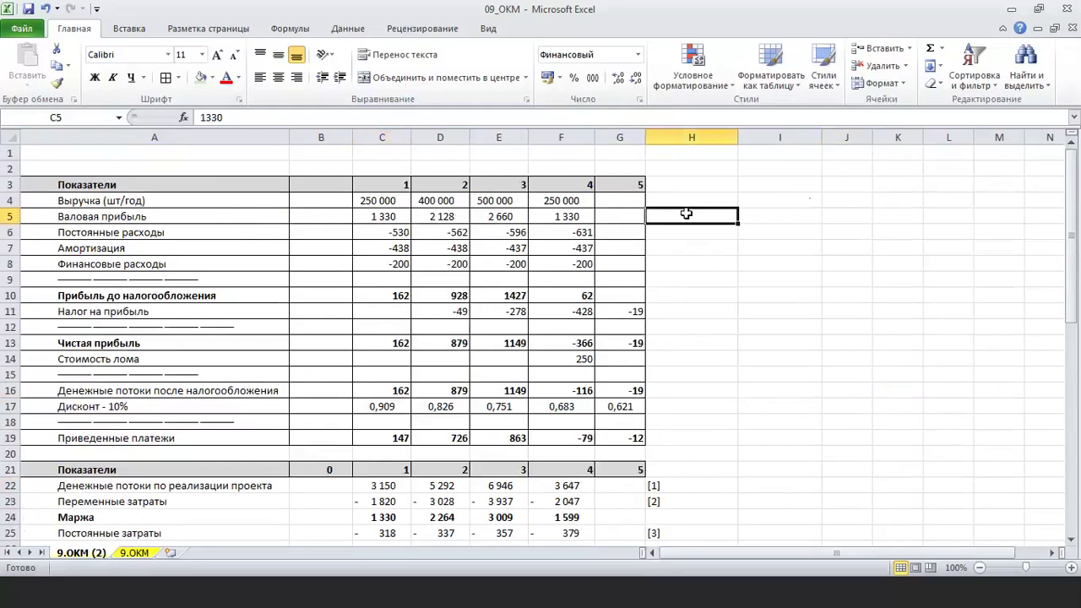
{"action": "type", "text": "В"}
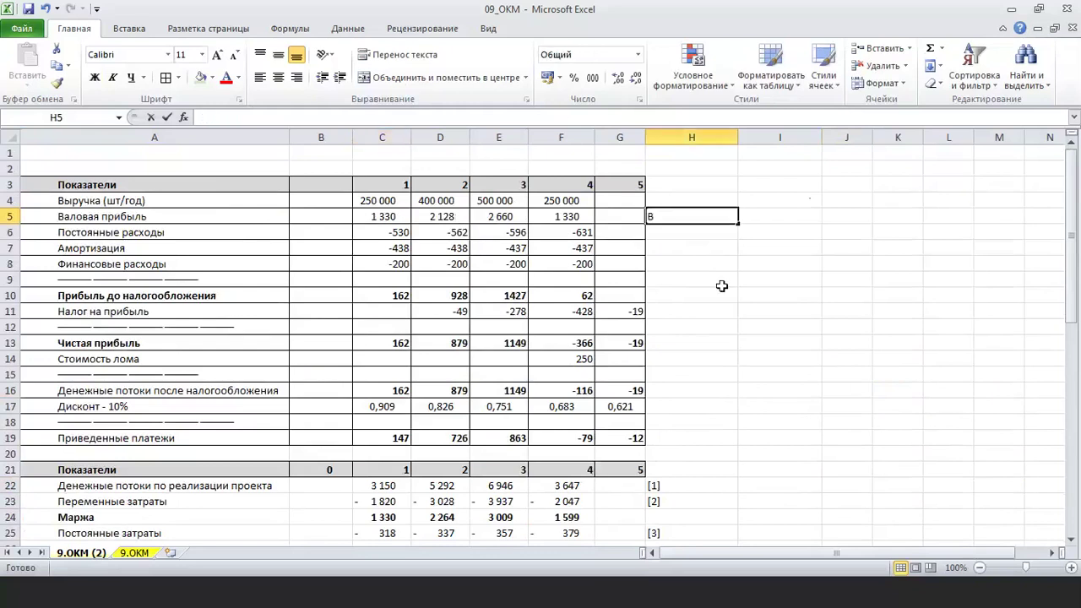
{"action": "type", "text": "аловая"}
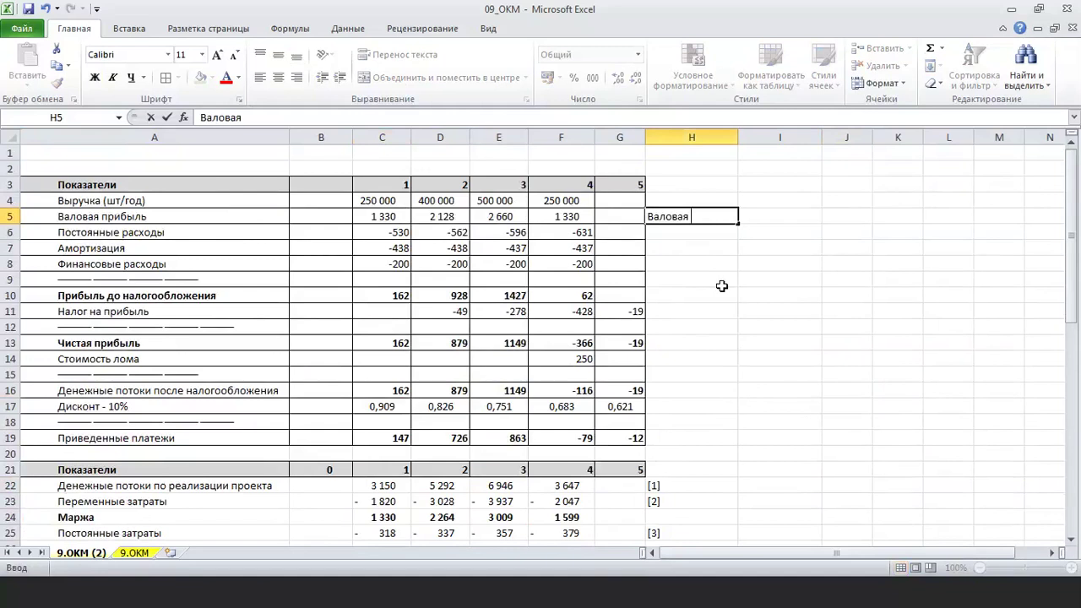
{"action": "type", "text": " прибыль оп"}
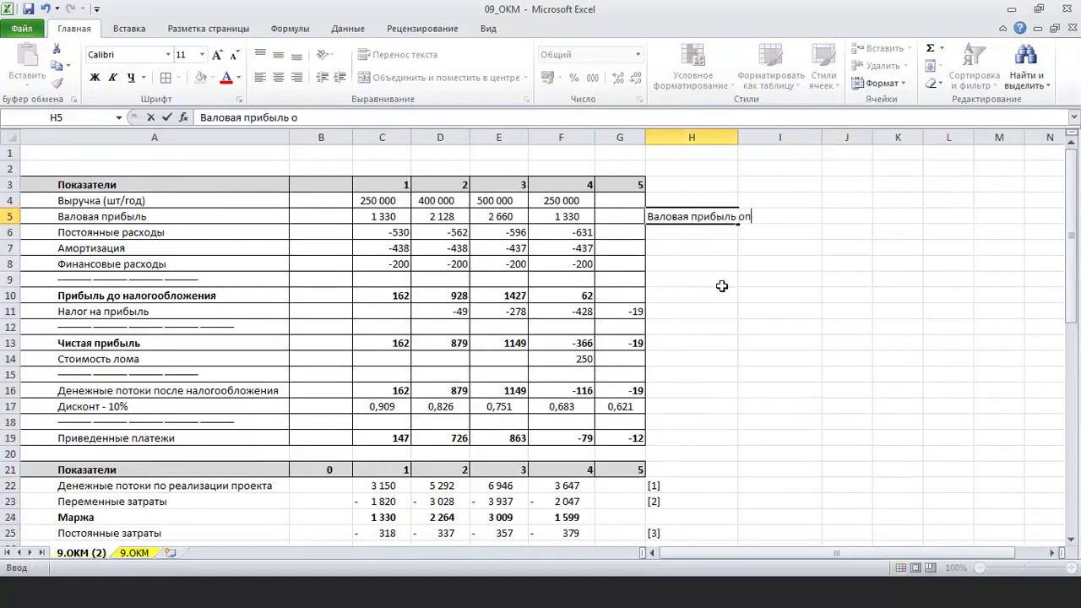
{"action": "type", "text": "ределена "}
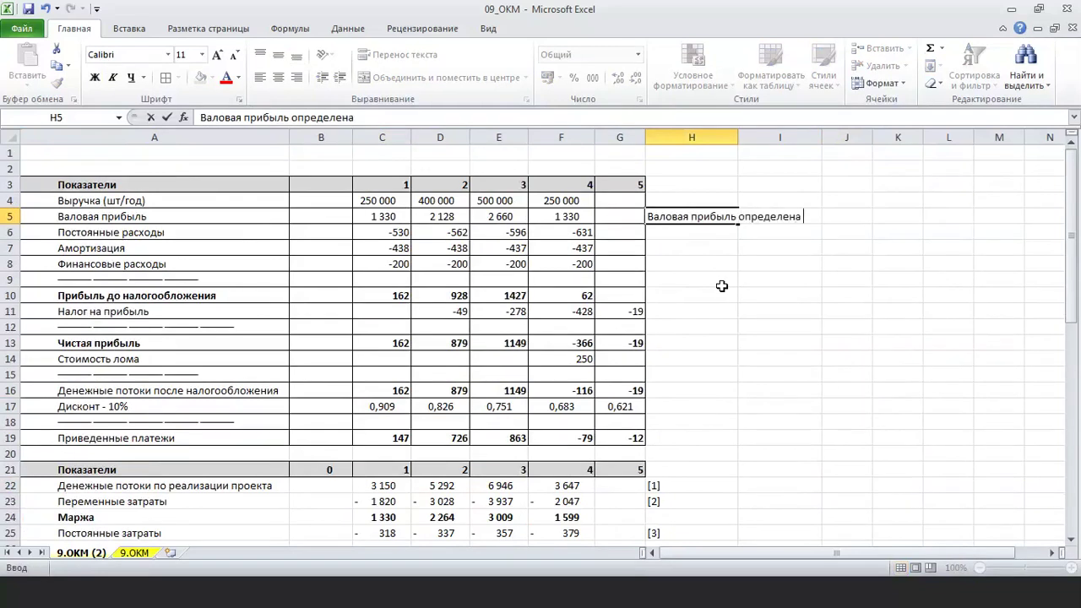
{"action": "type", "text": "неправиль"}
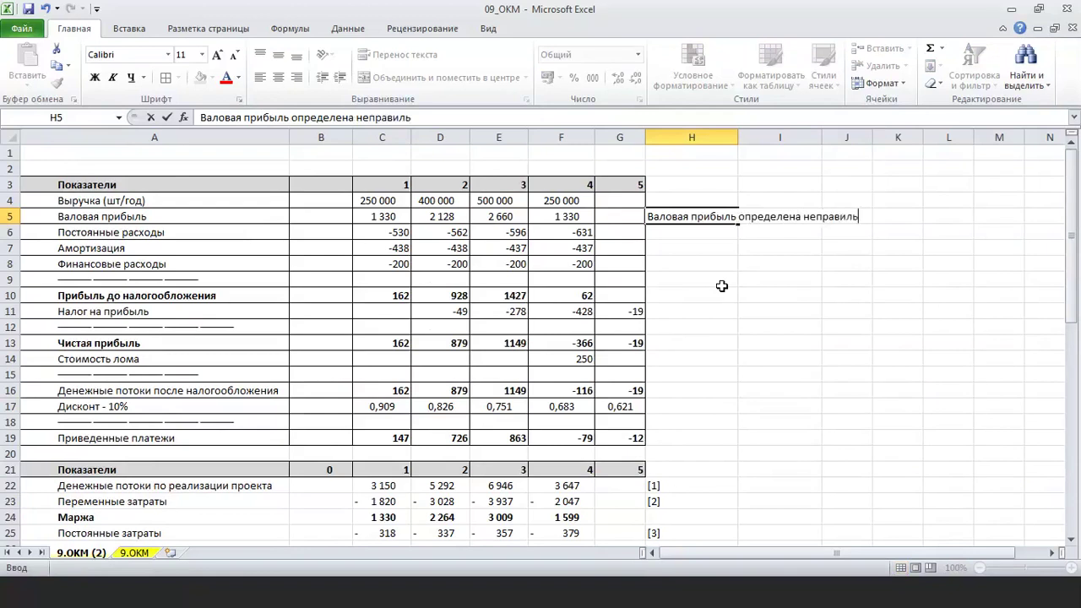
{"action": "type", "text": "но"}
{"action": "left_click", "coordinate": [752, 303]}
Step: Review the recalculated tables below and enter the note "Нерелевантные расходы включены в расчет" in H6 beside the Постоянные расходы row
{"action": "scroll", "coordinate": [588, 326], "scroll_direction": "down", "scroll_amount": 6}
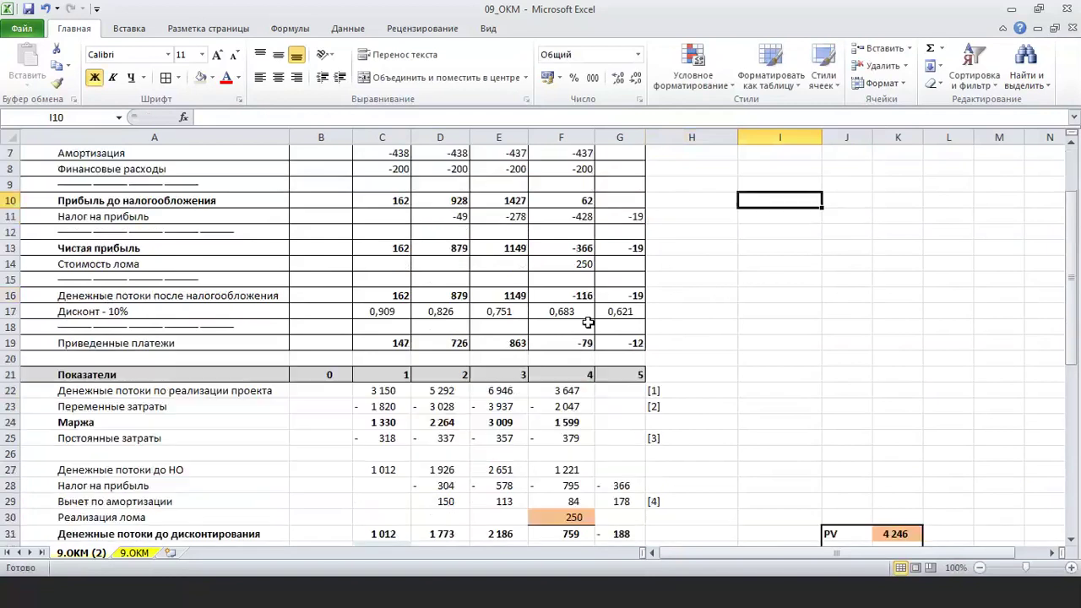
{"action": "scroll", "coordinate": [588, 325], "scroll_direction": "down", "scroll_amount": 2}
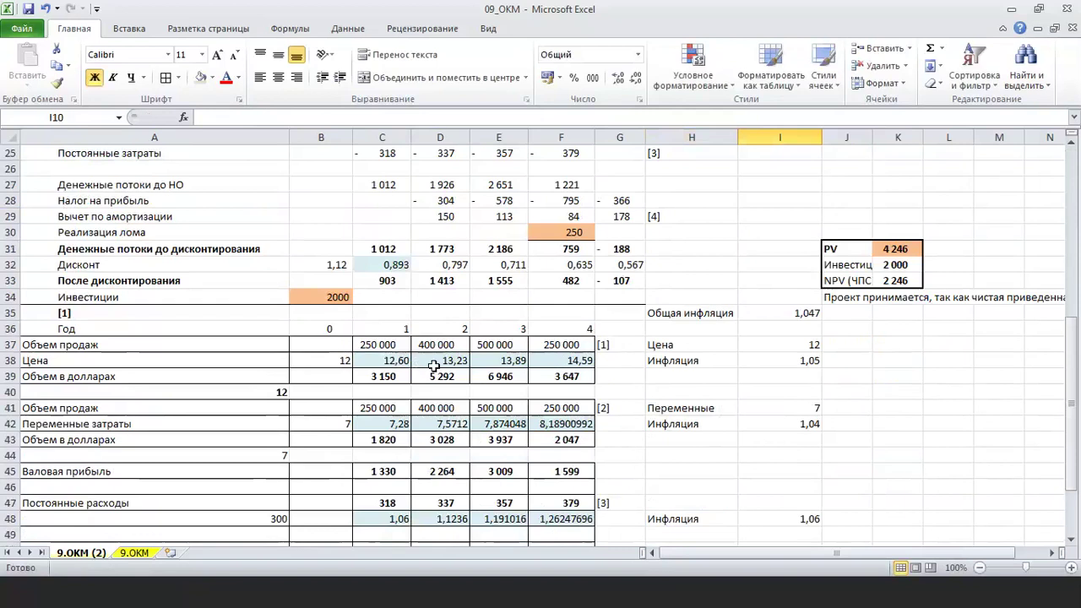
{"action": "scroll", "coordinate": [575, 338], "scroll_direction": "up", "scroll_amount": 8}
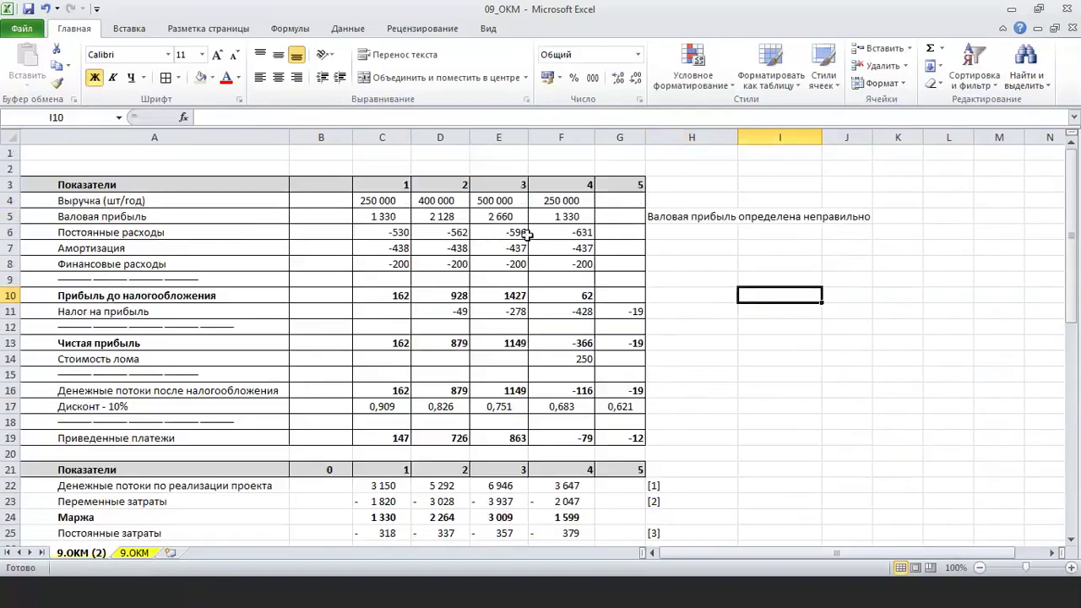
{"action": "left_click", "coordinate": [678, 217]}
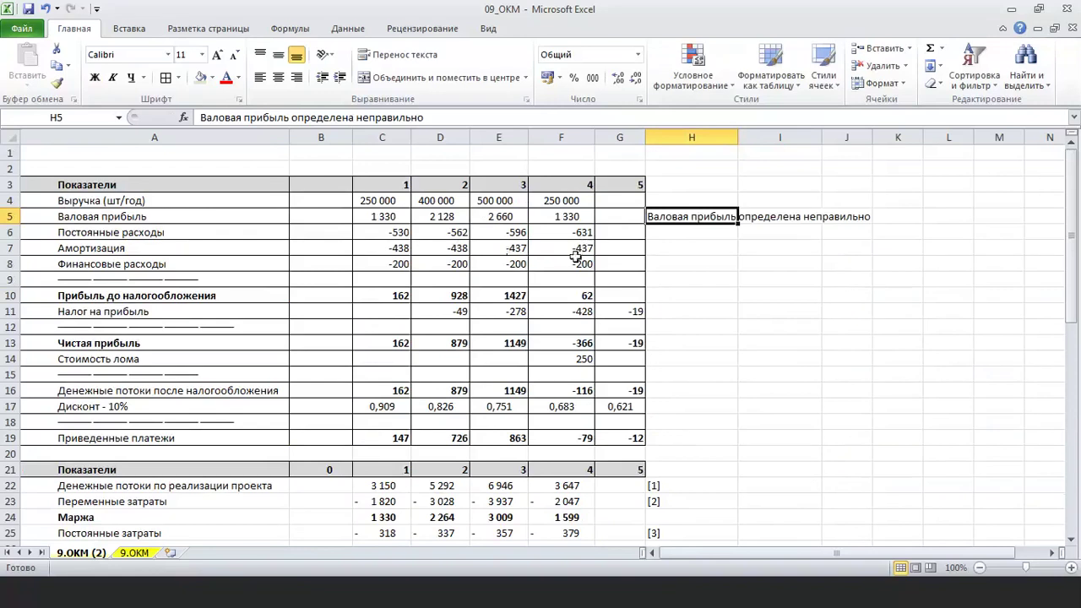
{"action": "left_click", "coordinate": [685, 234]}
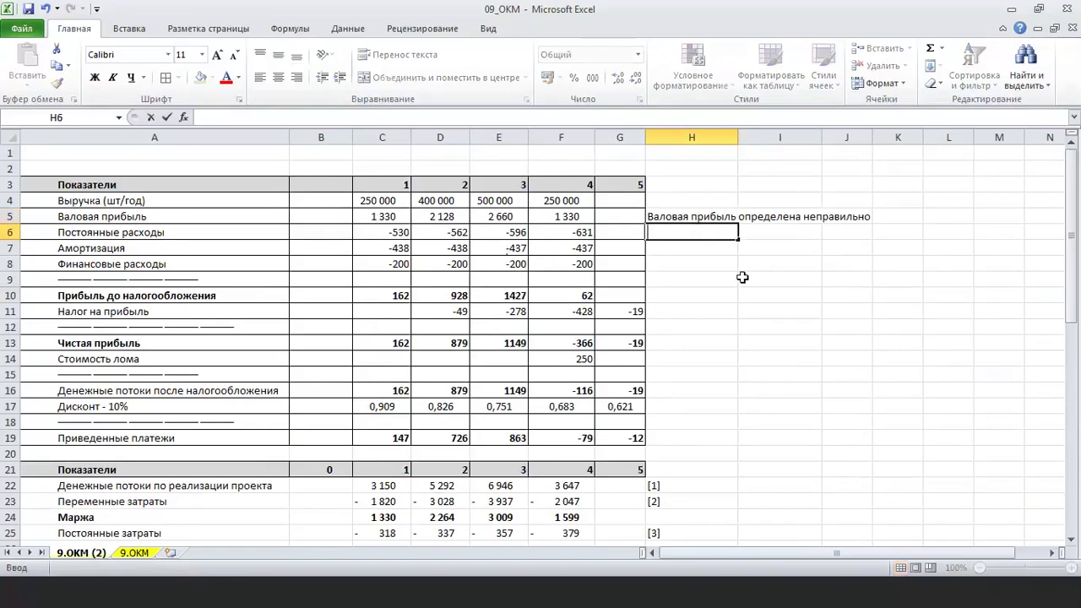
{"action": "type", "text": "Нерелевантные расх"}
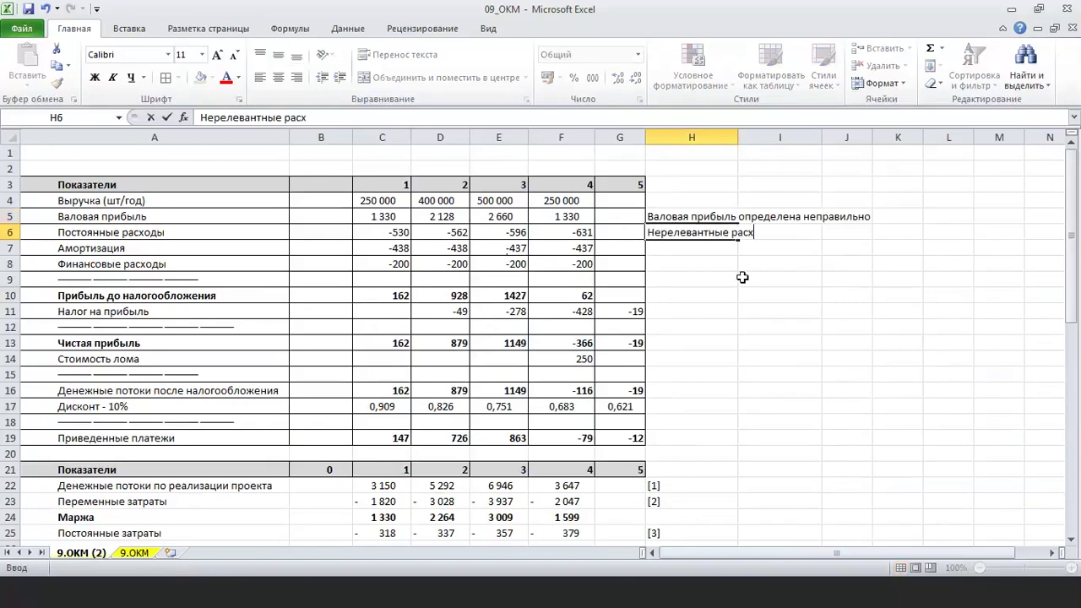
{"action": "type", "text": "оды включены в расч"}
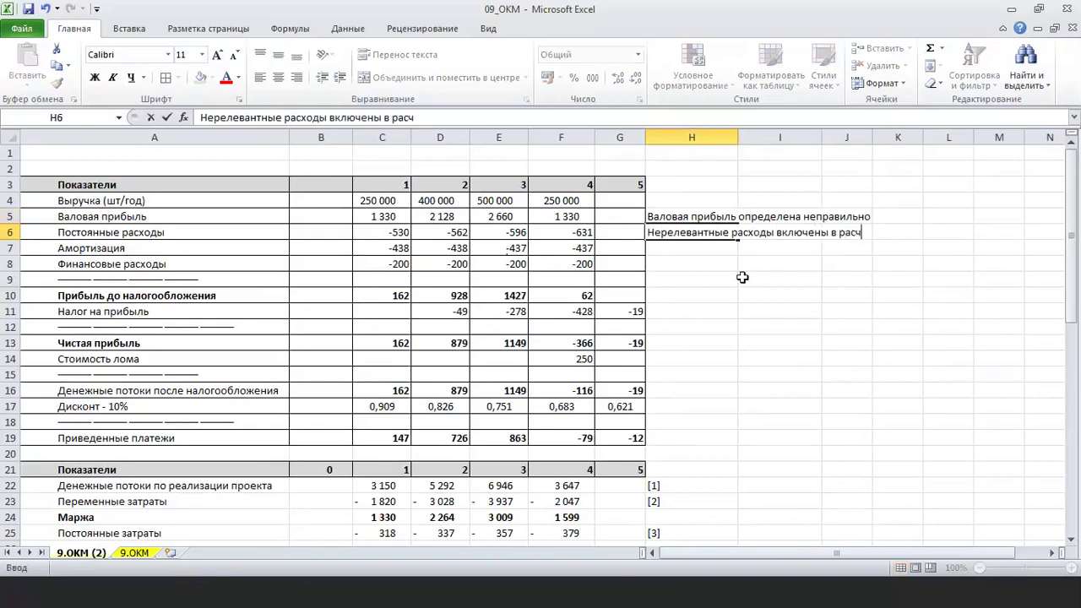
{"action": "type", "text": "ет"}
{"action": "left_click", "coordinate": [701, 290]}
Step: Enter the note "не следует учитывать в инвест.проекте" in H7 beside the Амортизация row
{"action": "left_click", "coordinate": [684, 246]}
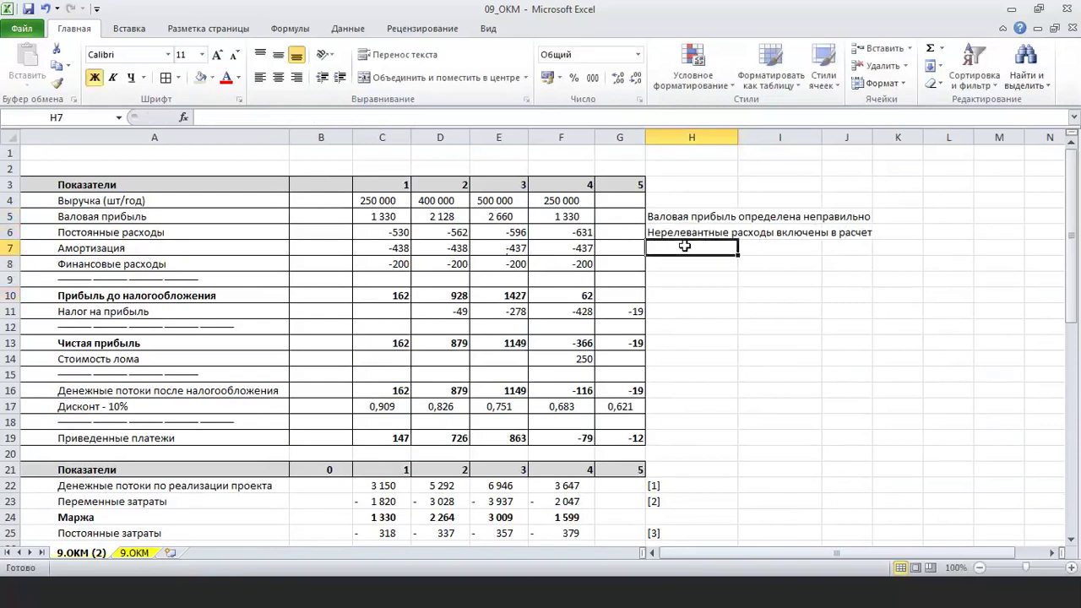
{"action": "type", "text": "не след"}
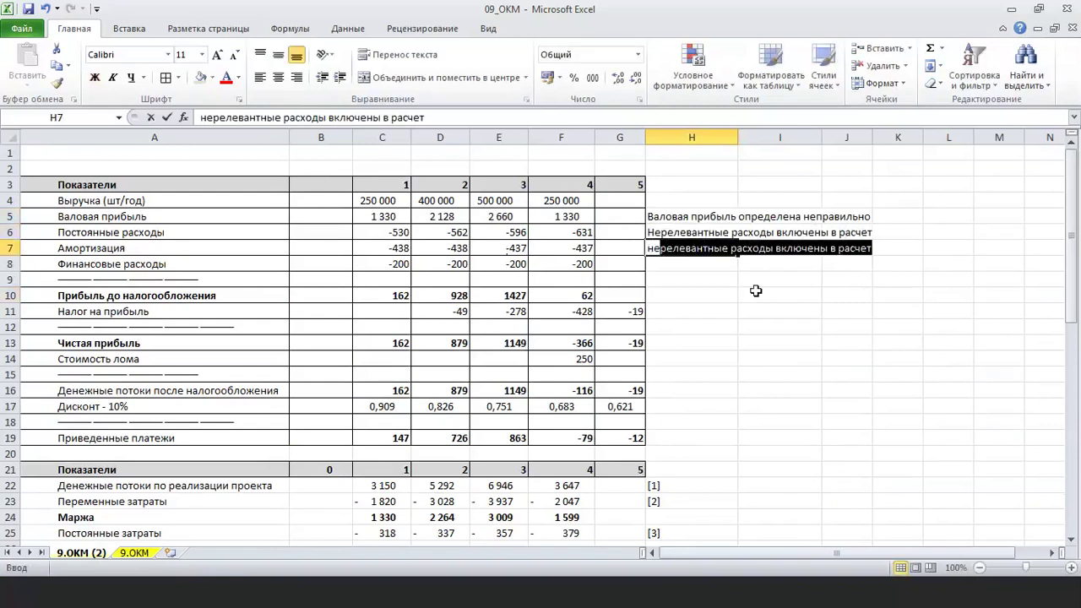
{"action": "type", "text": "ует учитывать"}
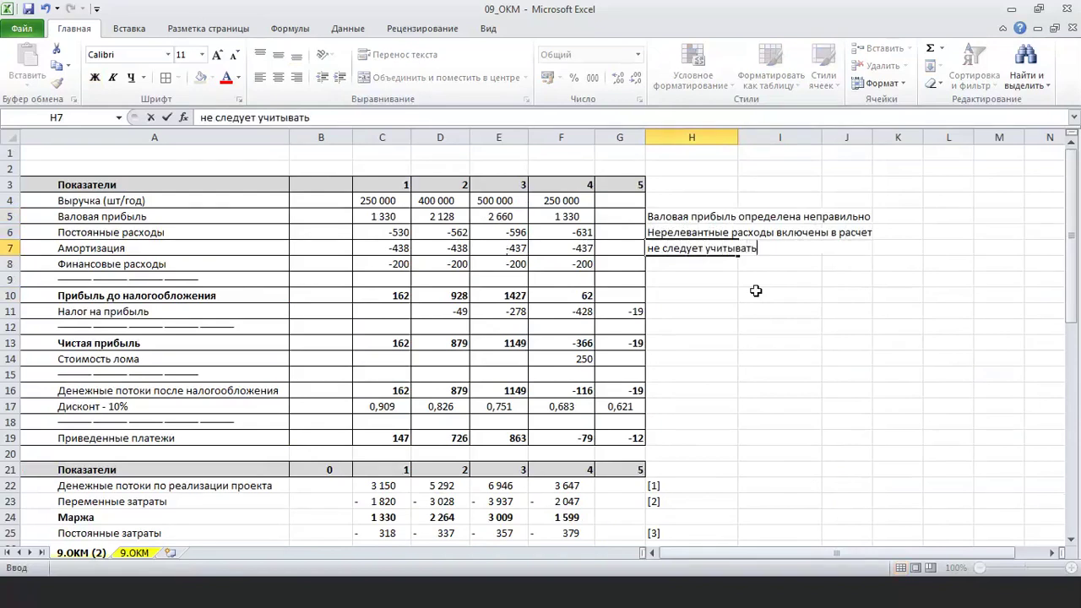
{"action": "type", "text": " в инвест.проекте"}
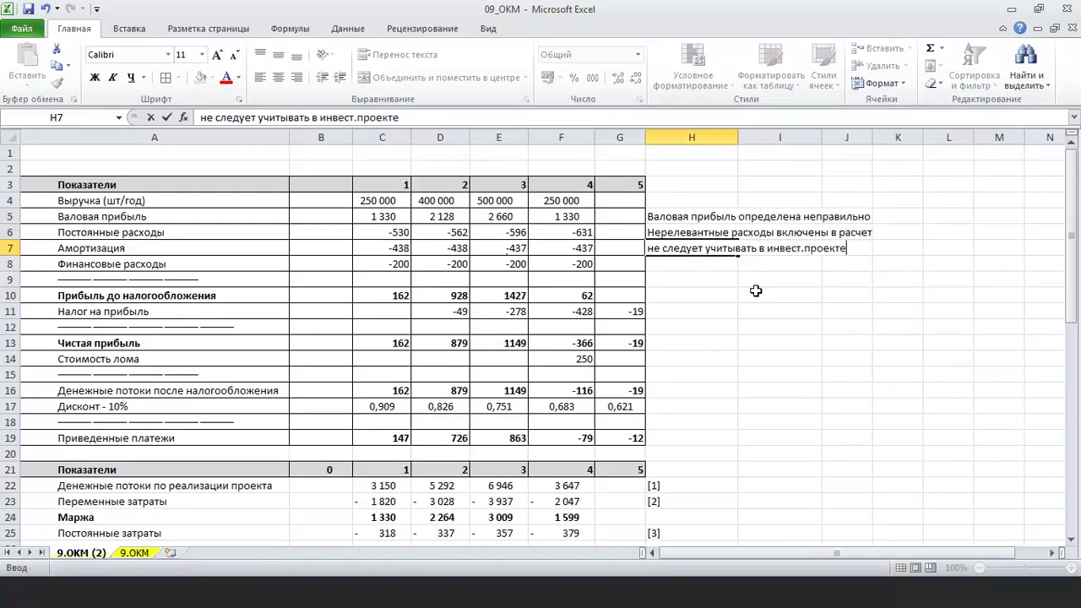
{"action": "left_click", "coordinate": [681, 294]}
Step: Enter the note "не следует учитывать отдельной строкой, она заложена в ставку дисконтирования" in H8 beside the Финансовые расходы row
{"action": "left_click", "coordinate": [664, 260]}
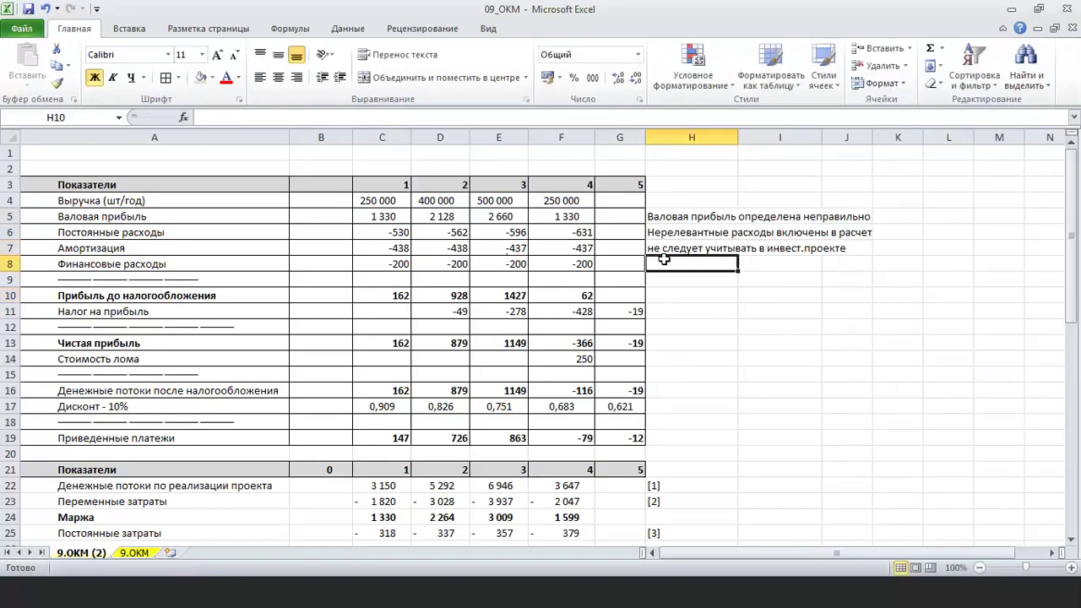
{"action": "type", "text": "н"}
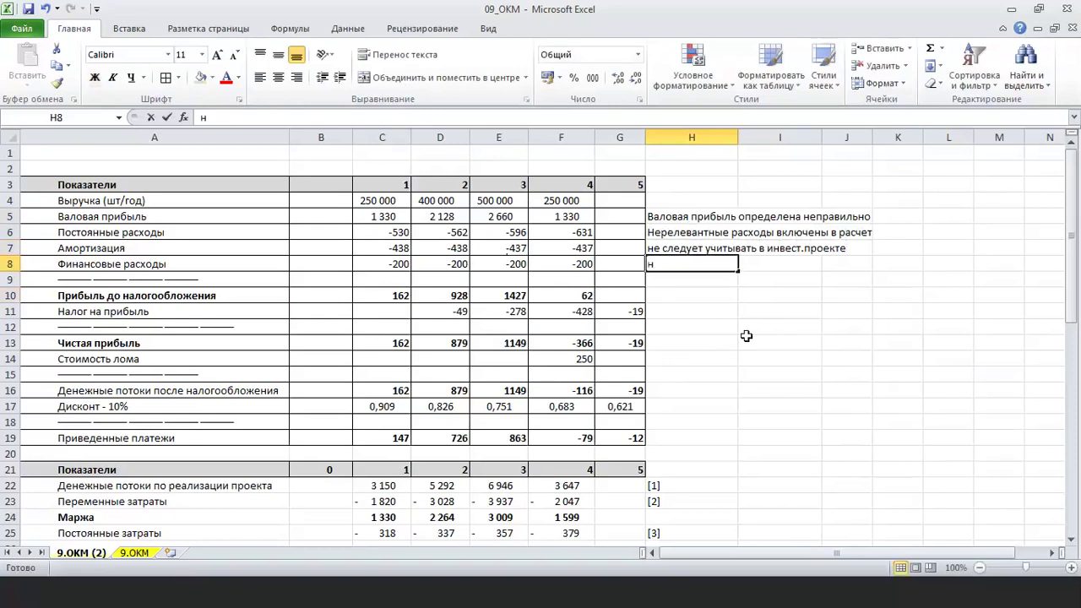
{"action": "type", "text": "е следует учиты"}
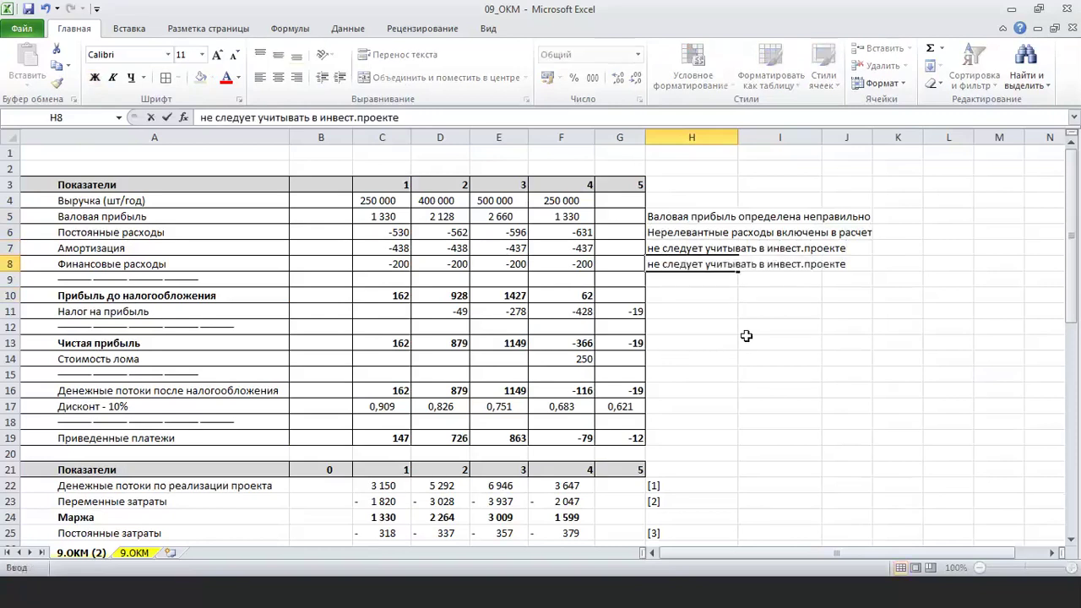
{"action": "type", "text": "ва"}
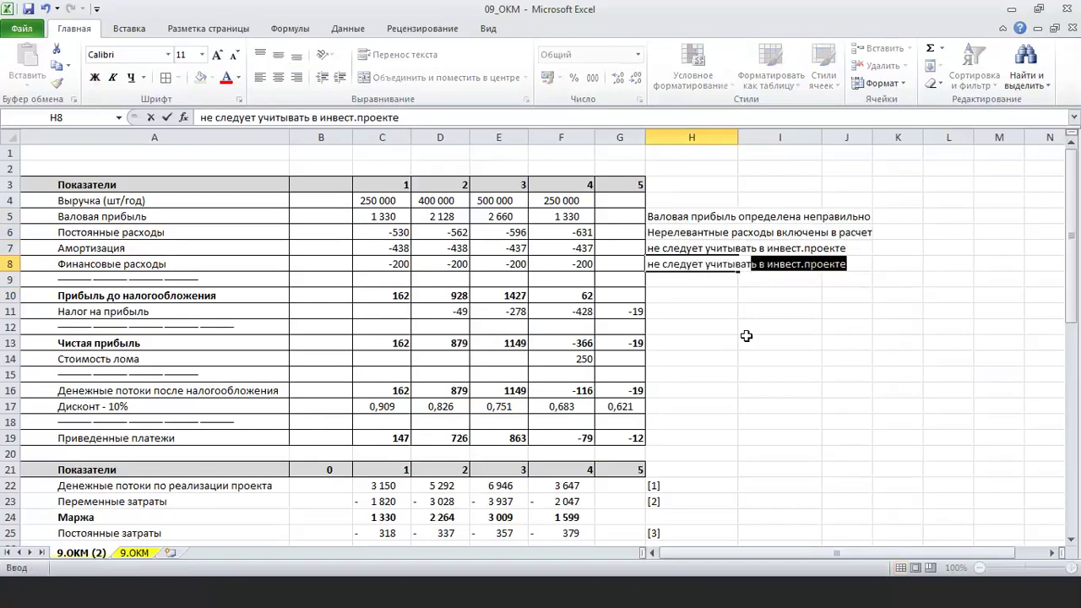
{"action": "type", "text": "ть отдельной "}
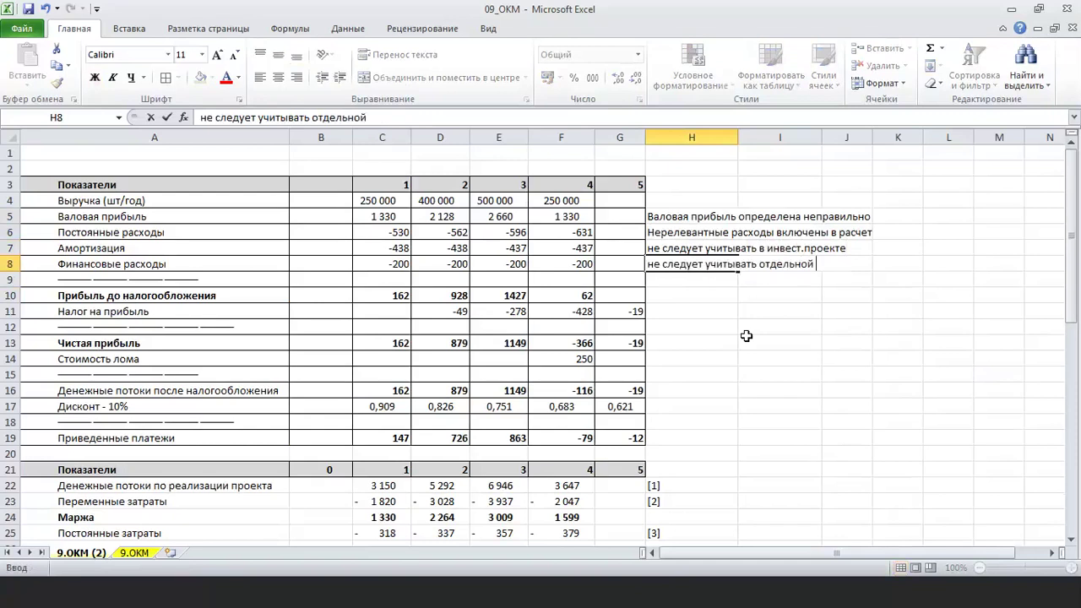
{"action": "type", "text": "строкой, она залож"}
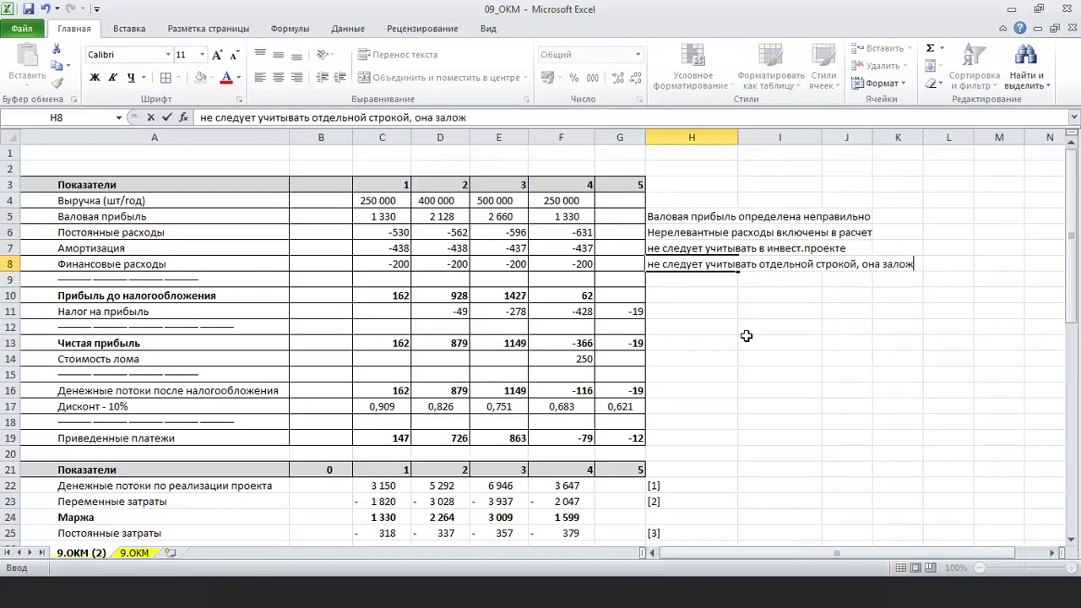
{"action": "type", "text": "ена в став"}
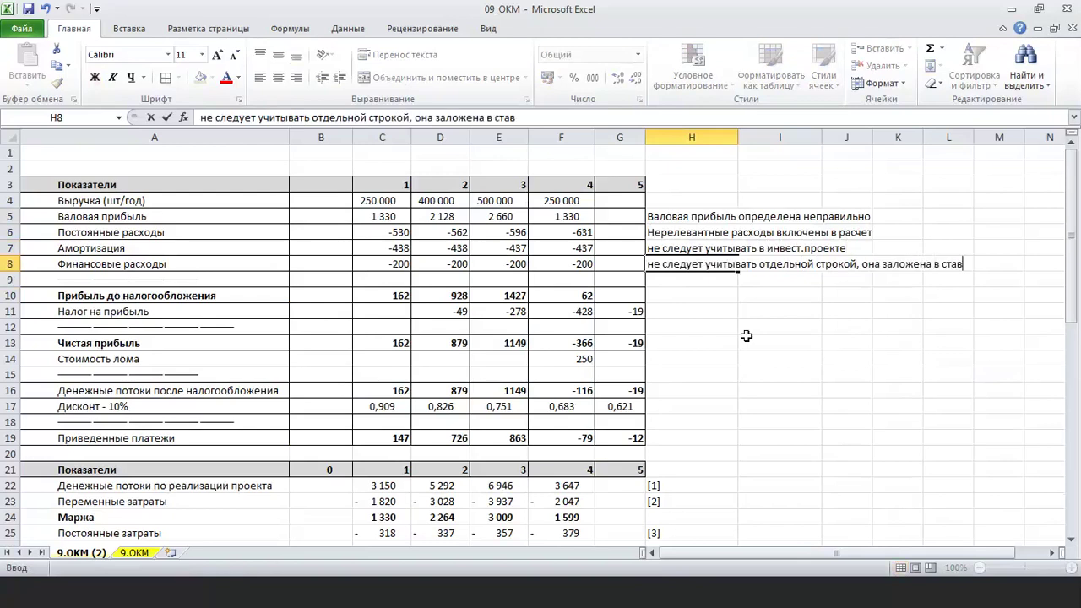
{"action": "type", "text": "ку дисконт"}
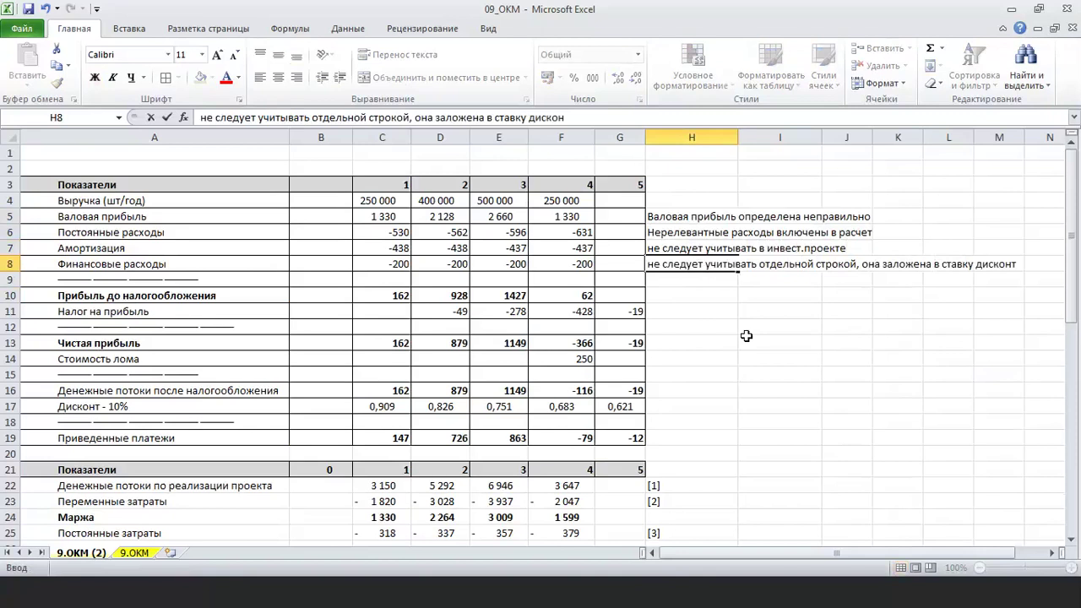
{"action": "type", "text": "ирования"}
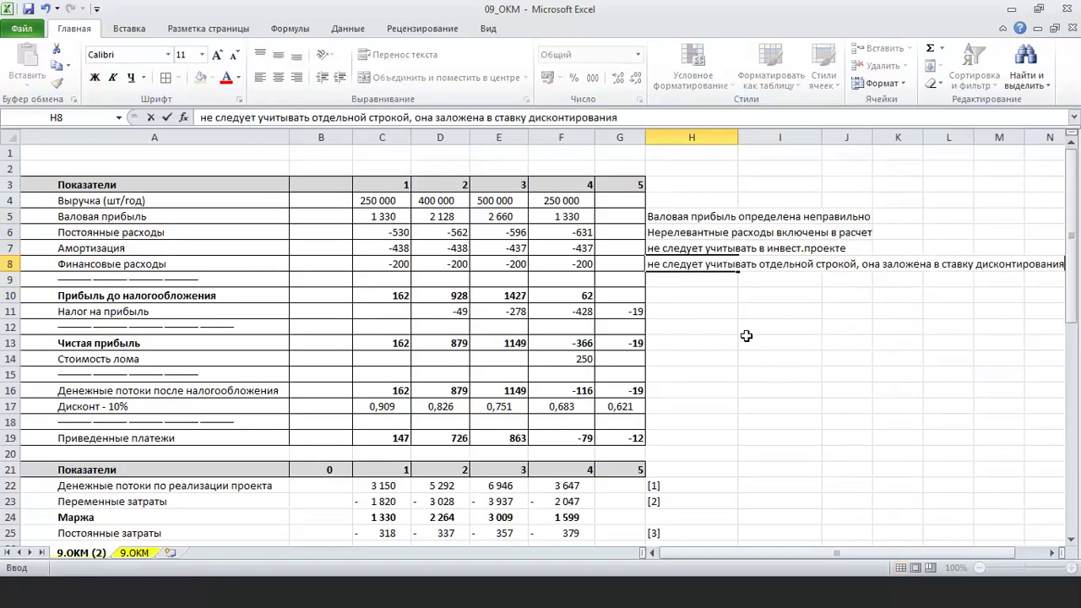
{"action": "left_click", "coordinate": [738, 313]}
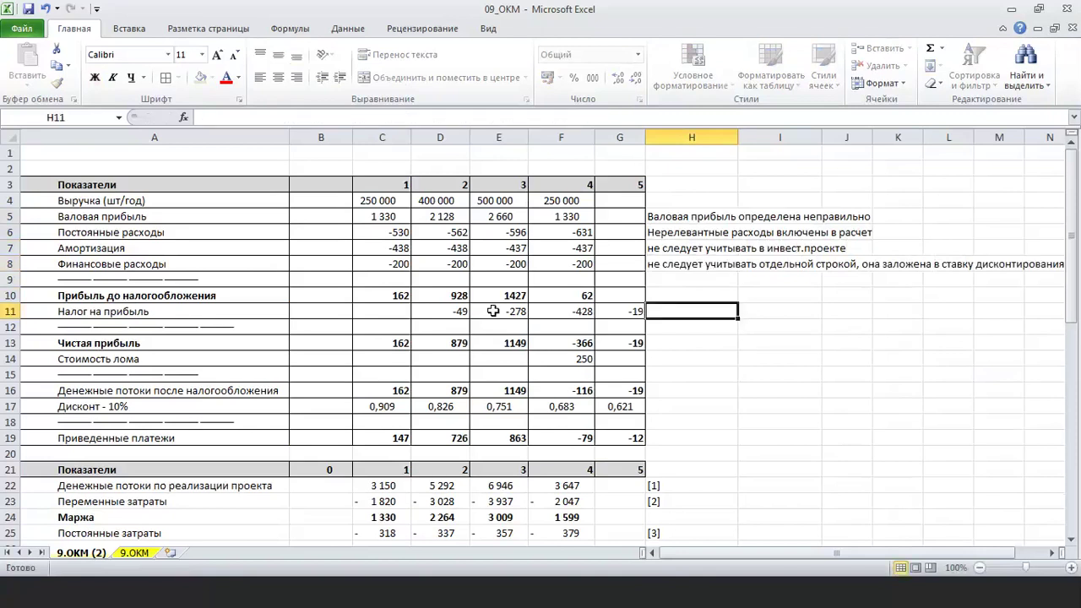
Step: Check the Налог на прибыль row by calculating =C10*30% in D12, filling it across to G12, and clearing the check cells
{"action": "left_click", "coordinate": [461, 314]}
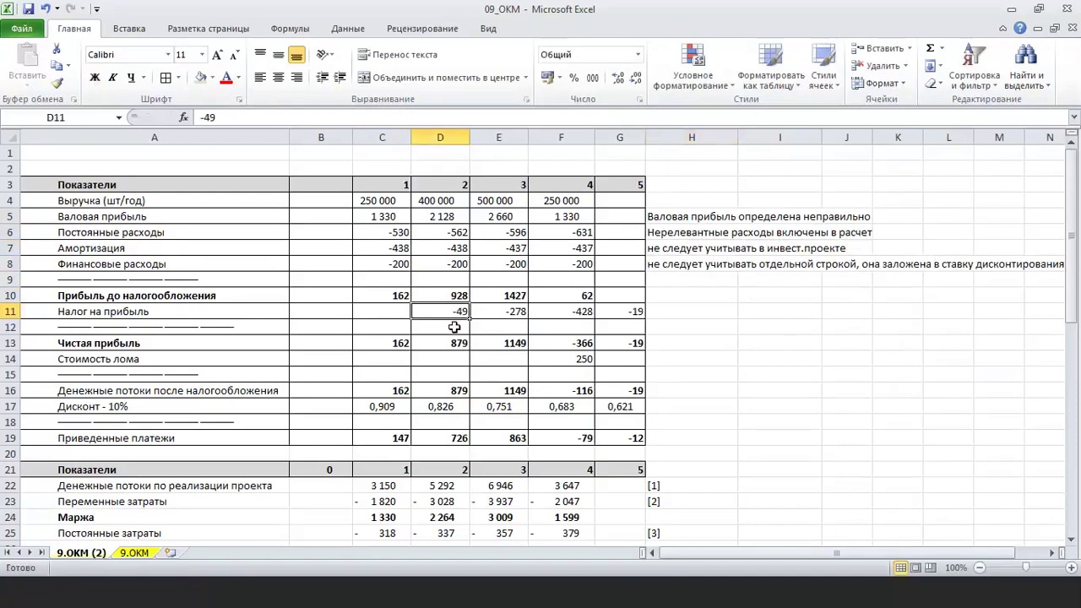
{"action": "key", "text": "Down"}
{"action": "type", "text": "="}
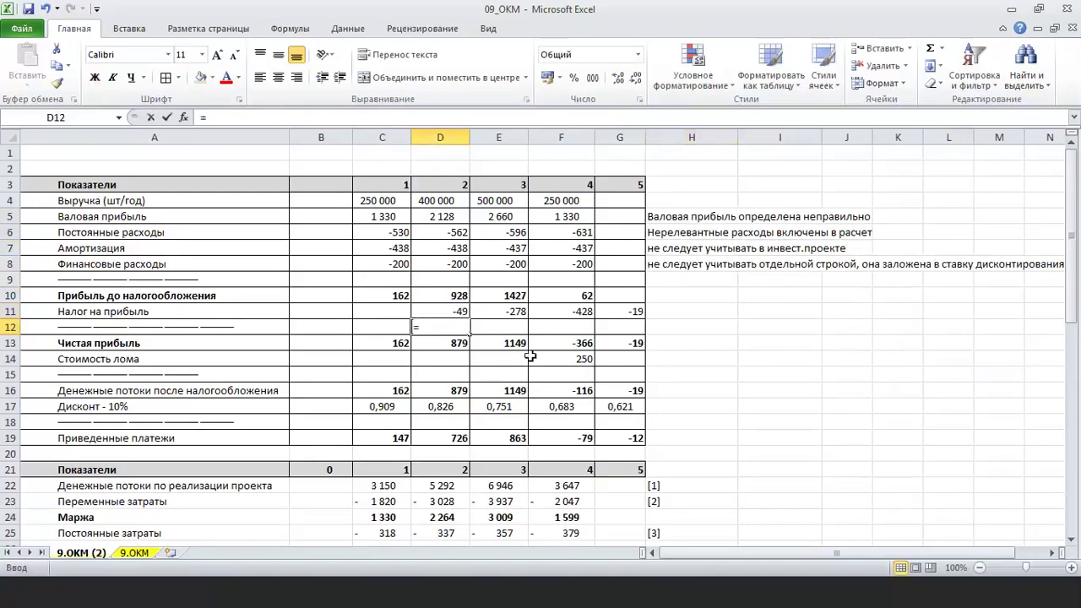
{"action": "left_click", "coordinate": [380, 296]}
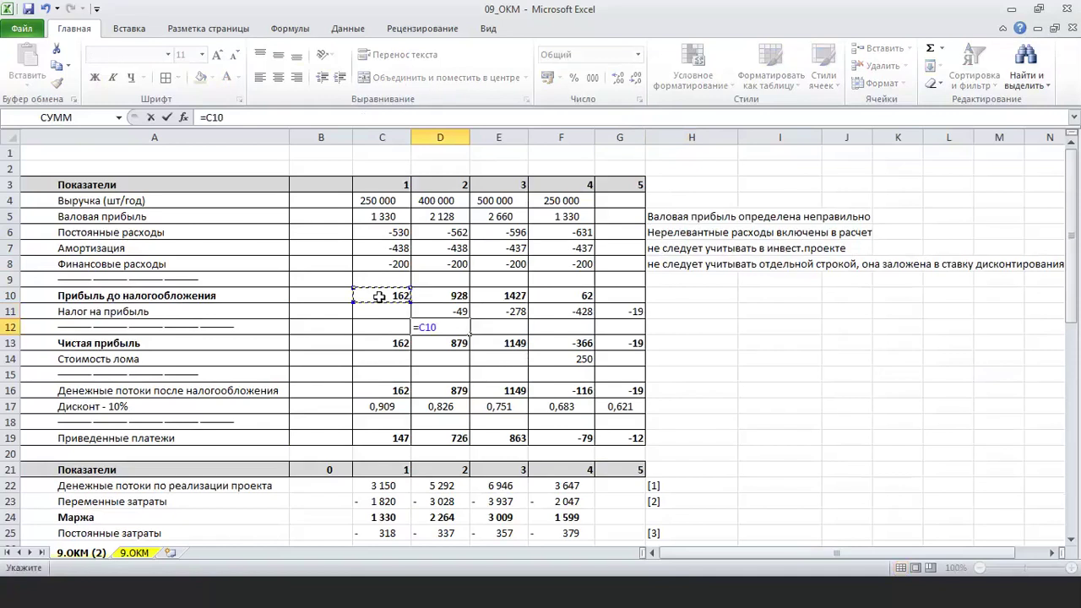
{"action": "type", "text": "*30%"}
{"action": "key", "text": "Return"}
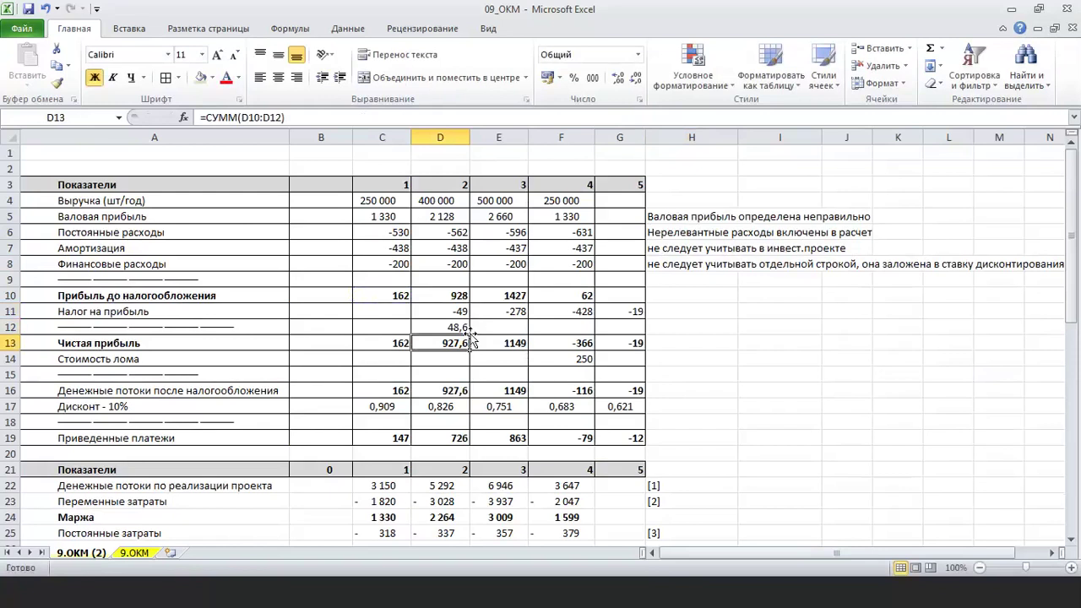
{"action": "left_click", "coordinate": [465, 329]}
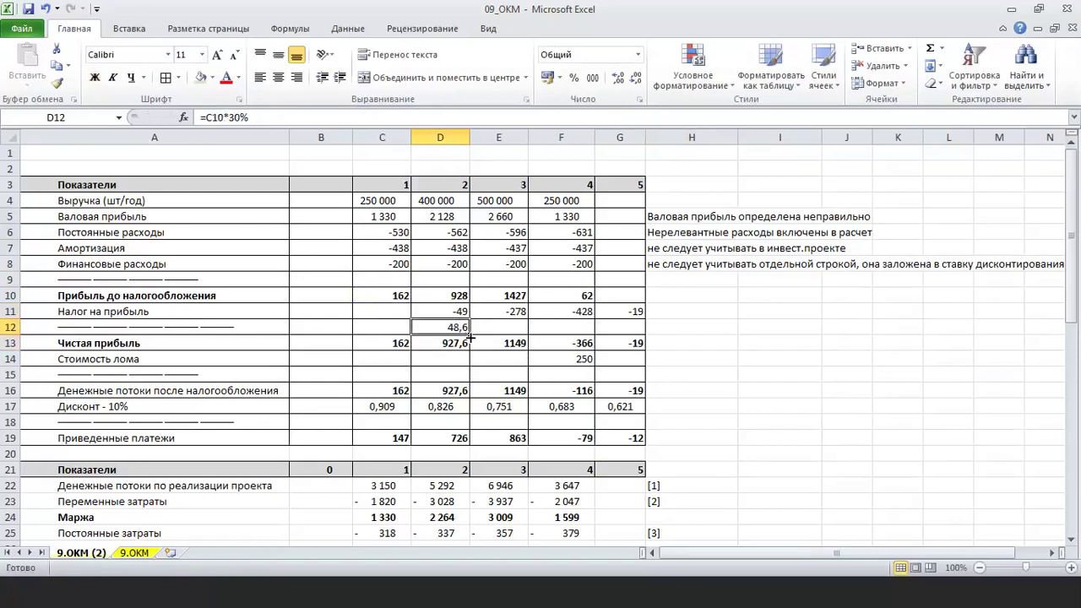
{"action": "left_click_drag", "start_coordinate": [470, 337], "coordinate": [640, 330]}
{"action": "key", "text": "Delete"}
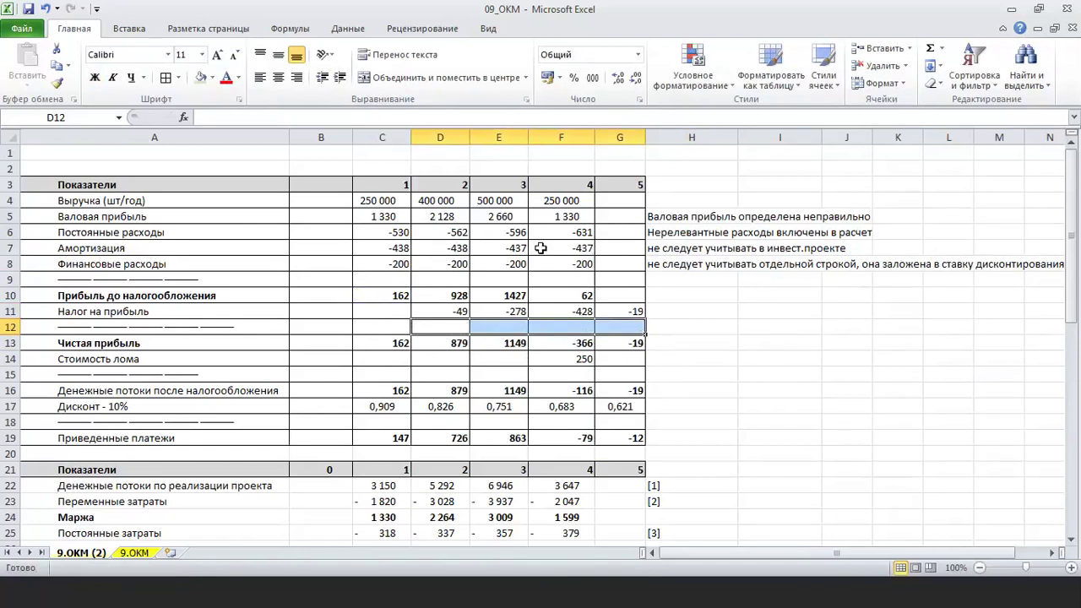
Step: Enter the note "налог на прибыль рассчитан неверно, и налоговый вычет учтен линейным способом - а нужно уменьшаемого остатка" in H11 beside the Налог на прибыль row
{"action": "left_click", "coordinate": [681, 310]}
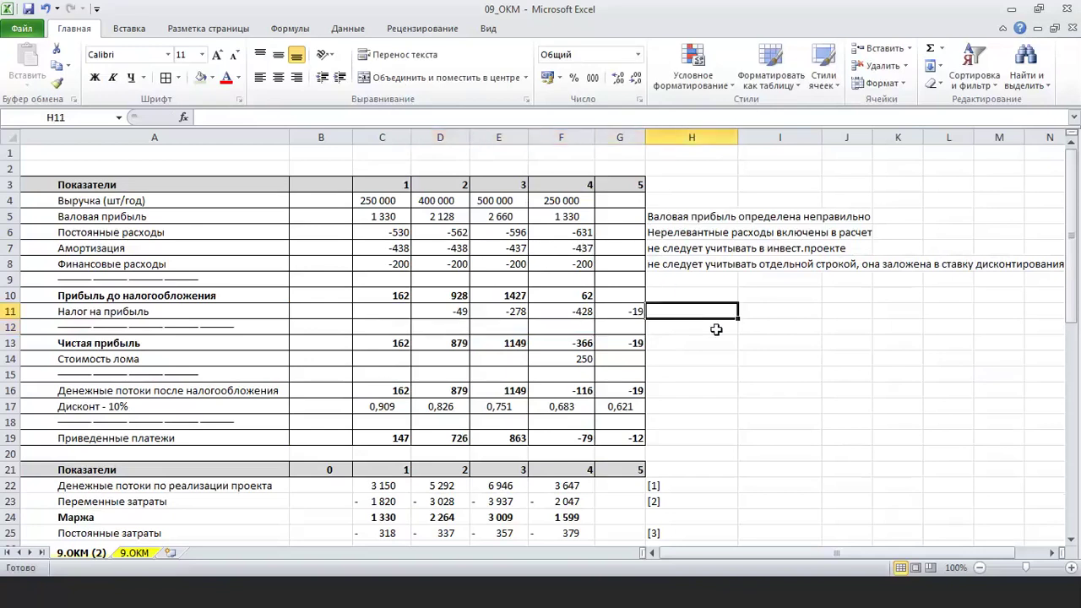
{"action": "type", "text": "налог"}
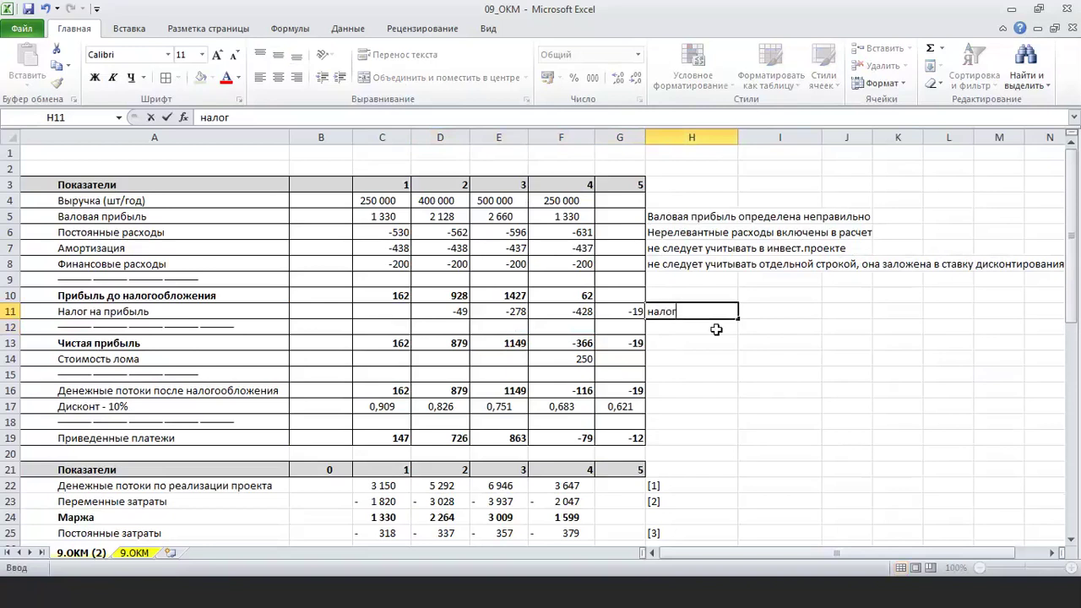
{"action": "type", "text": " на прибыль"}
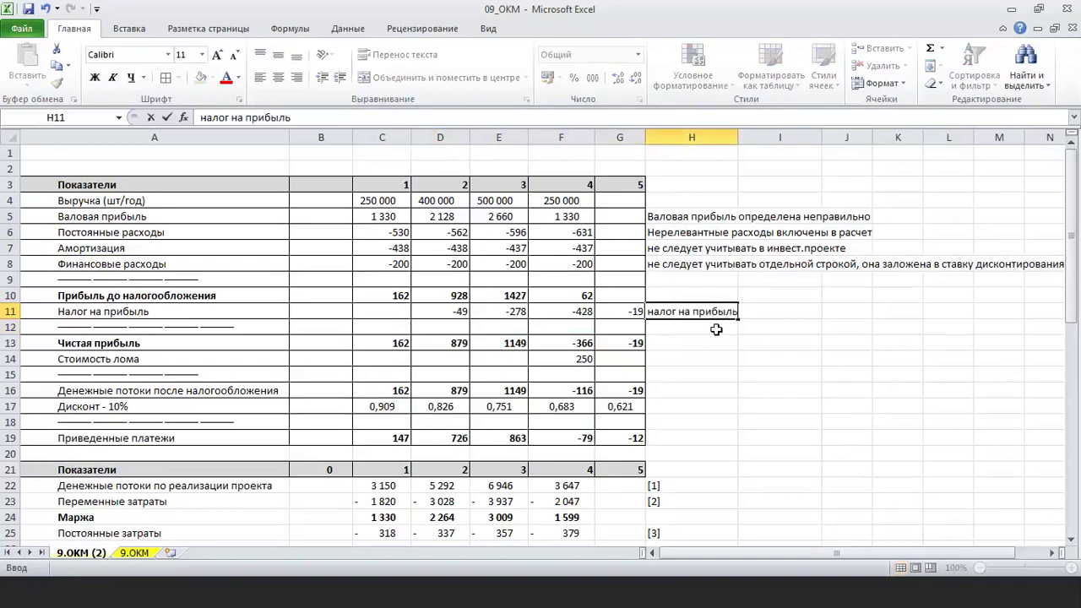
{"action": "type", "text": " рассчи­тан неверно"}
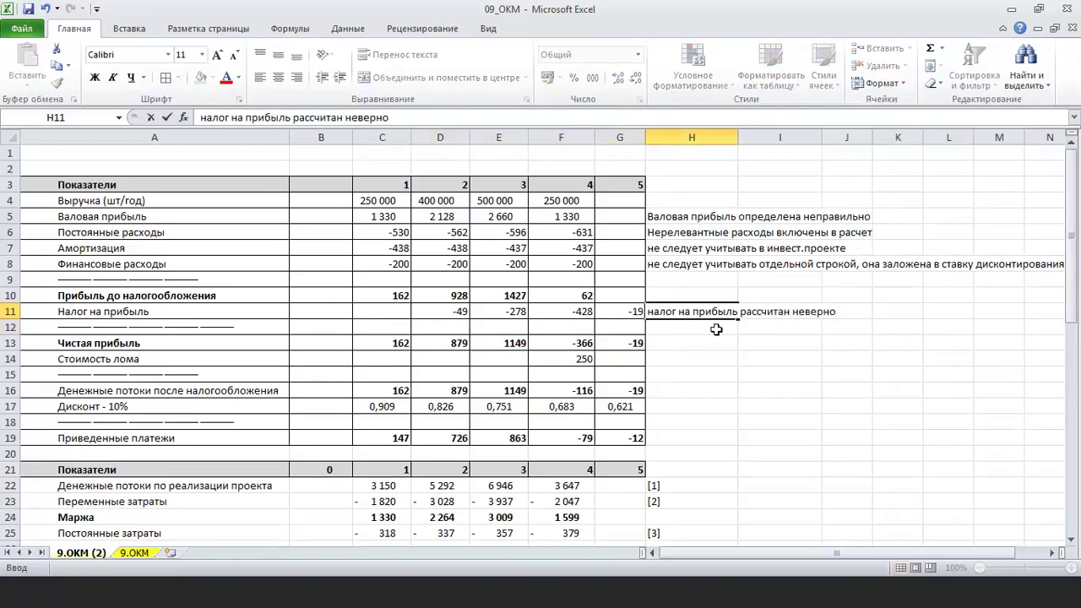
{"action": "type", "text": ", и налоговый вычет учтен линейным спос"}
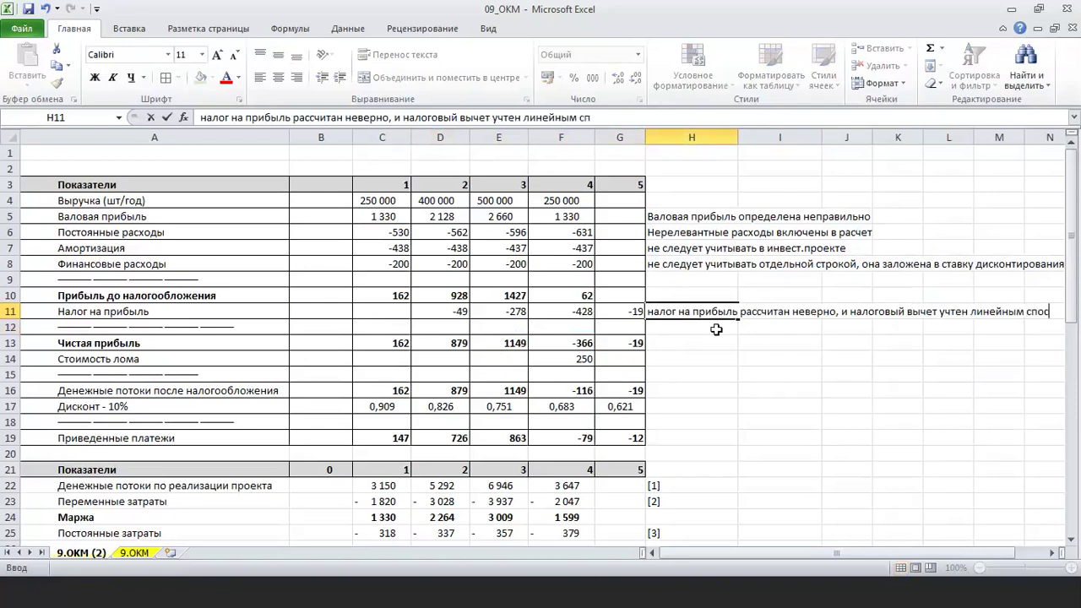
{"action": "type", "text": "обом "}
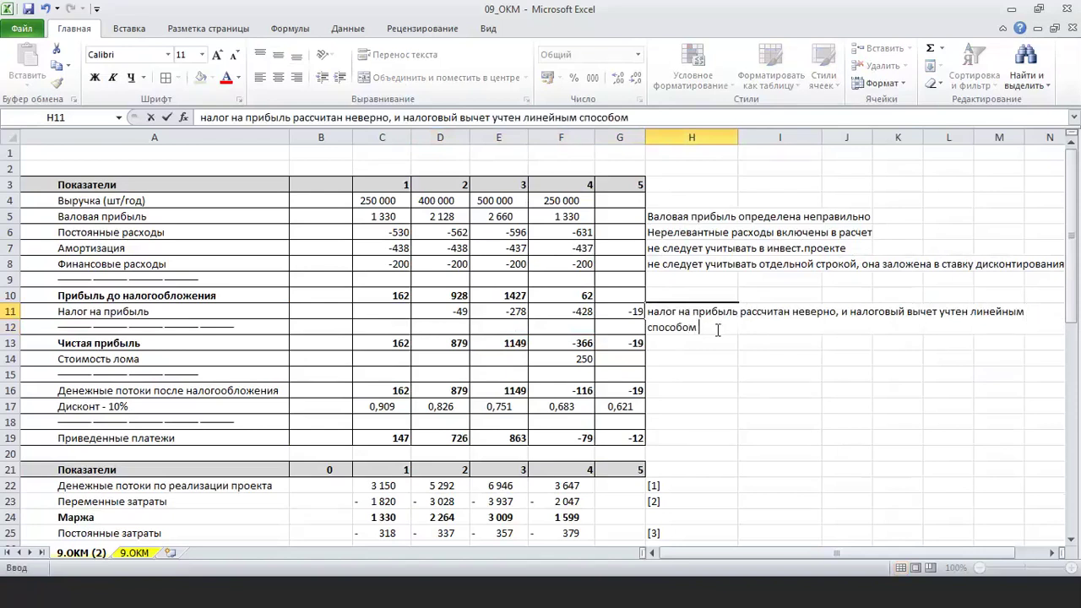
{"action": "type", "text": "- а нужно уменьшае"}
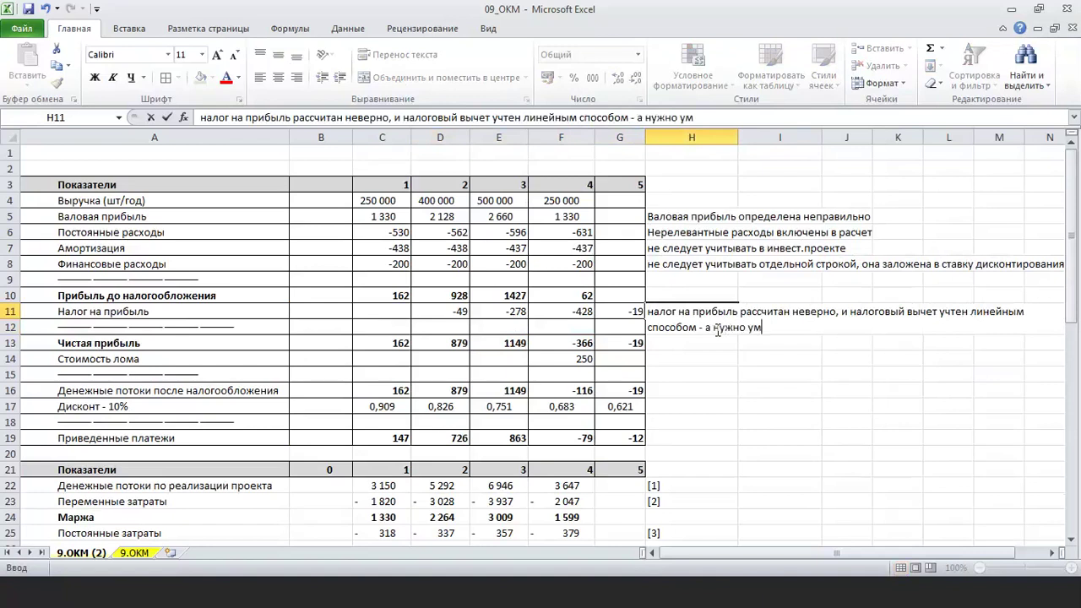
{"action": "type", "text": "го остатка"}
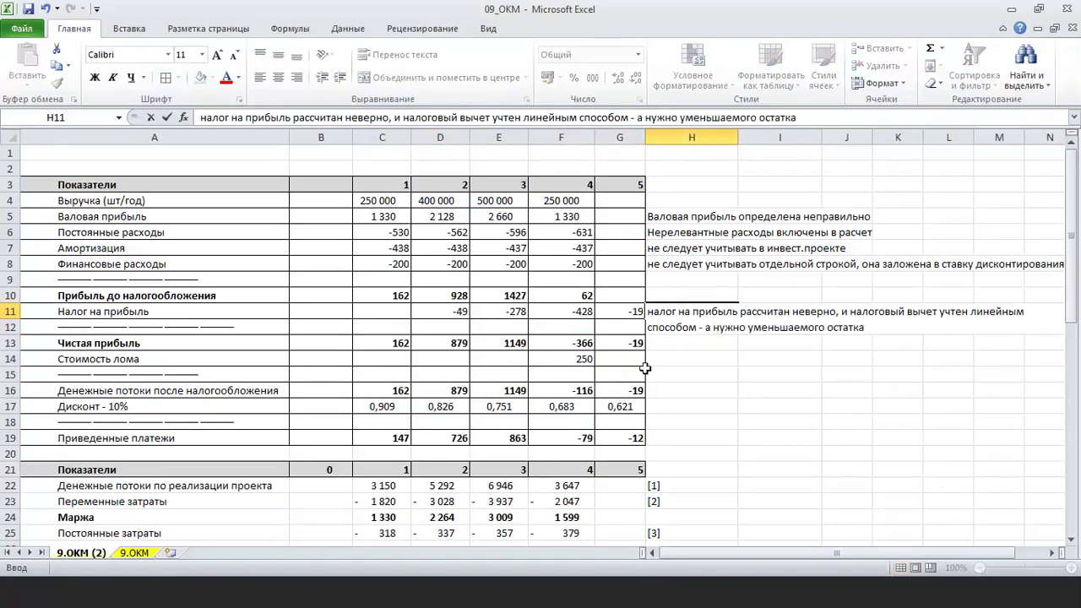
{"action": "left_click", "coordinate": [689, 362]}
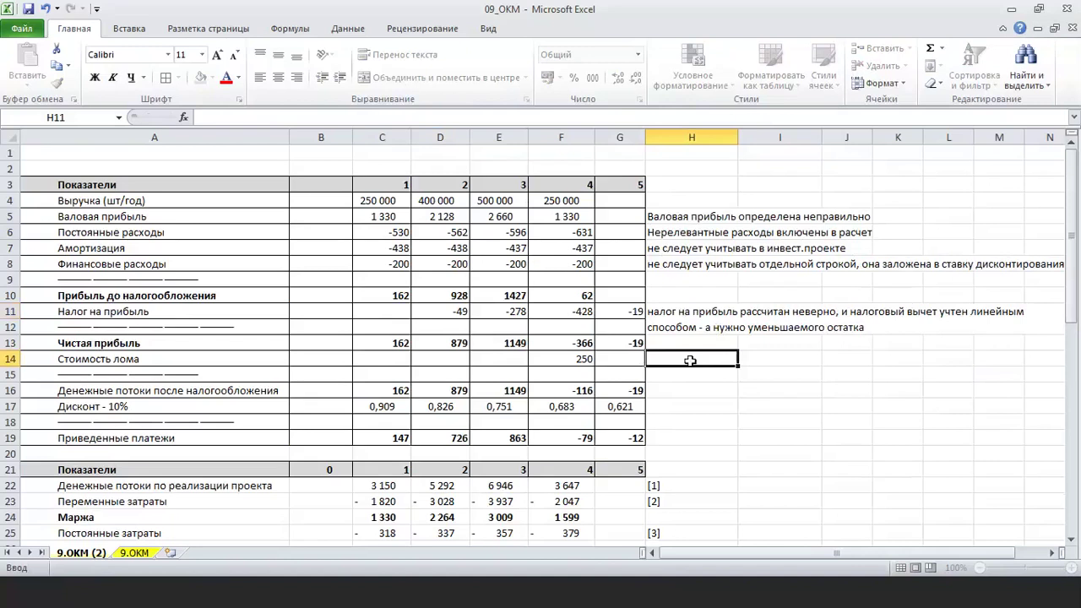
Step: Check the Стоимость лома value in F14 and enter the note "ставка дисконтирования некорректна" in H17 beside the Дисконт - 10% row
{"action": "left_click", "coordinate": [571, 361]}
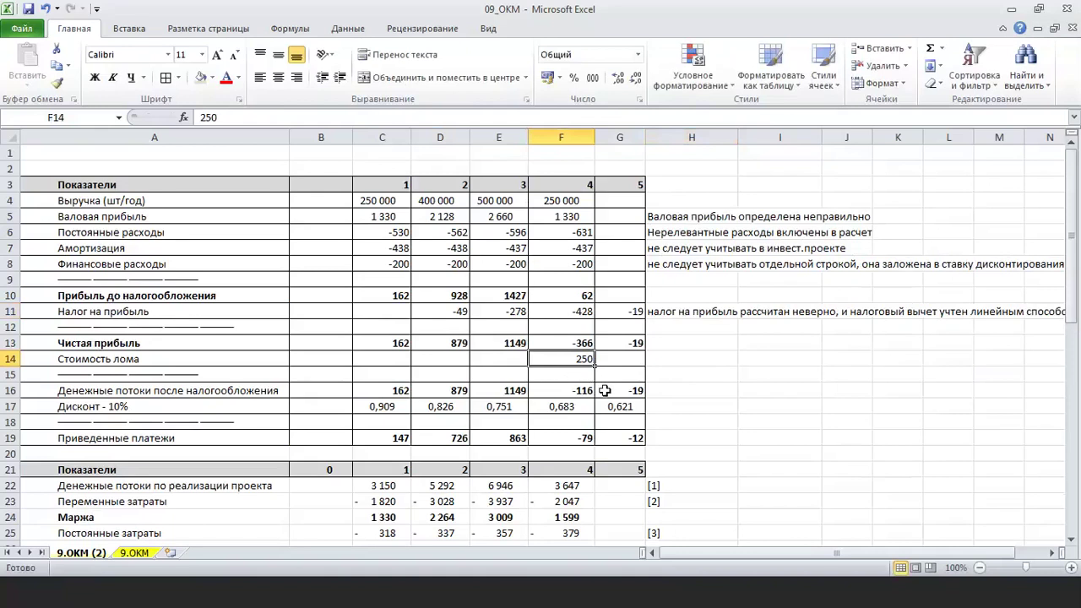
{"action": "scroll", "coordinate": [605, 390], "scroll_direction": "down", "scroll_amount": 1}
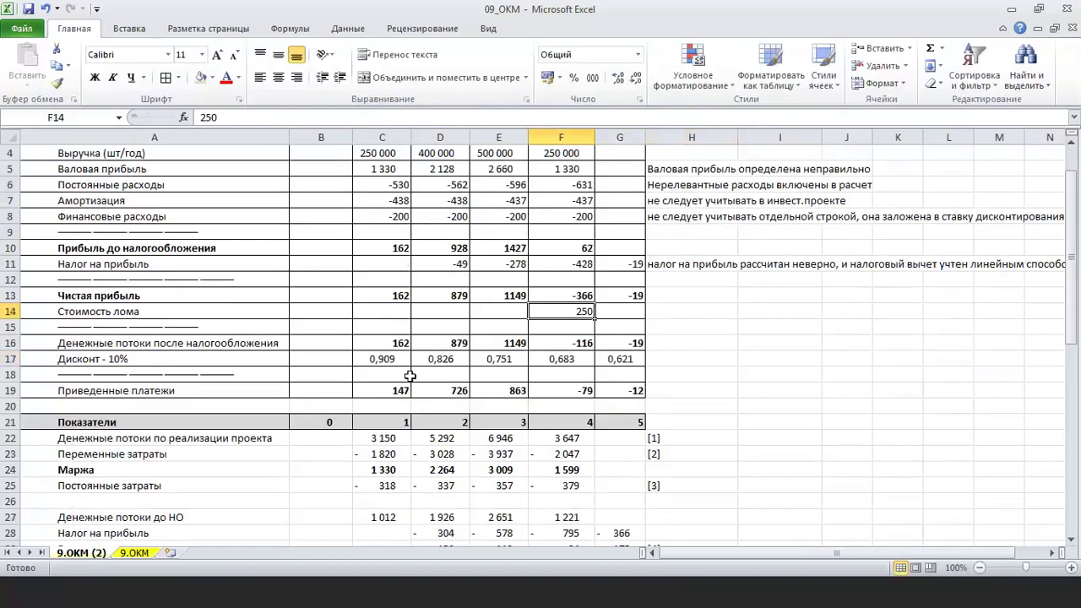
{"action": "left_click", "coordinate": [688, 361]}
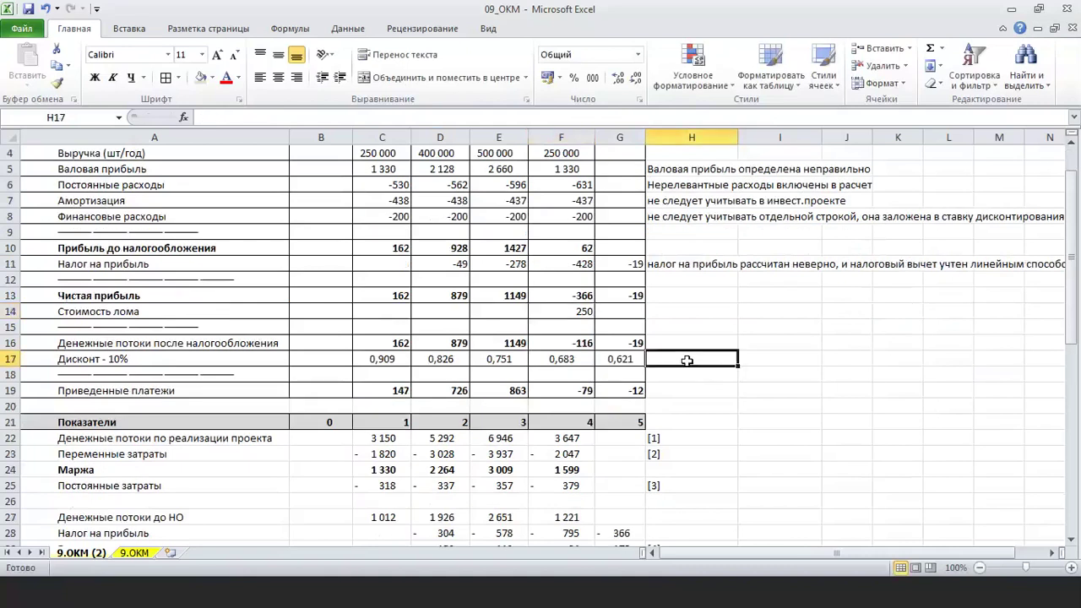
{"action": "type", "text": "ставка"}
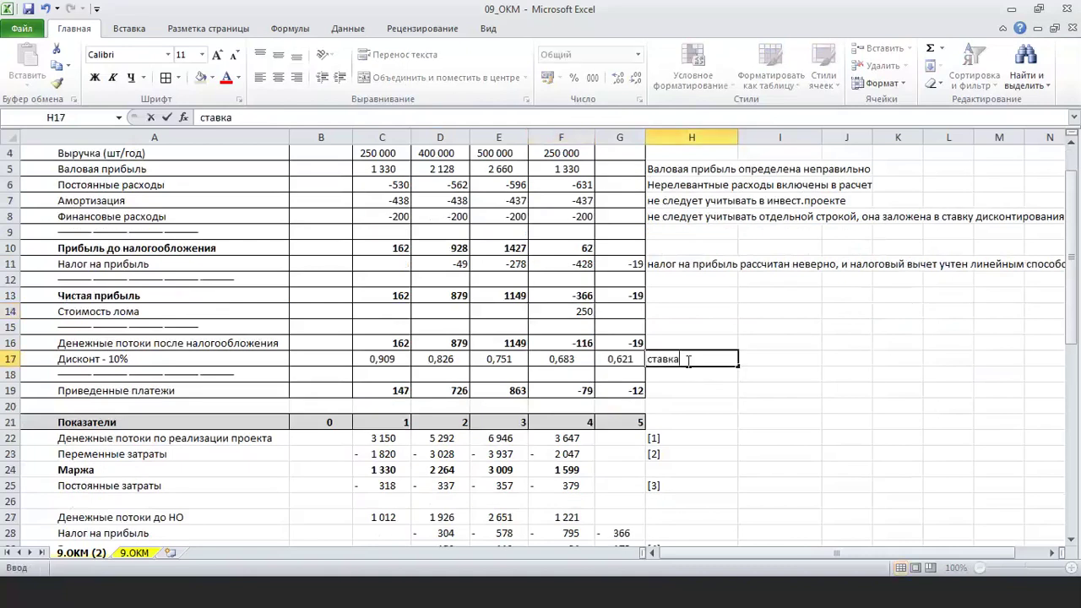
{"action": "type", "text": " дисконтиро"}
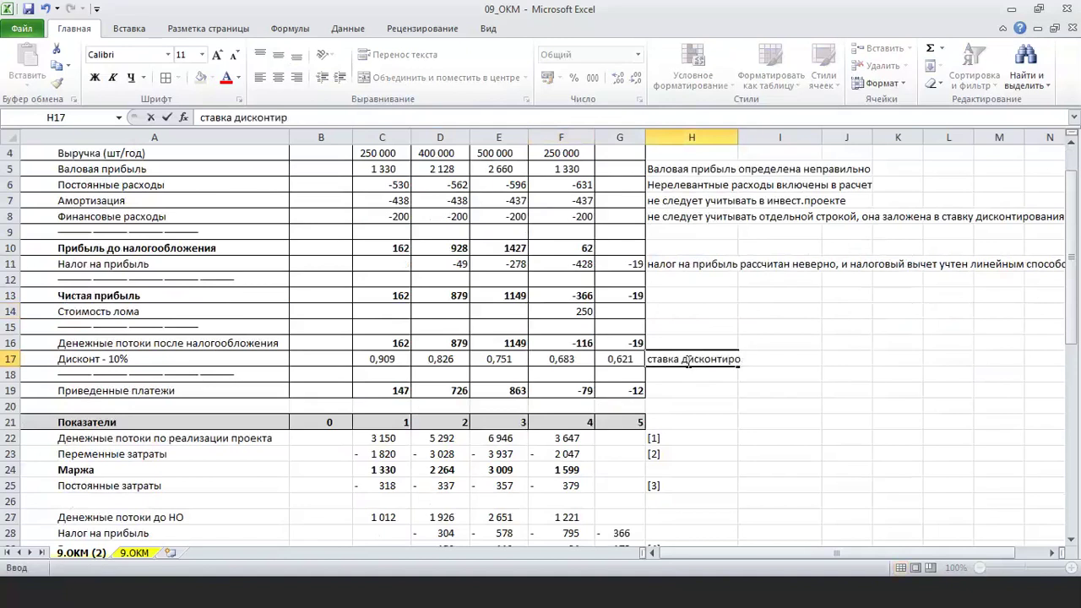
{"action": "type", "text": "вания некорректна"}
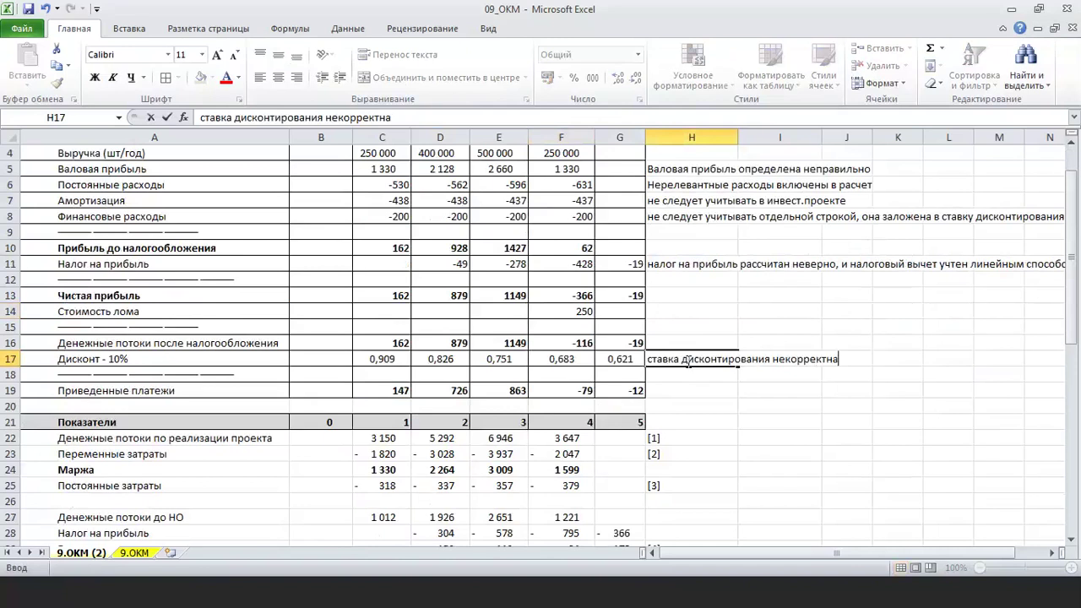
{"action": "left_click", "coordinate": [771, 408]}
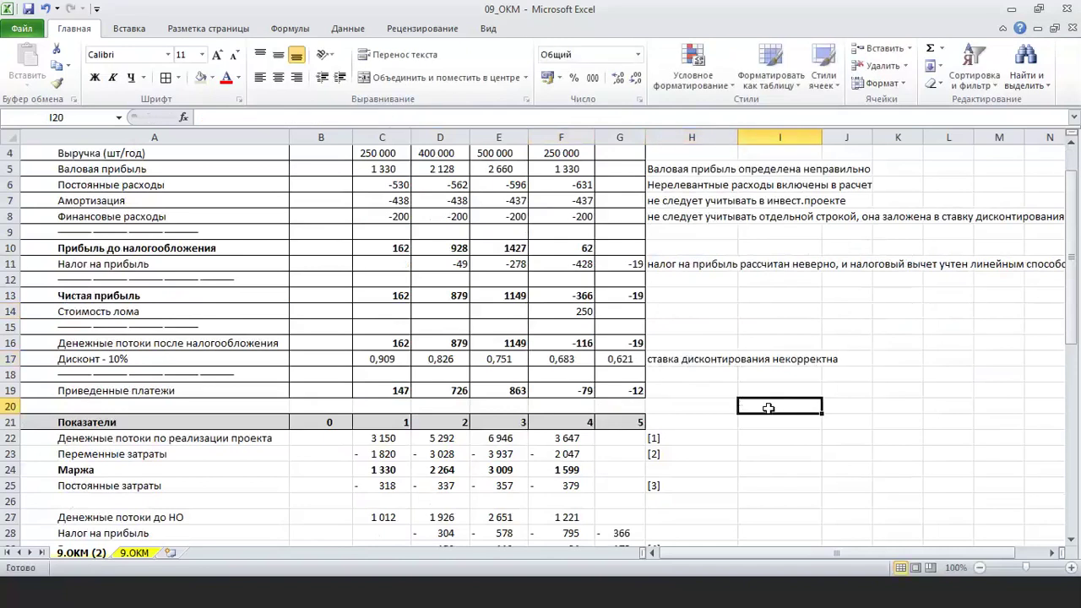
{"action": "scroll", "coordinate": [769, 408], "scroll_direction": "up", "scroll_amount": 1}
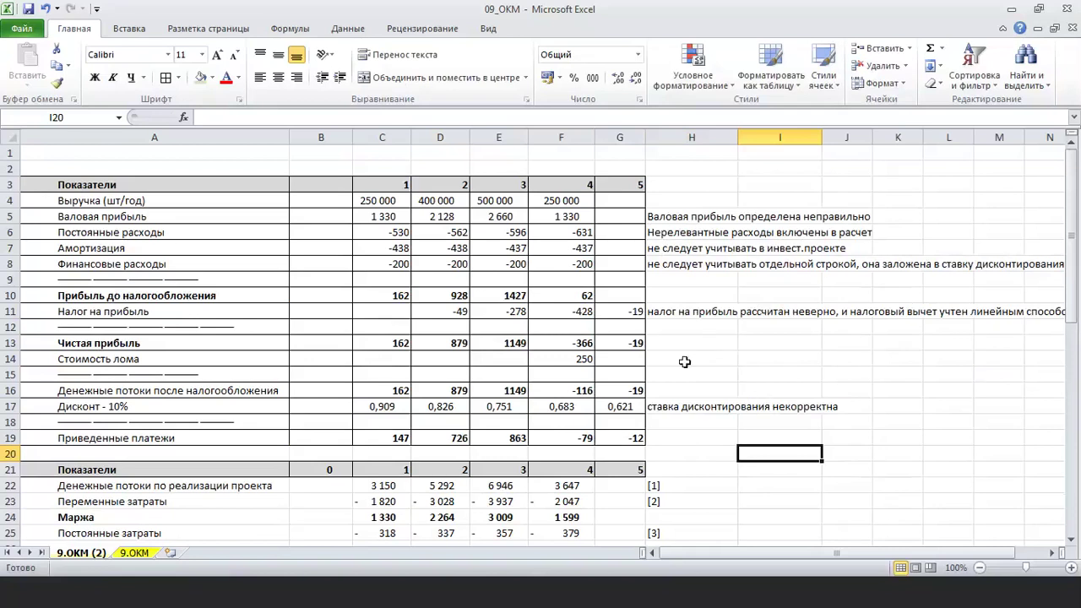
{"action": "scroll", "coordinate": [684, 362], "scroll_direction": "down", "scroll_amount": 1}
{"action": "scroll", "coordinate": [687, 362], "scroll_direction": "up", "scroll_amount": 1}
{"action": "scroll", "coordinate": [681, 395], "scroll_direction": "down", "scroll_amount": 1}
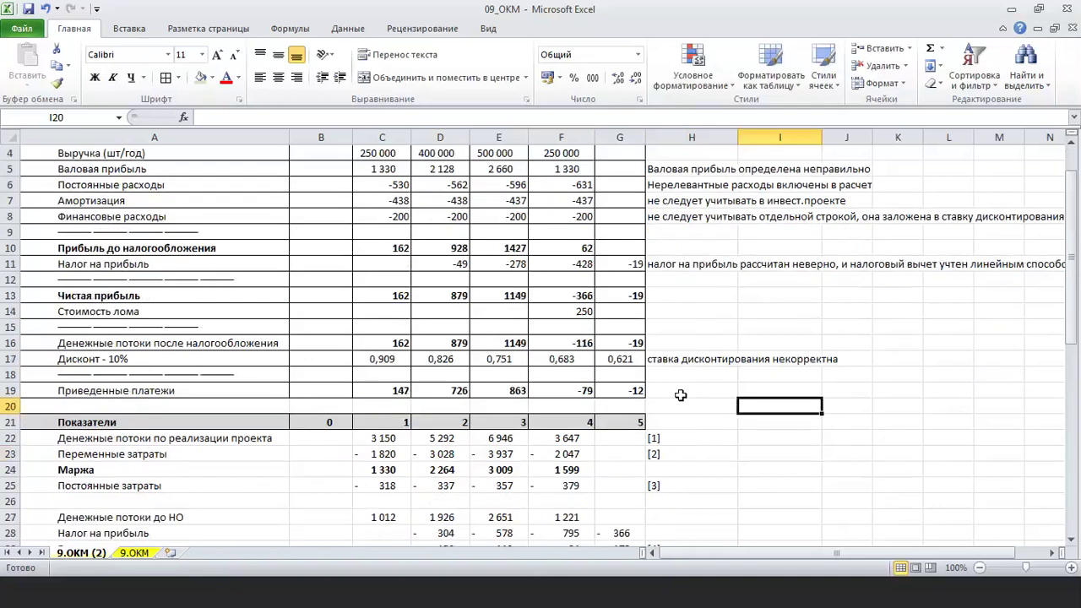
{"action": "scroll", "coordinate": [681, 396], "scroll_direction": "down", "scroll_amount": 3}
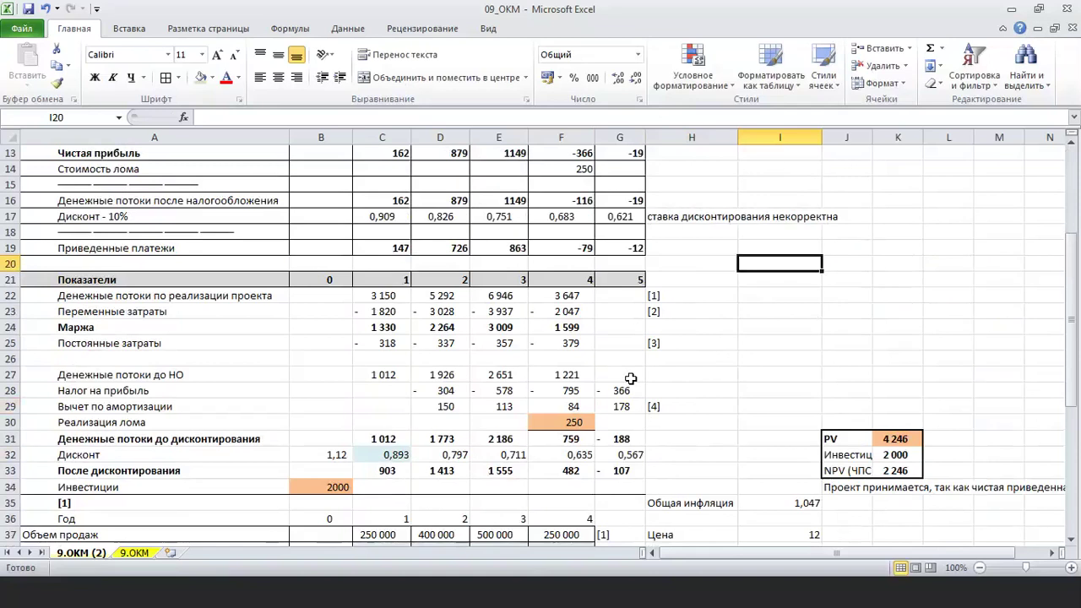
Step: Review the error notes beside the original calculation table and compare its rows with the corrected cash-flow model and inflation calculations below
{"action": "scroll", "coordinate": [631, 376], "scroll_direction": "up", "scroll_amount": 4}
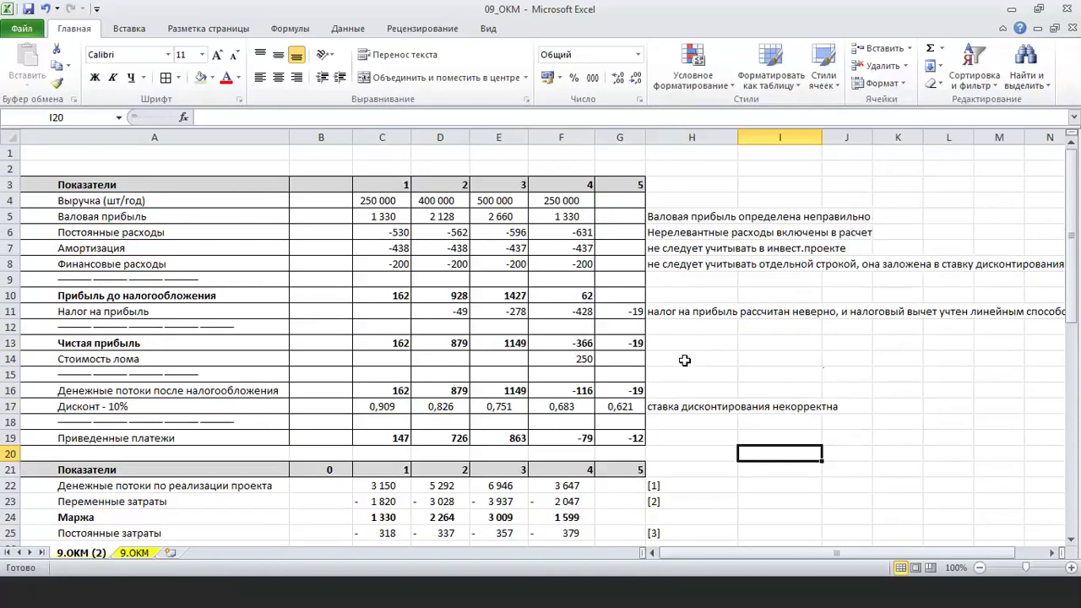
{"action": "scroll", "coordinate": [684, 361], "scroll_direction": "down", "scroll_amount": 2}
{"action": "scroll", "coordinate": [684, 361], "scroll_direction": "down", "scroll_amount": 1}
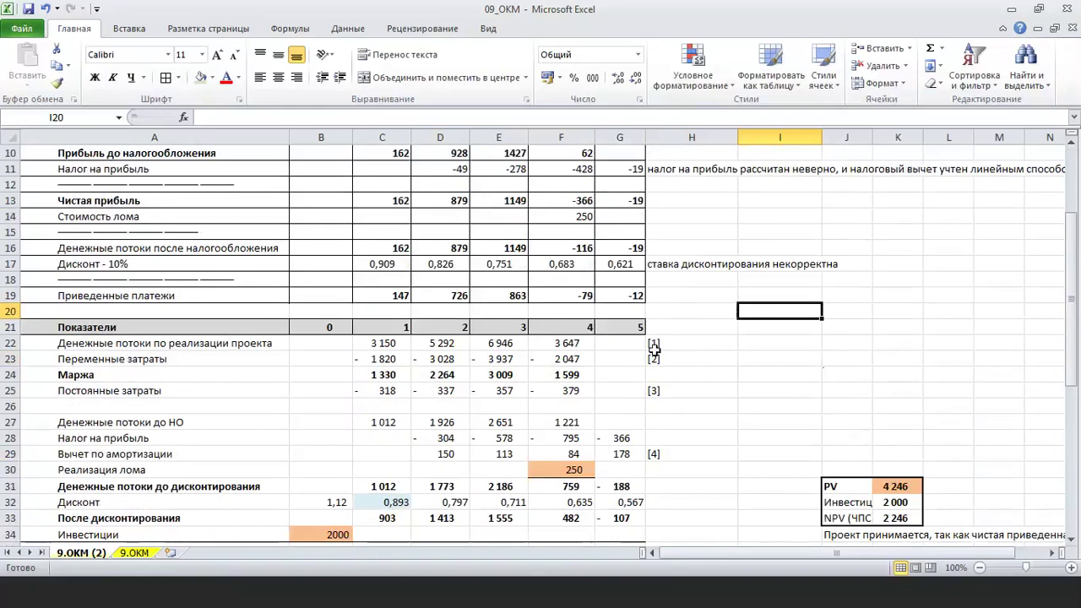
{"action": "scroll", "coordinate": [655, 351], "scroll_direction": "up", "scroll_amount": 1}
{"action": "scroll", "coordinate": [656, 351], "scroll_direction": "up", "scroll_amount": 2}
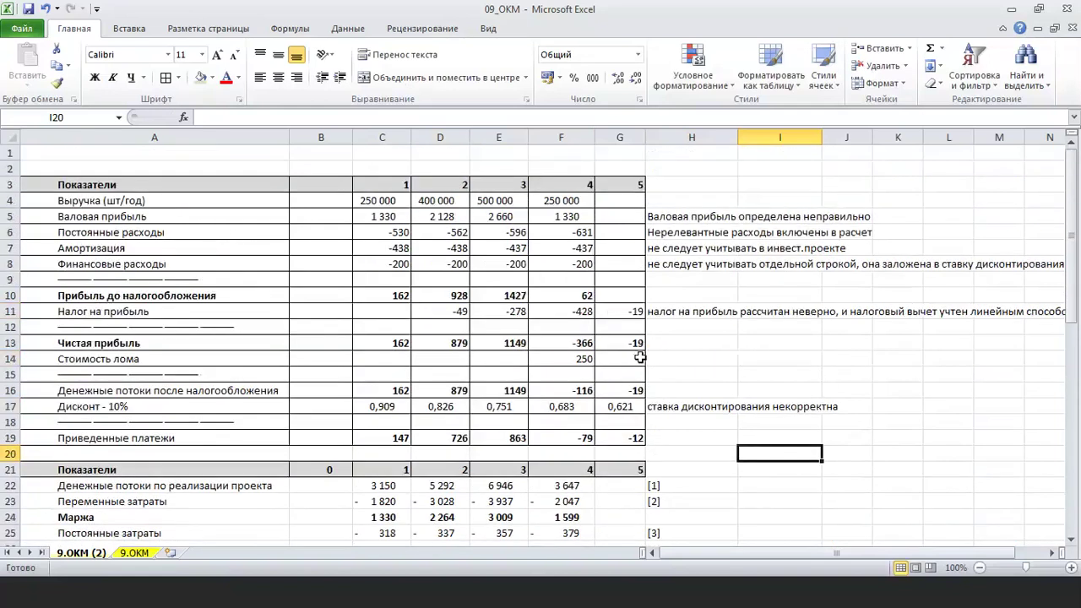
{"action": "scroll", "coordinate": [657, 358], "scroll_direction": "down", "scroll_amount": 1}
{"action": "scroll", "coordinate": [657, 358], "scroll_direction": "up", "scroll_amount": 1}
{"action": "scroll", "coordinate": [625, 361], "scroll_direction": "down", "scroll_amount": 4}
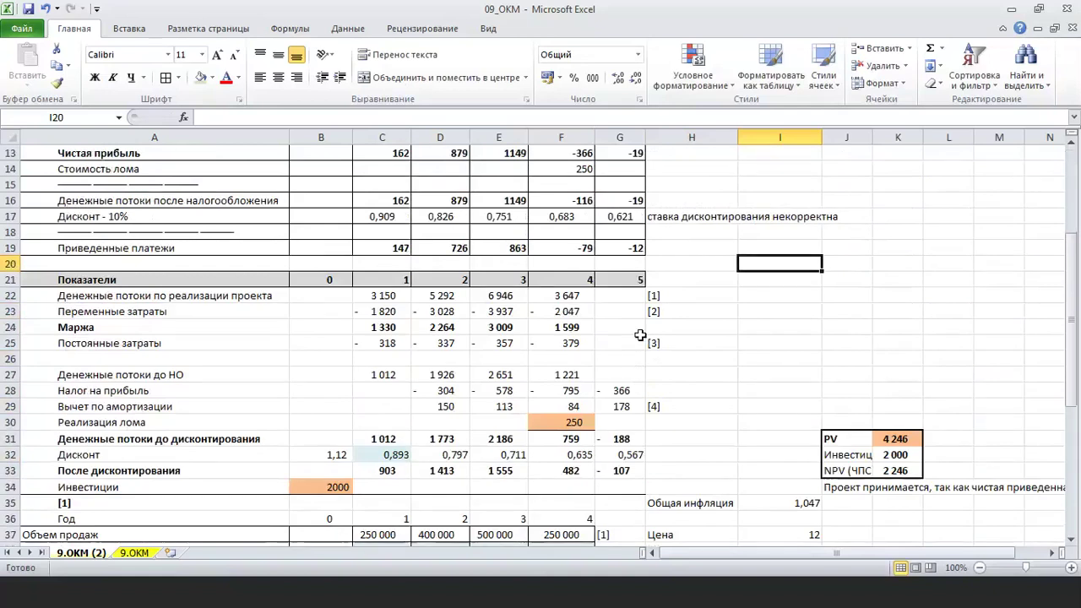
{"action": "scroll", "coordinate": [640, 335], "scroll_direction": "down", "scroll_amount": 4}
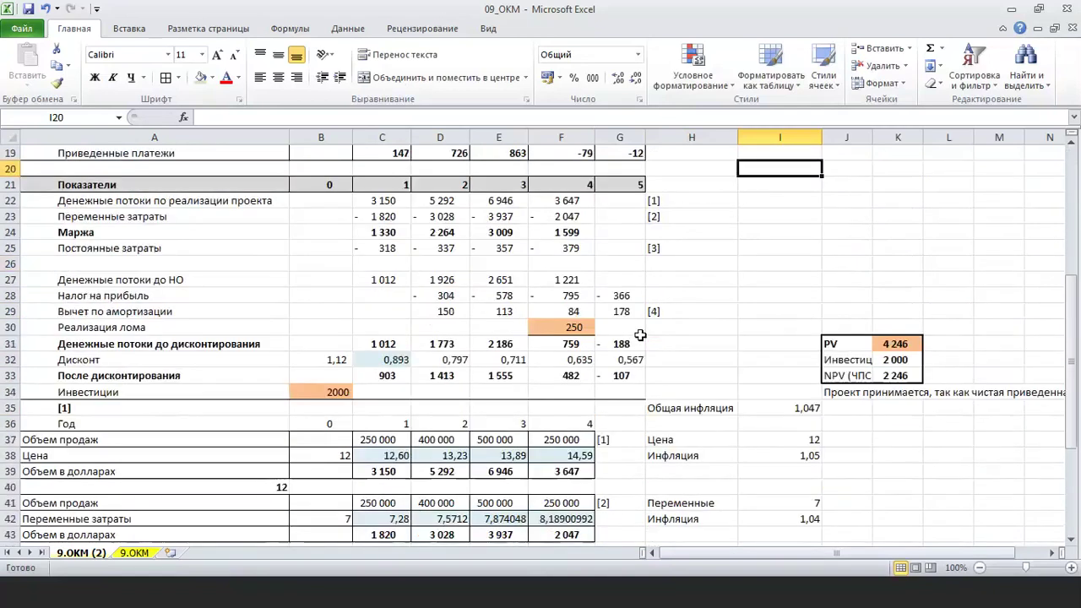
{"action": "scroll", "coordinate": [640, 336], "scroll_direction": "up", "scroll_amount": 4}
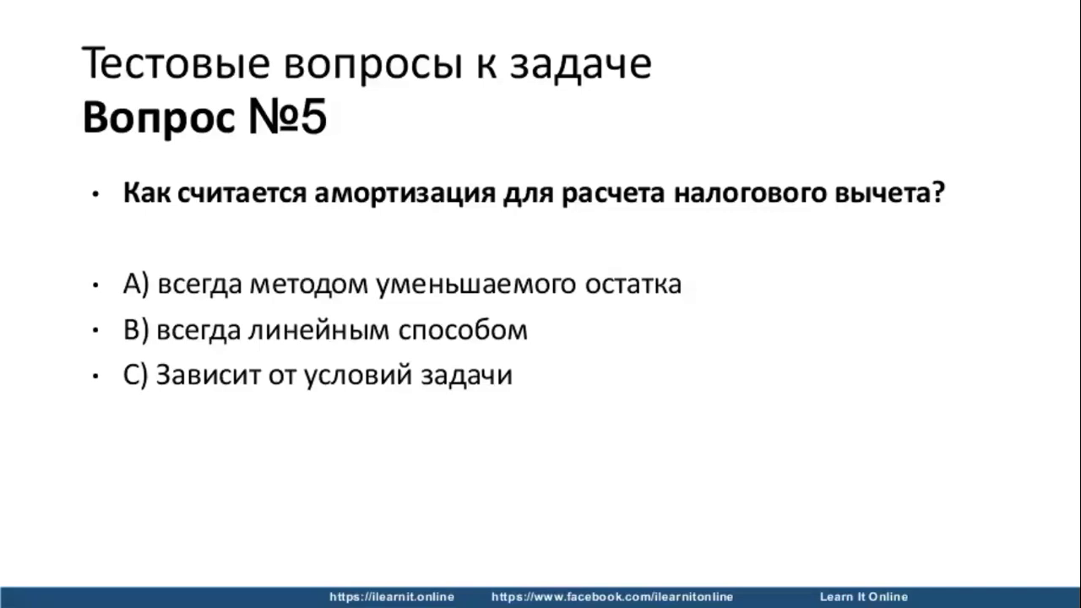
{"action": "key", "text": "Right"}
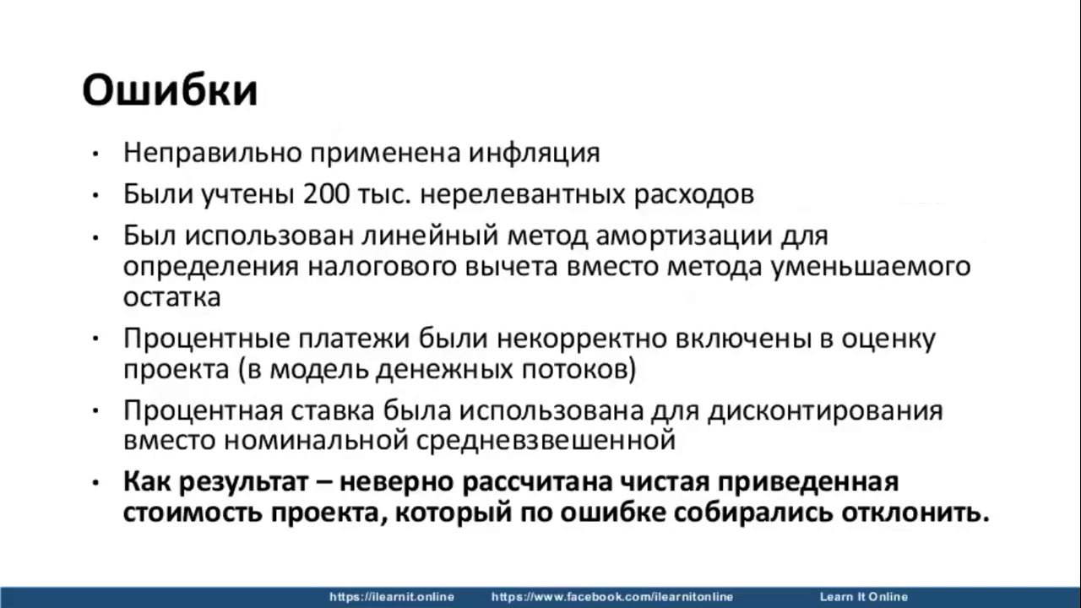